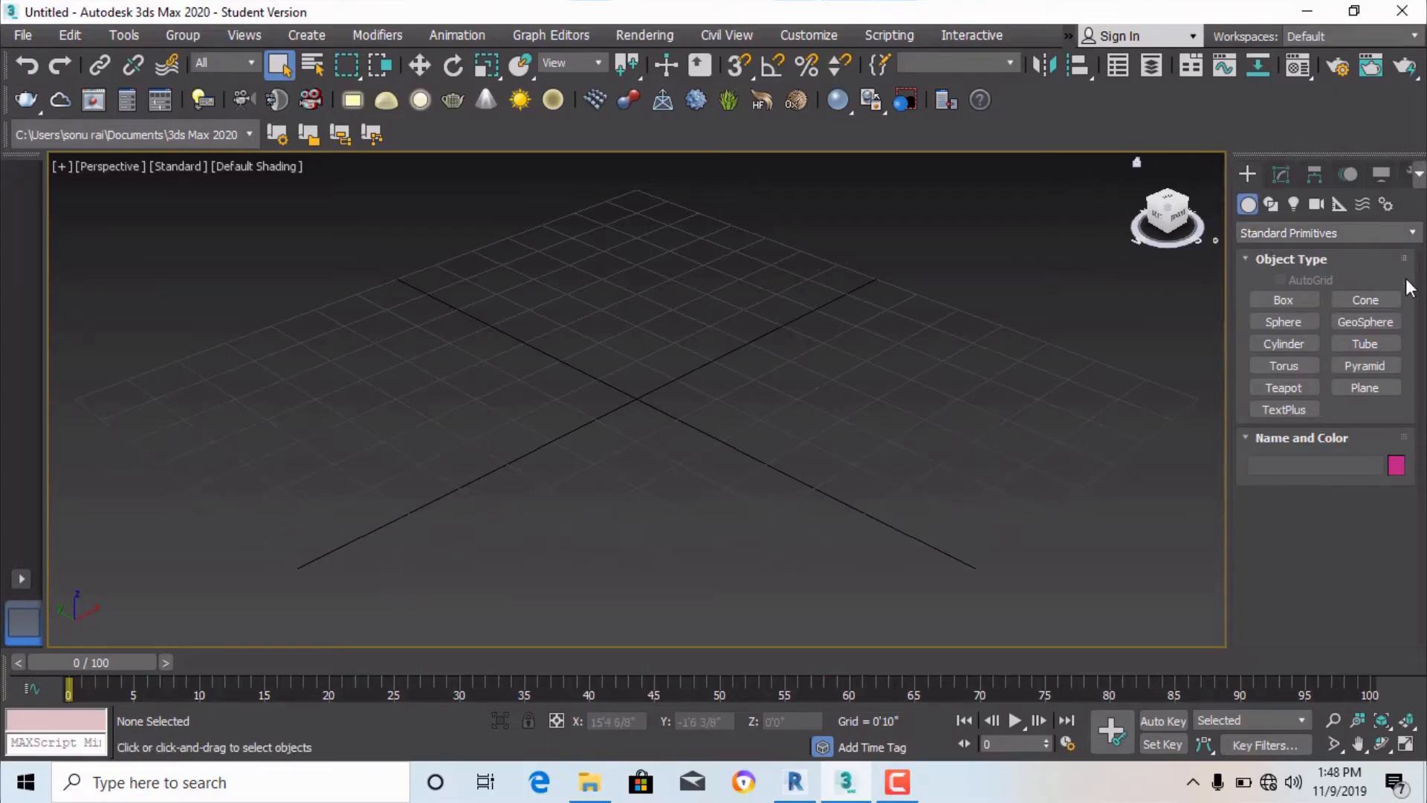
# Examine the creation categories for geometry types, spline shapes, lights and cameras, including the VRay cameras.
pyautogui.click(1414, 237)
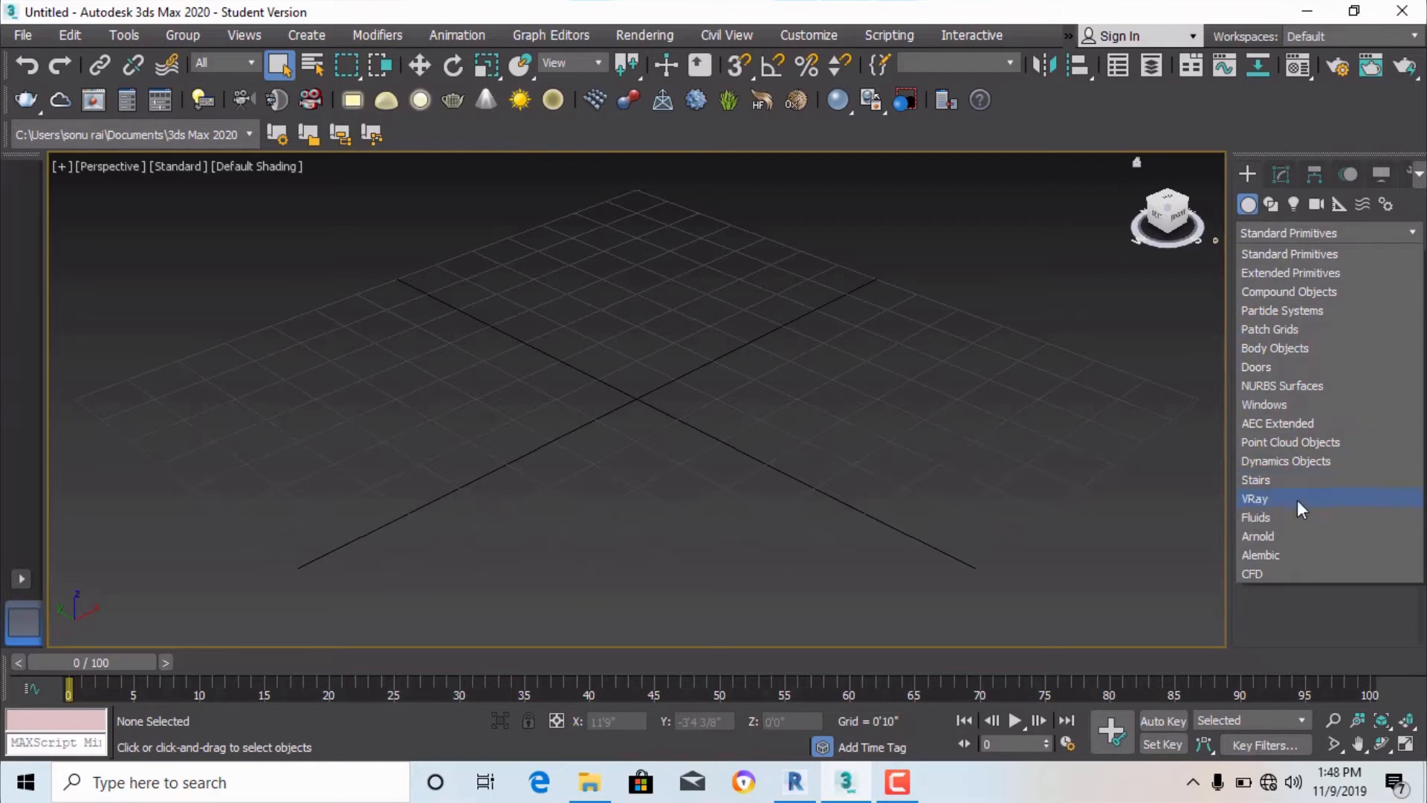
pyautogui.click(1161, 339)
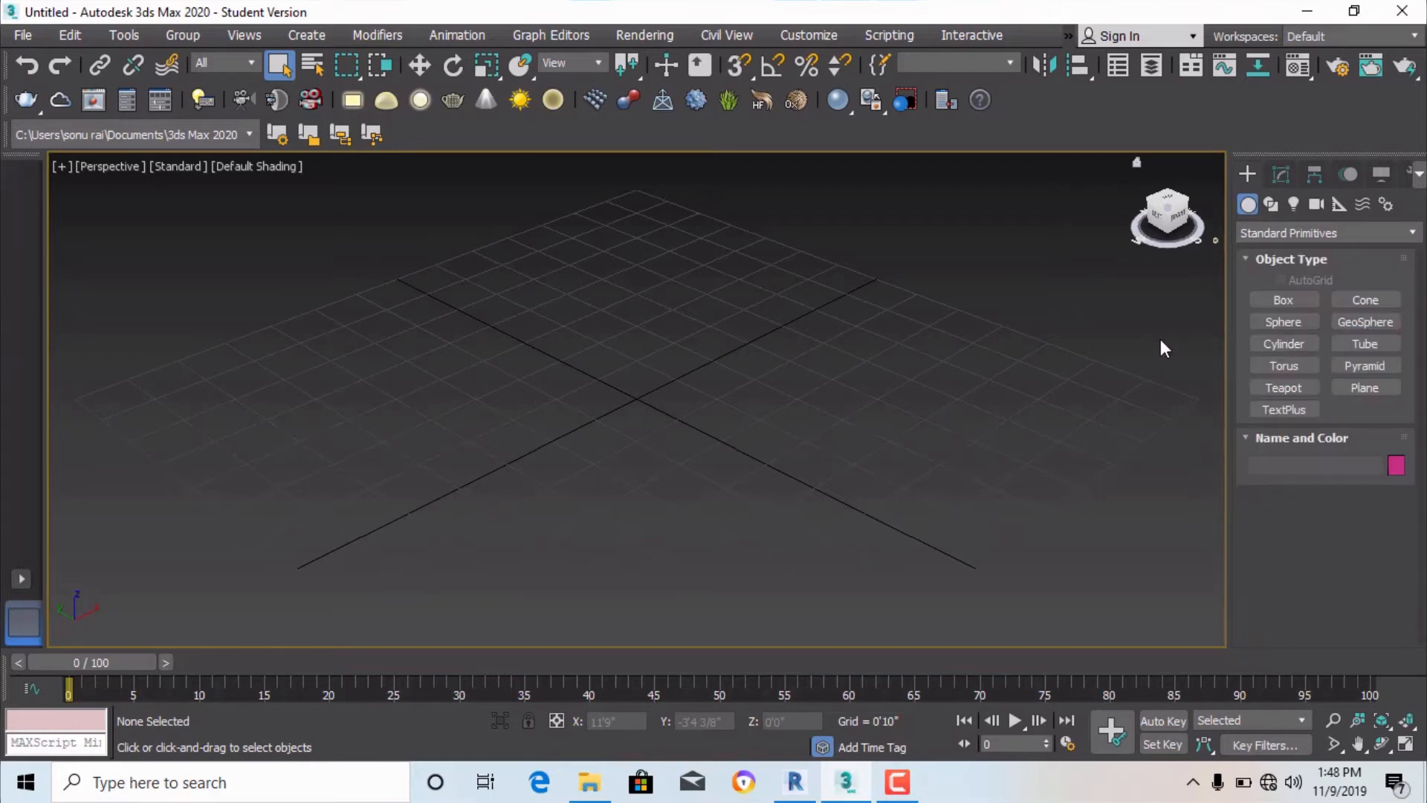
pyautogui.click(1271, 205)
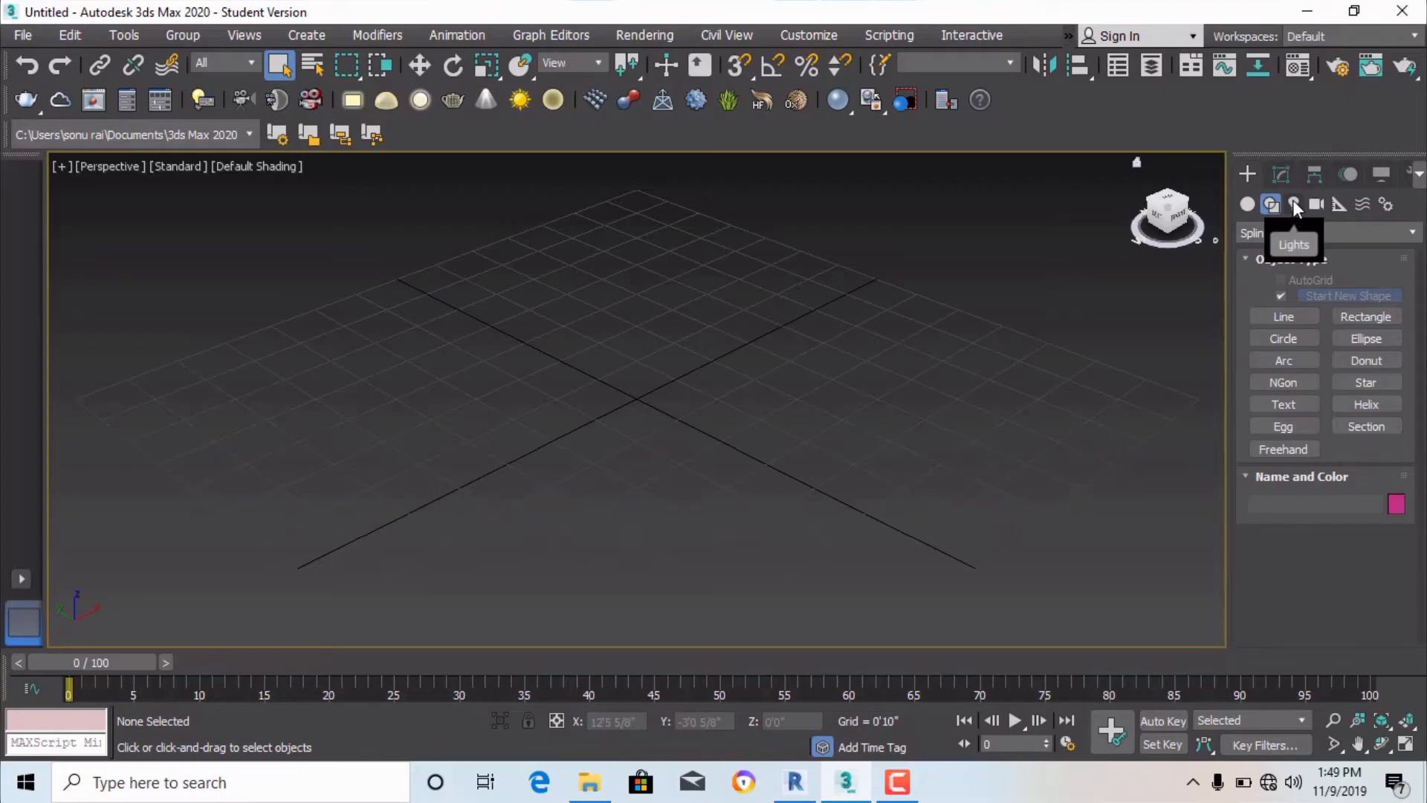
pyautogui.click(1293, 204)
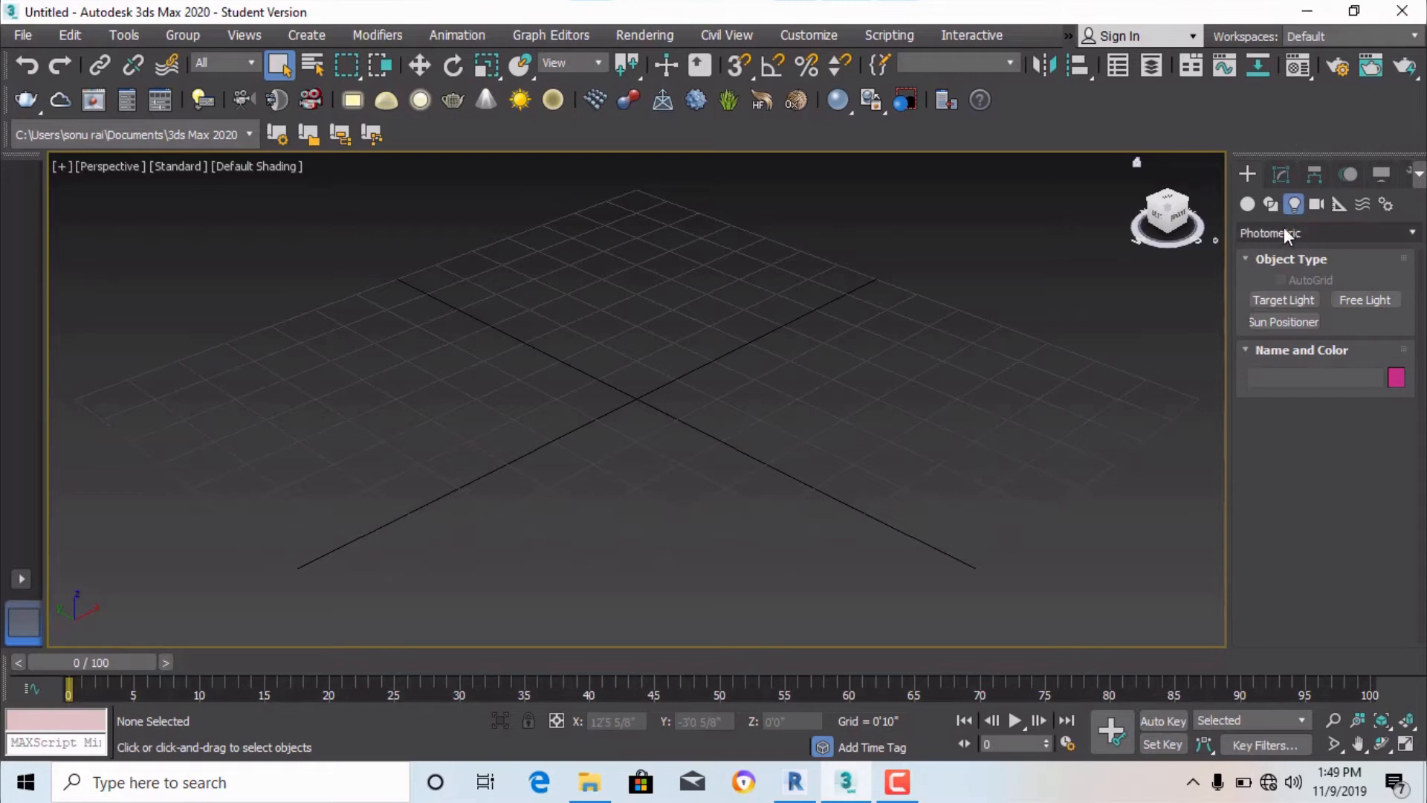
pyautogui.click(1400, 236)
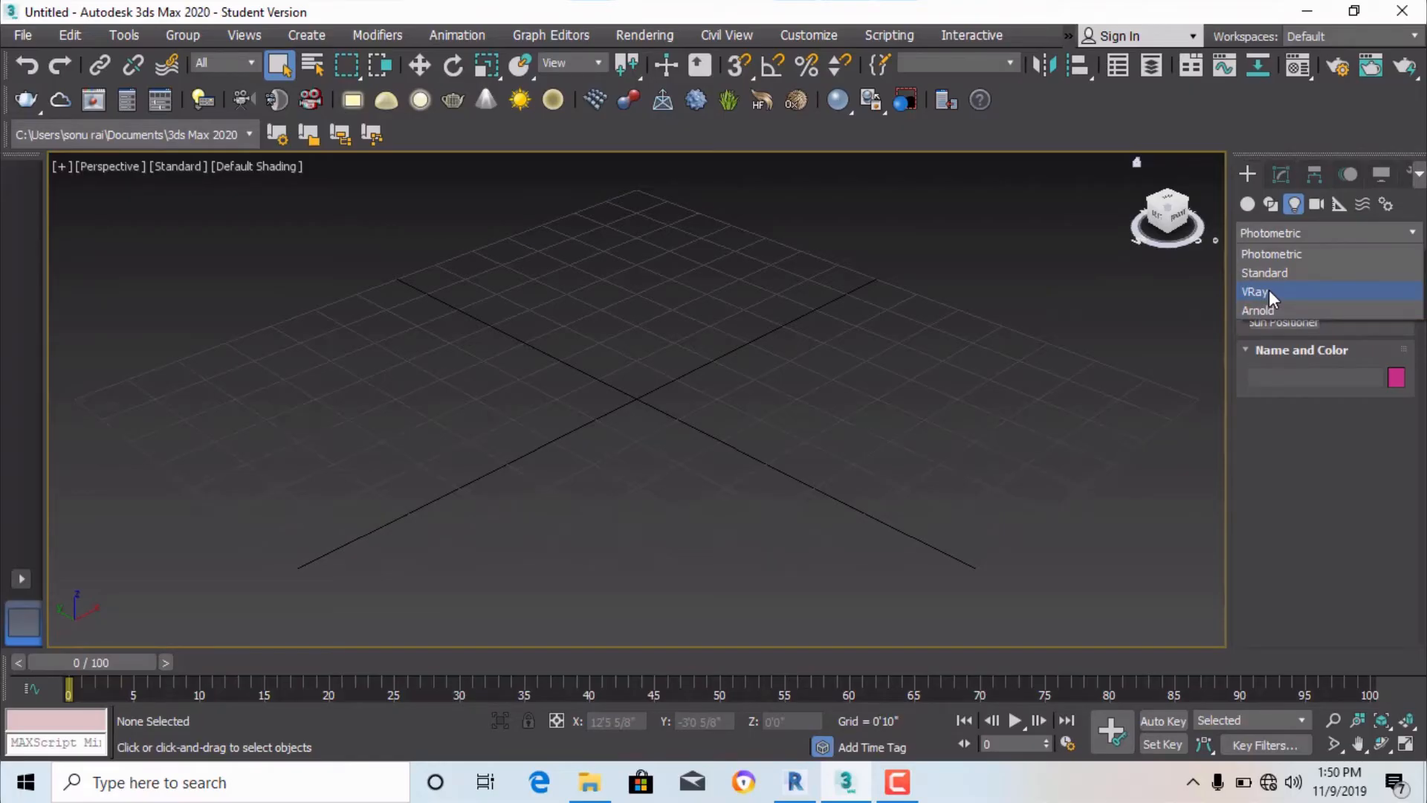
pyautogui.click(1308, 494)
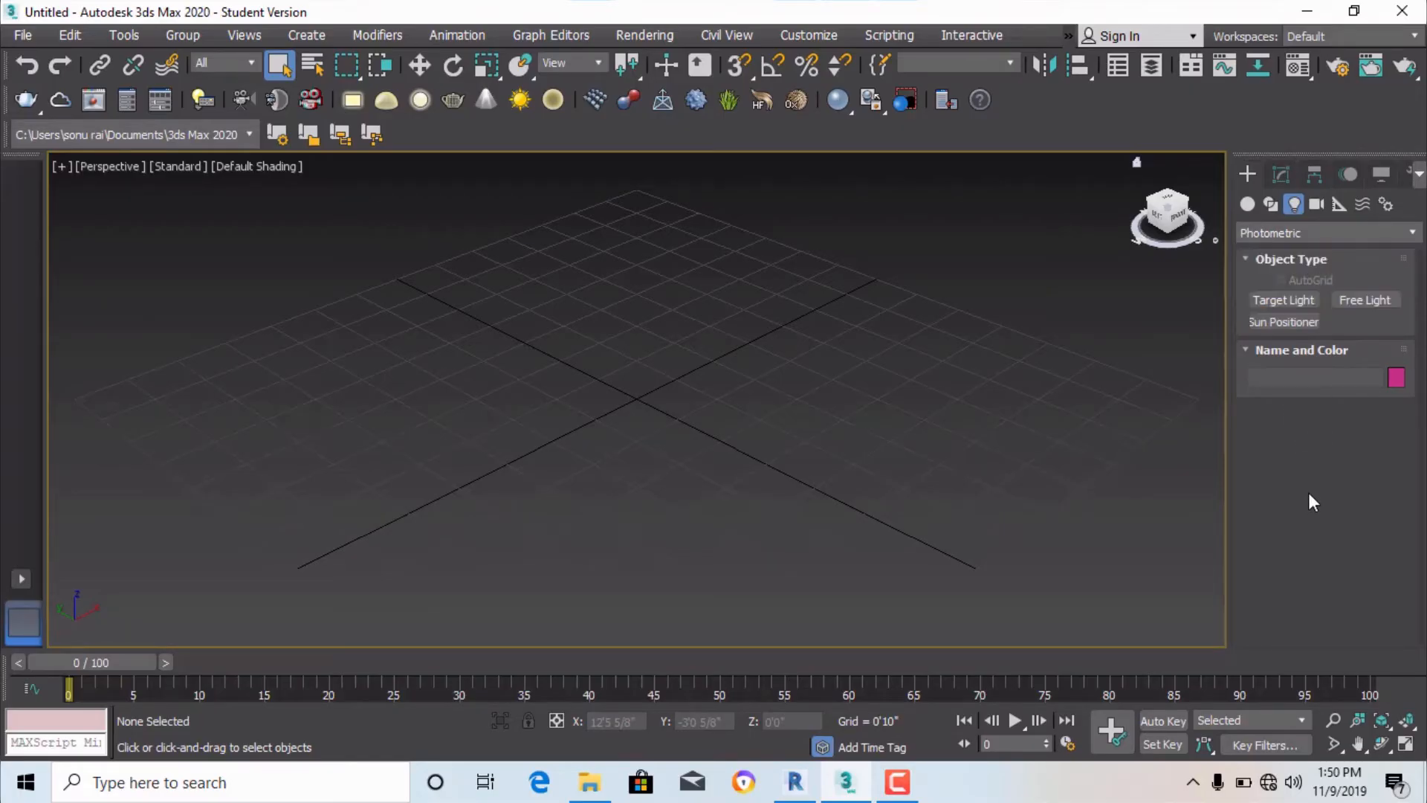
pyautogui.click(1317, 206)
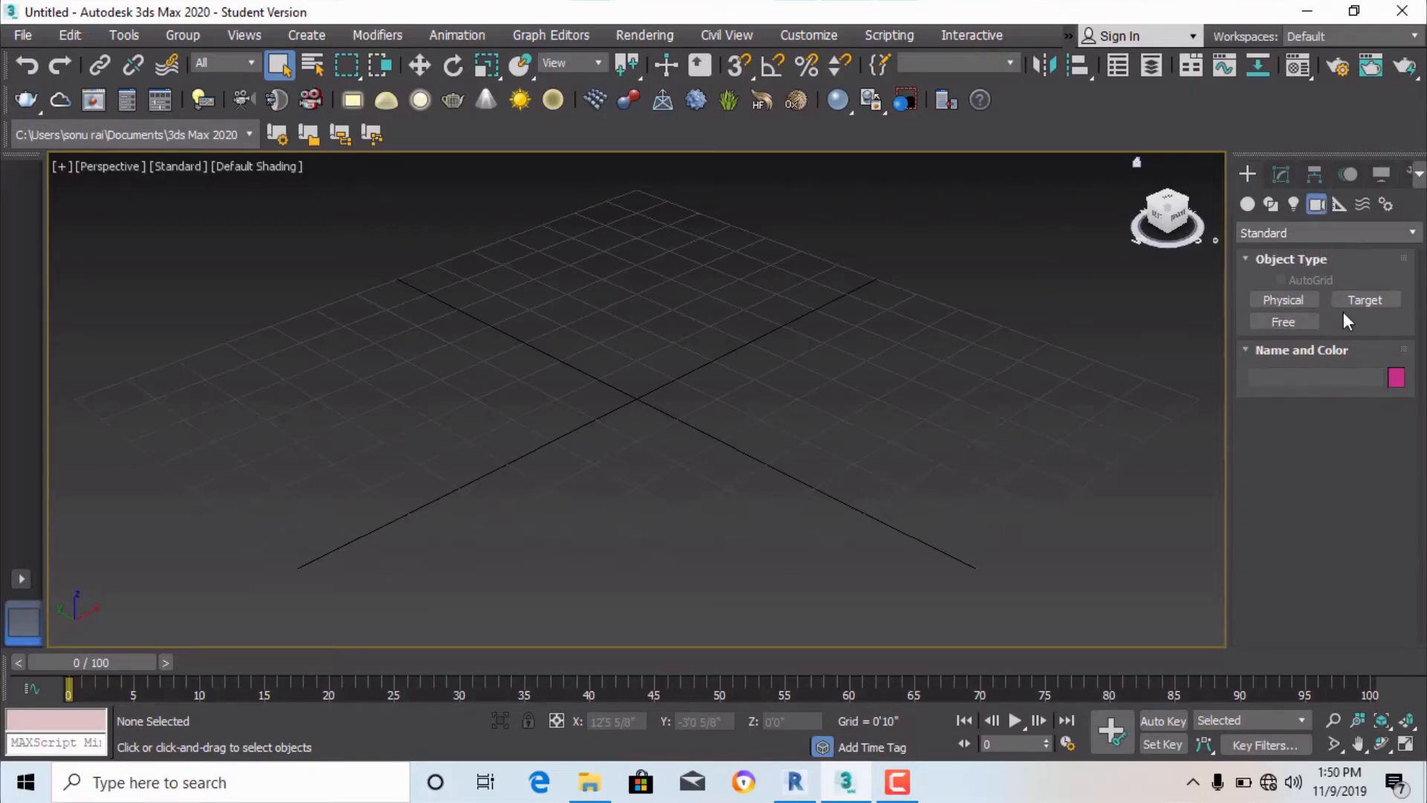
pyautogui.click(1307, 231)
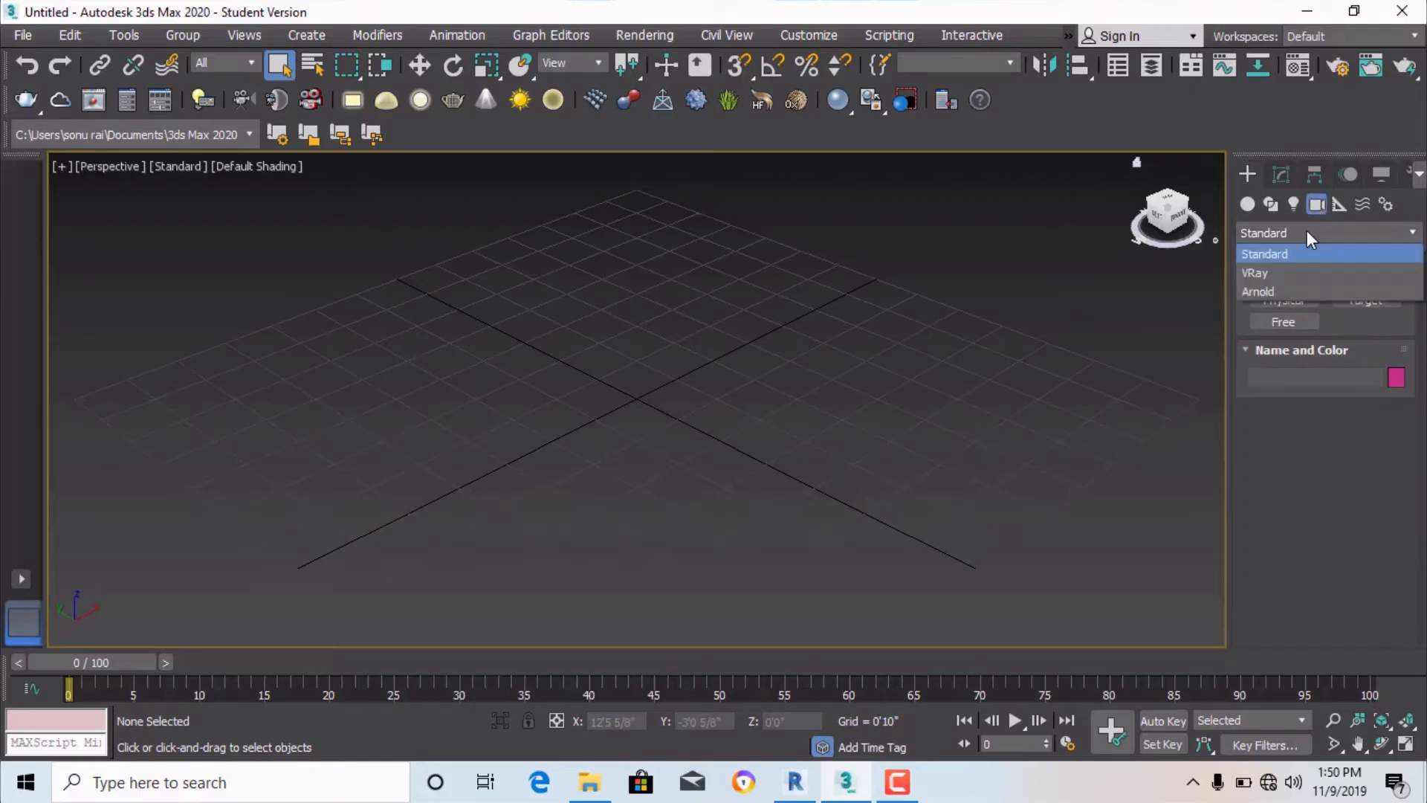
pyautogui.click(1262, 273)
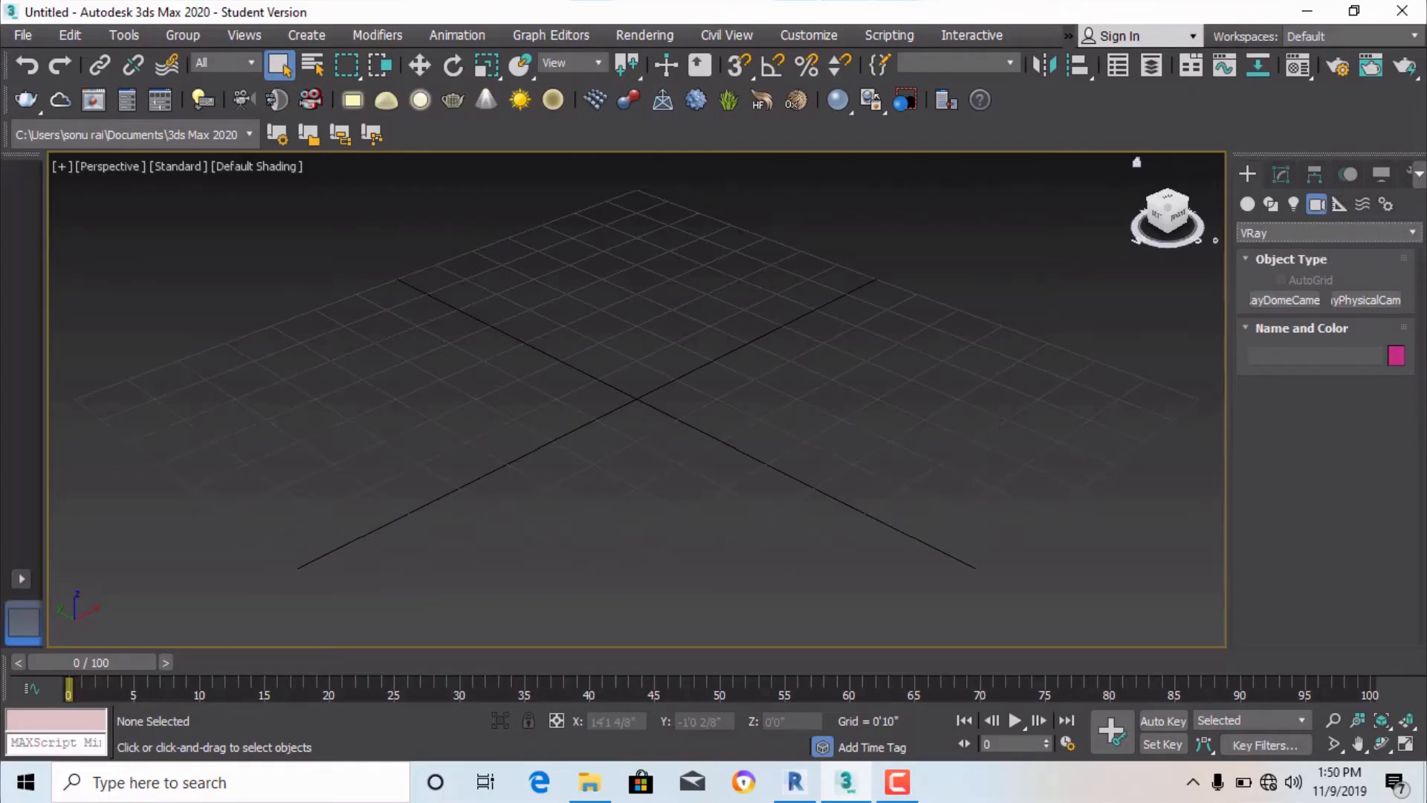
# Start the Box standard primitive and examine its creation method, keyboard entry and dimension and segment parameters.
pyautogui.click(1249, 205)
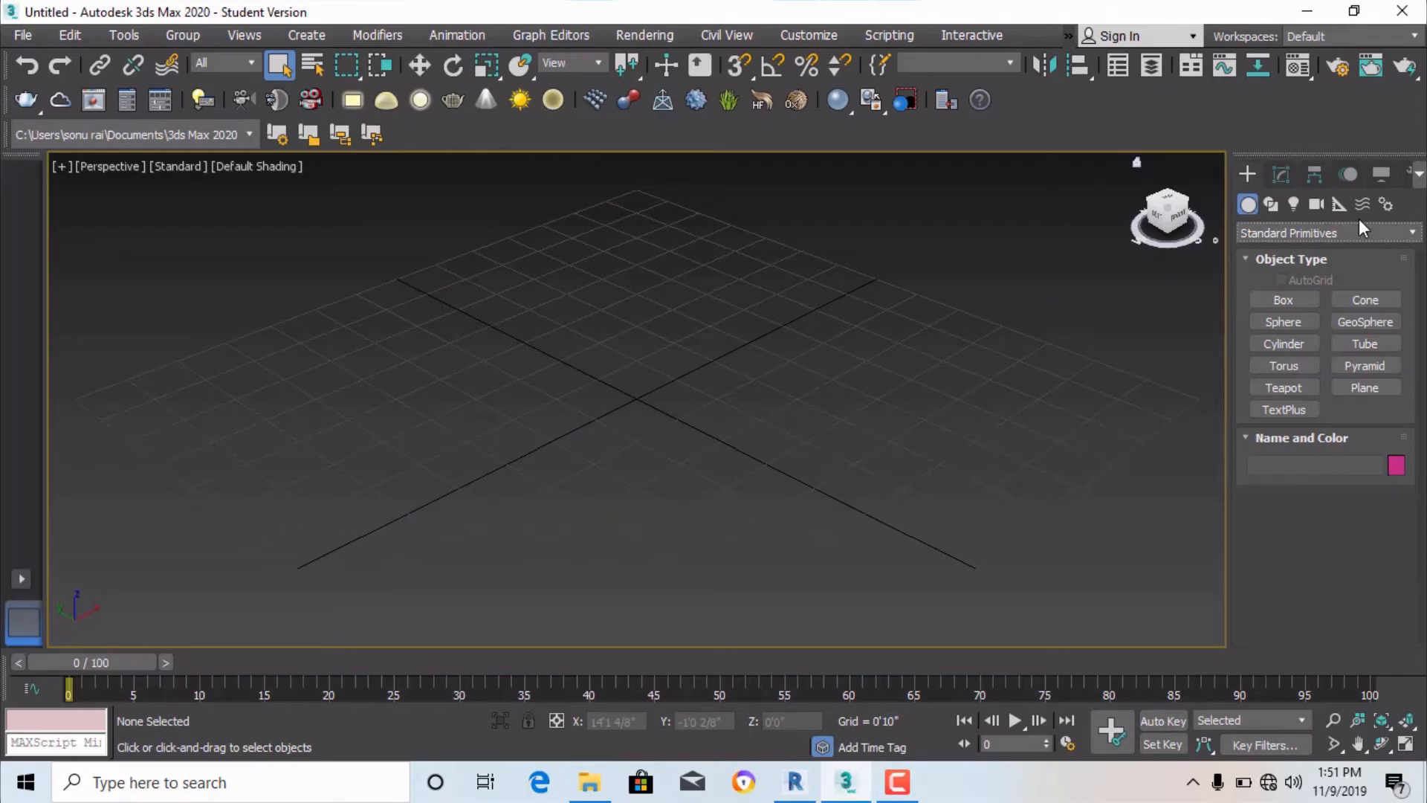
pyautogui.click(1295, 299)
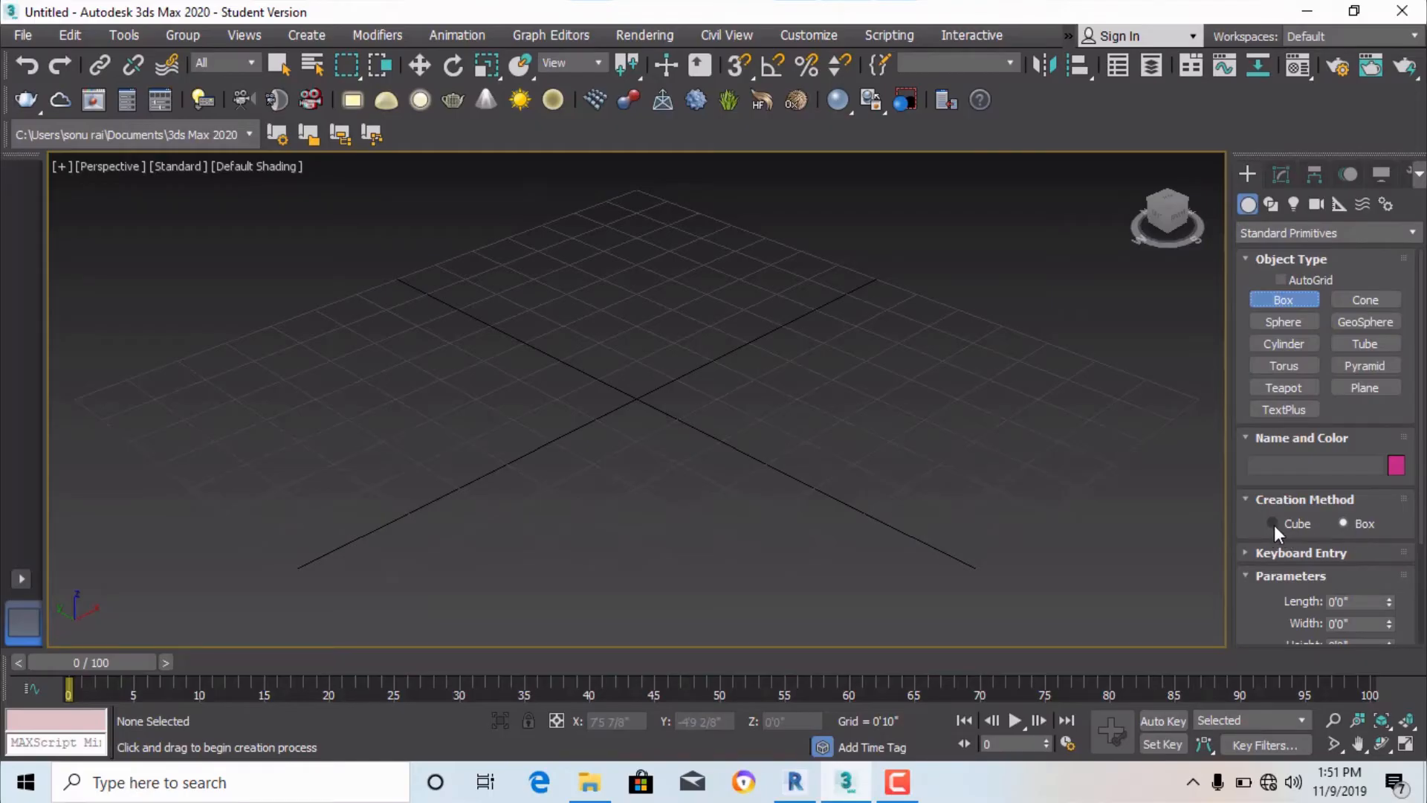
pyautogui.scroll(-2, 1352, 541)
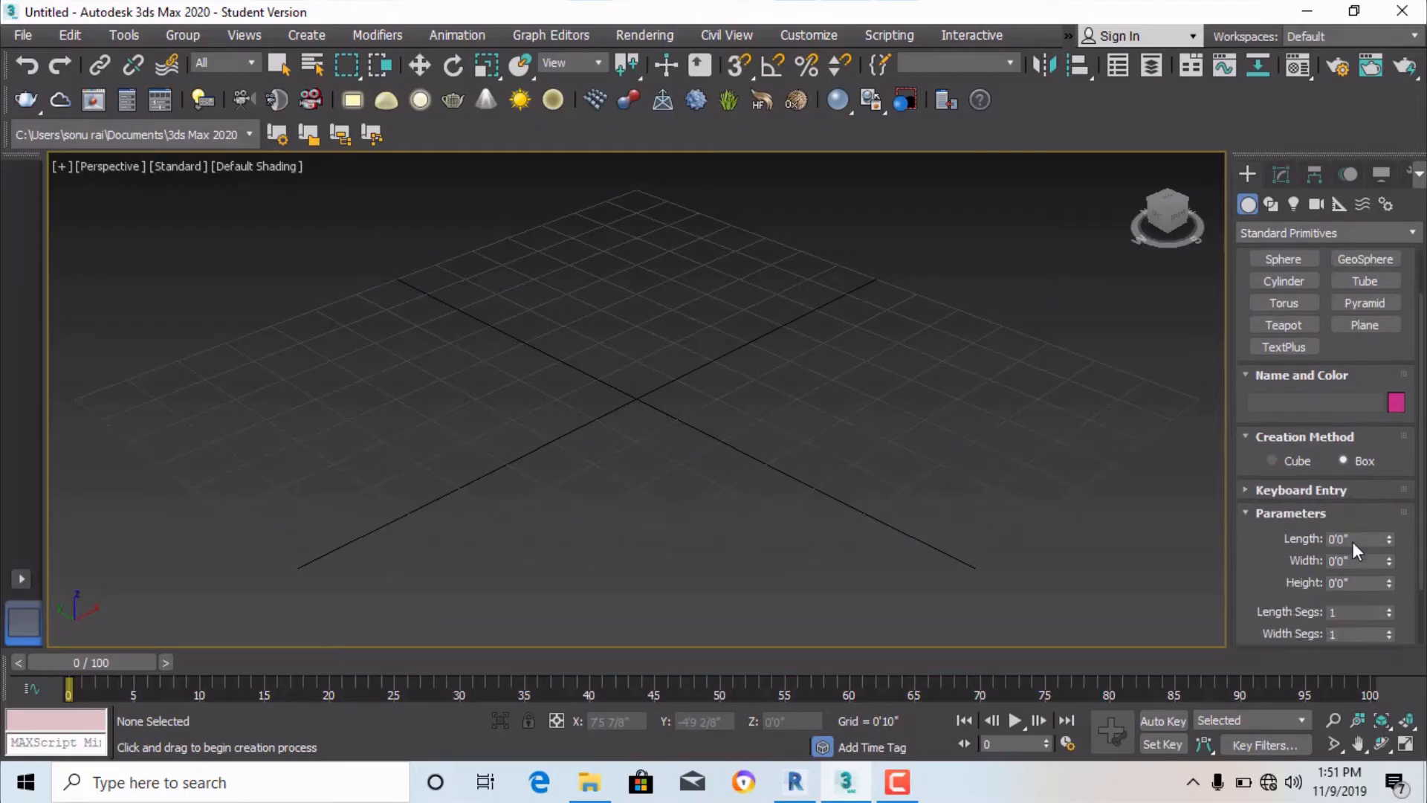
pyautogui.click(1248, 490)
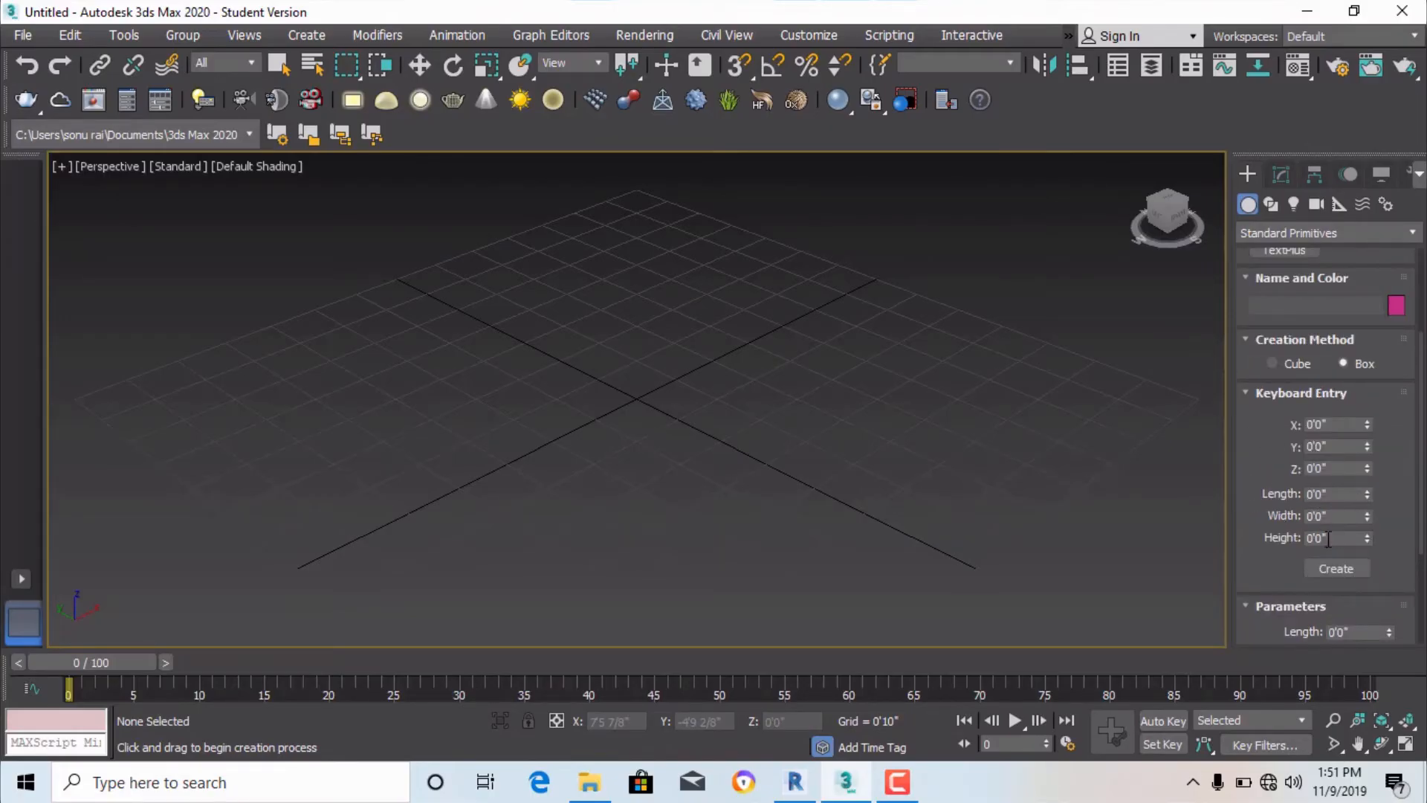
pyautogui.scroll(-3, 1256, 554)
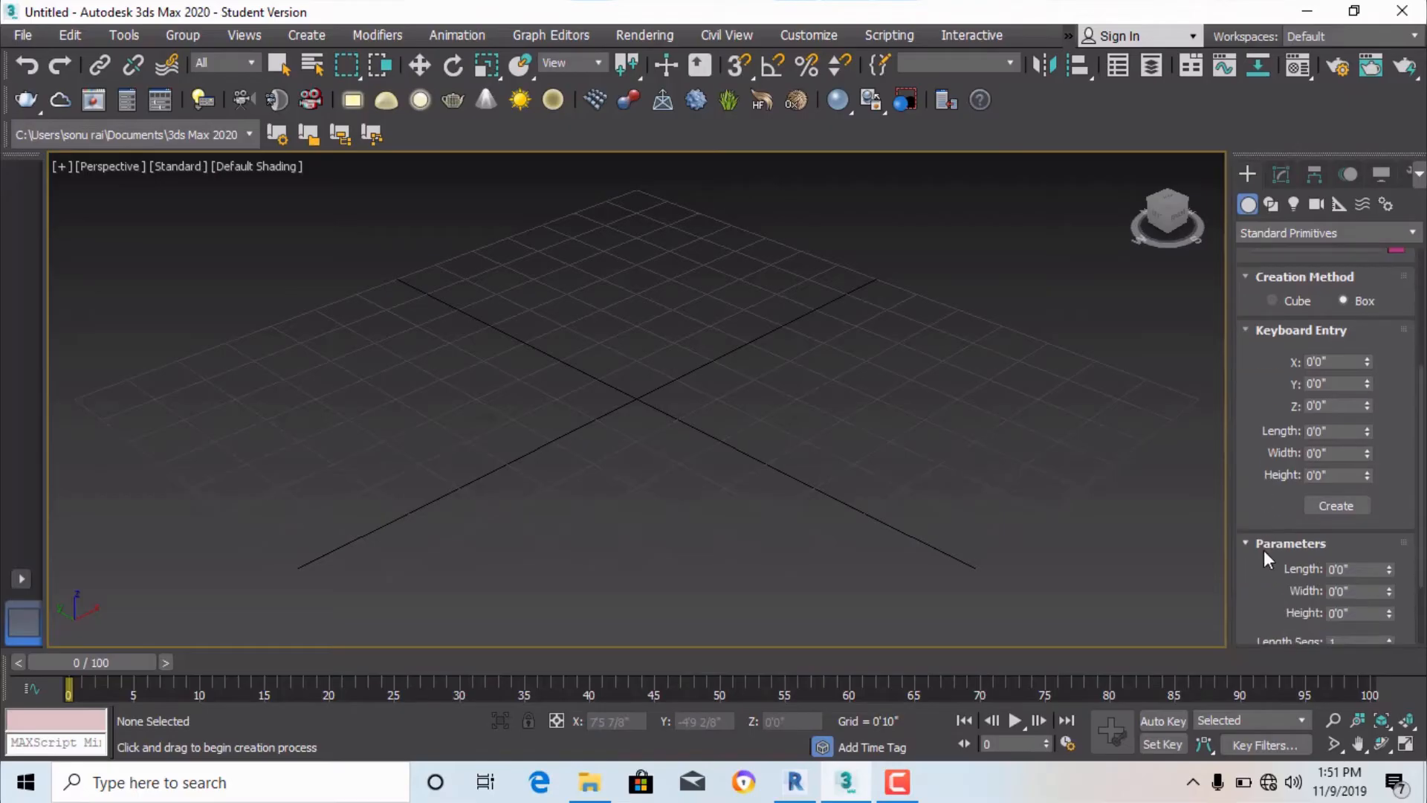
pyautogui.scroll(-1, 1267, 540)
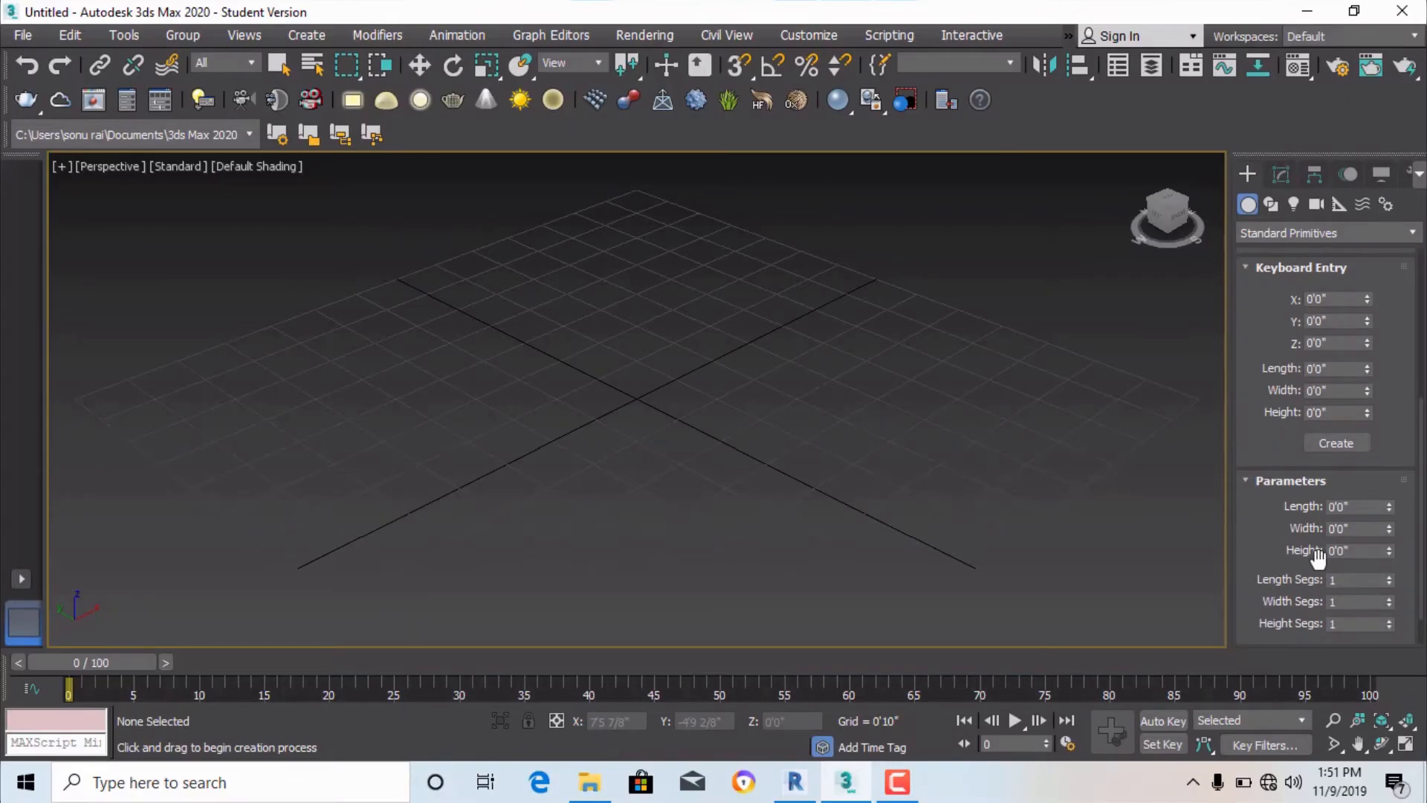
pyautogui.scroll(-1, 1268, 520)
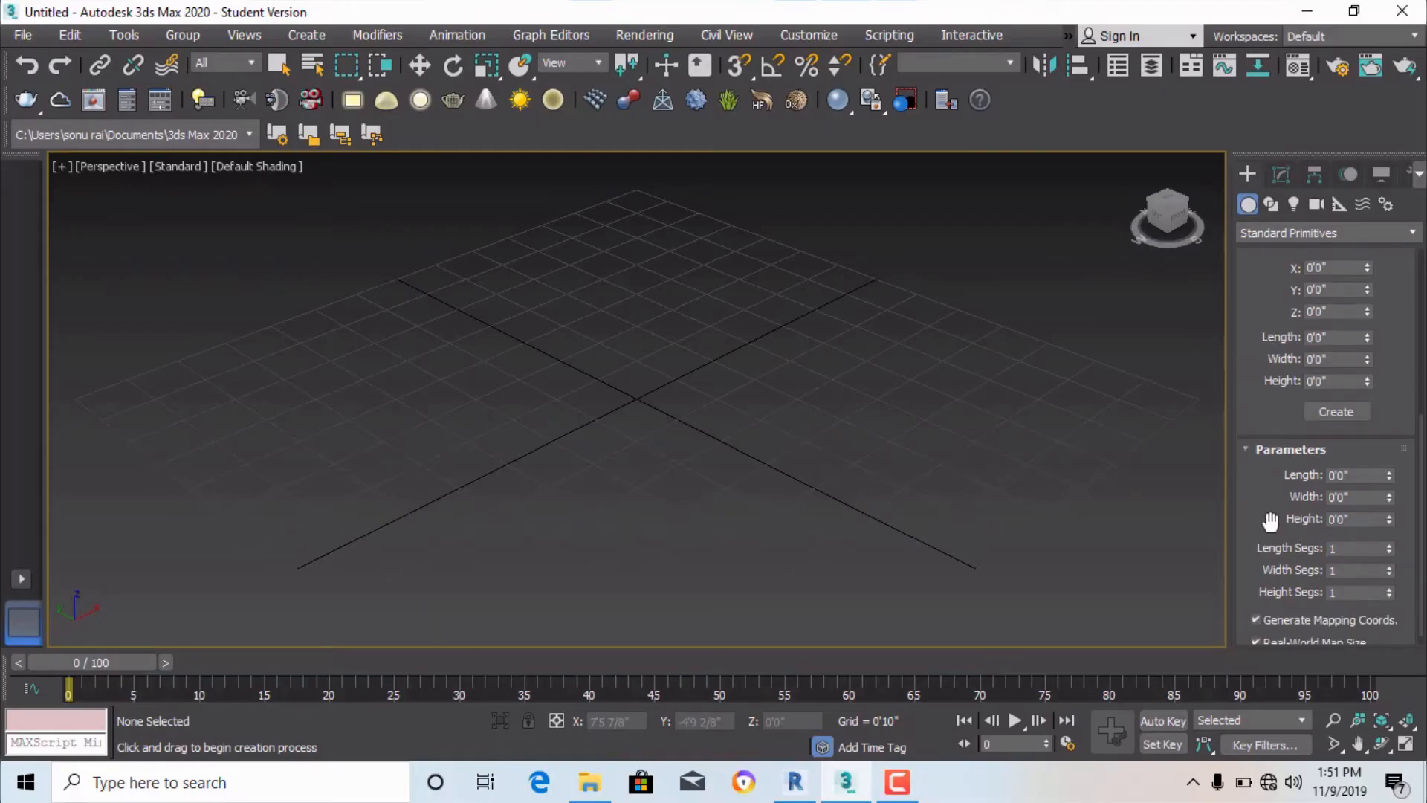
pyautogui.scroll(-1, 1270, 520)
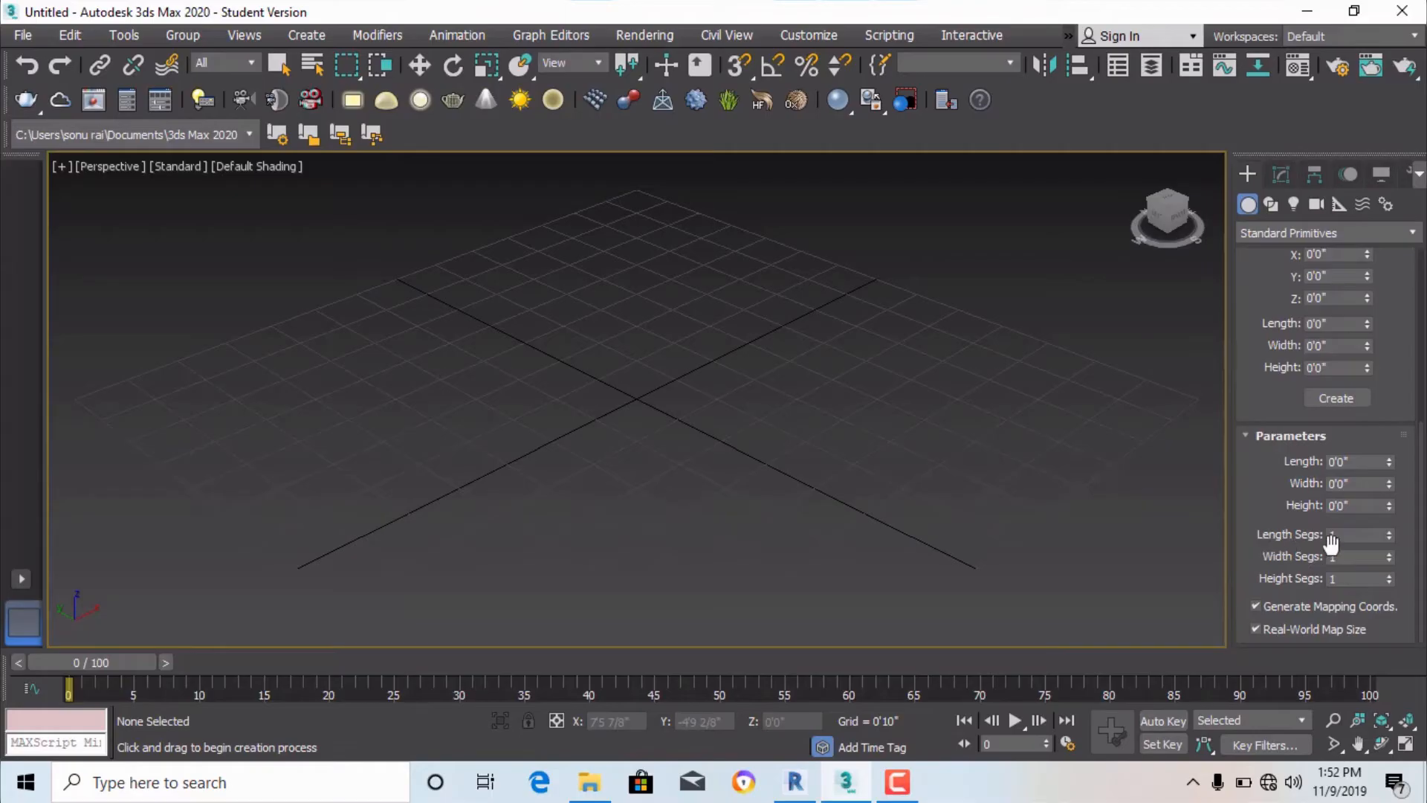
pyautogui.scroll(1, 1330, 520)
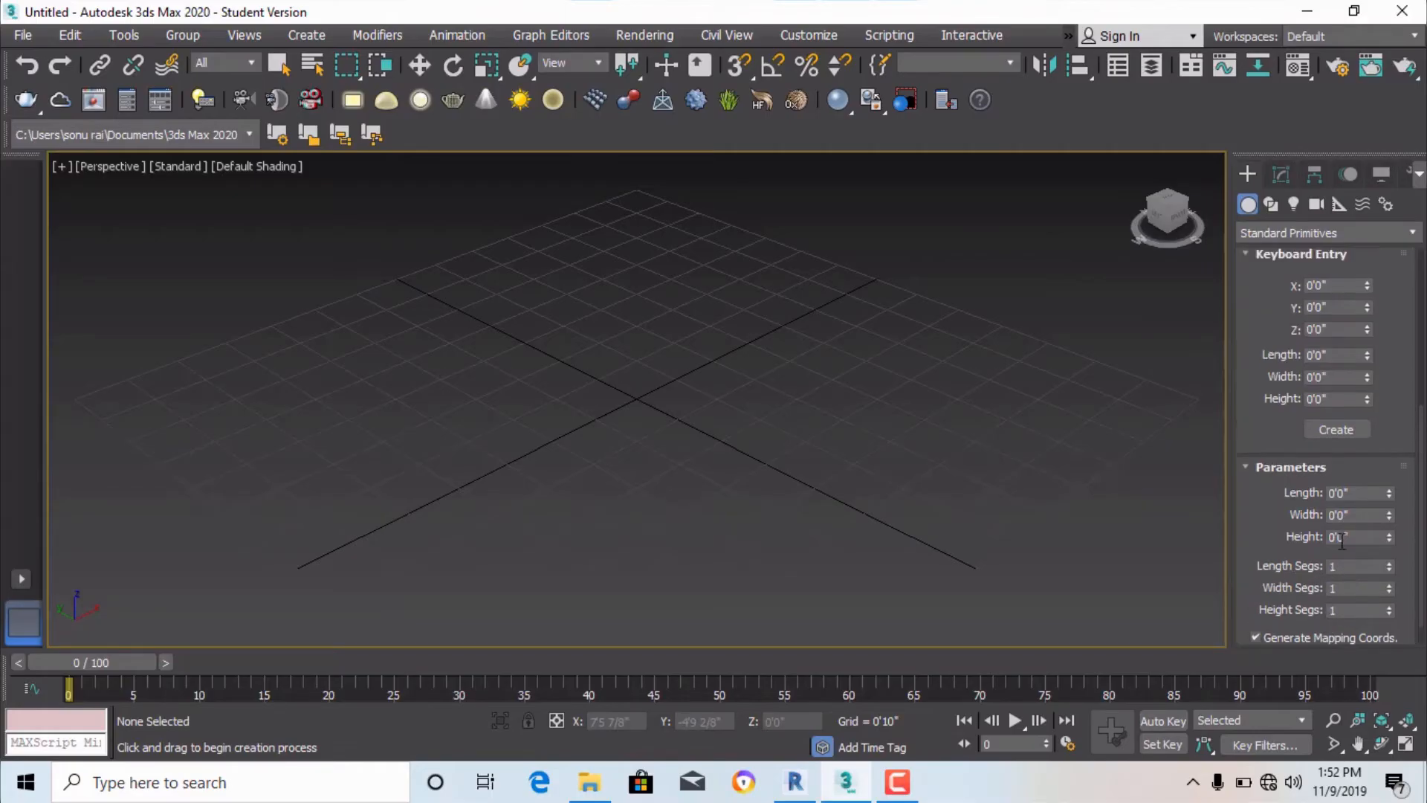
pyautogui.scroll(10, 1297, 397)
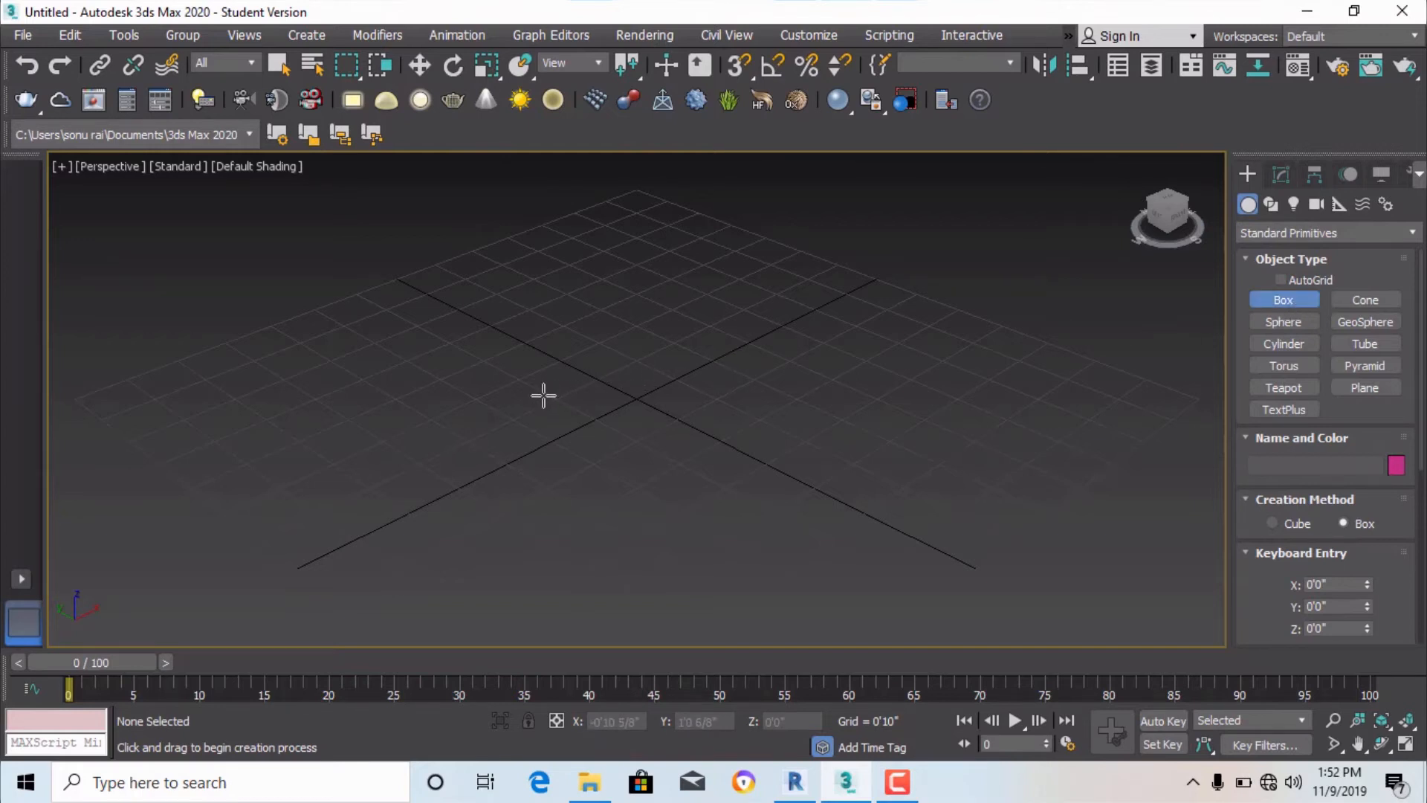
# Draw a box about 3'11" long, 3'3" wide and 1'8" high on the grid behind the origin, and finish box creation.
pyautogui.moveTo(518, 394); pyautogui.dragTo(513, 251)
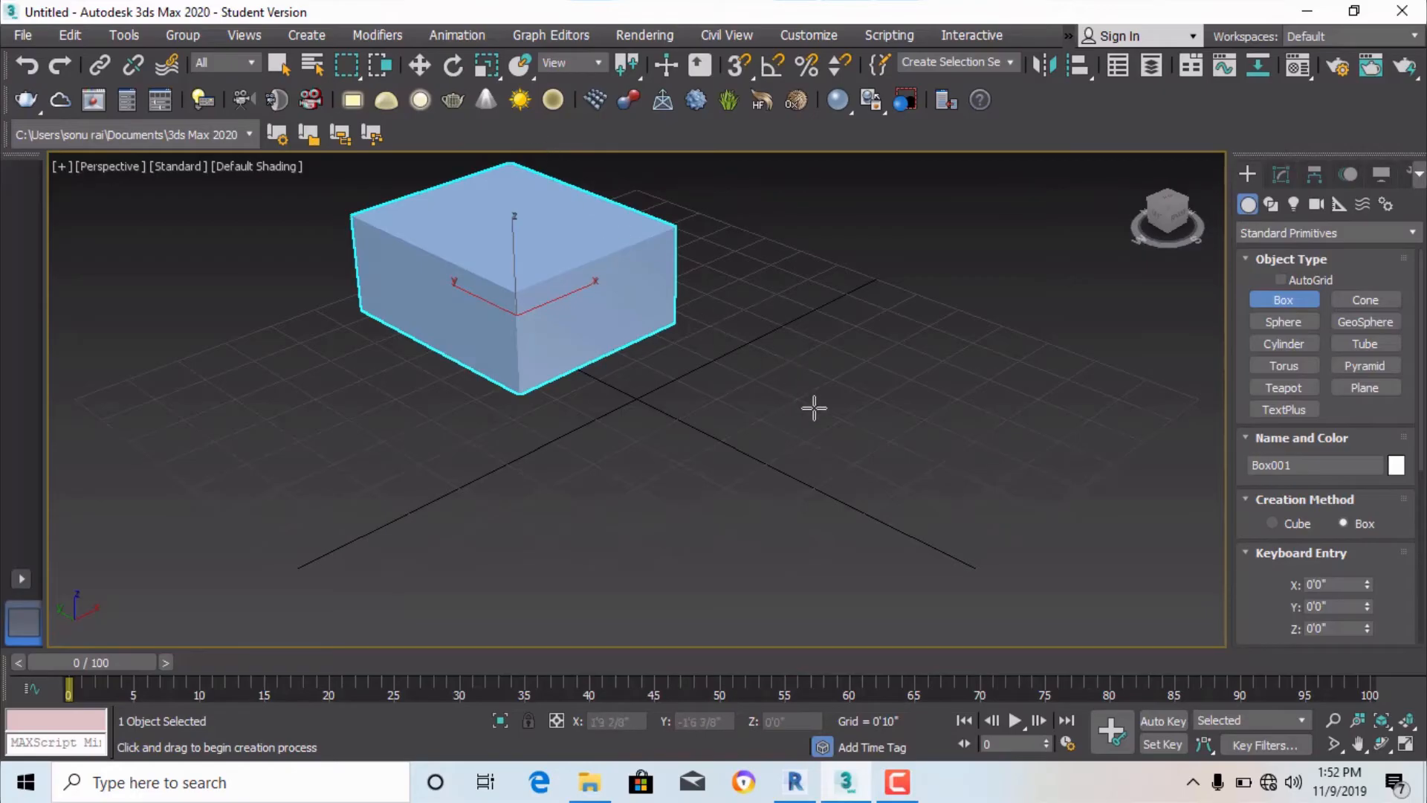
pyautogui.scroll(-5, 825, 457)
pyautogui.scroll(3, 699, 384)
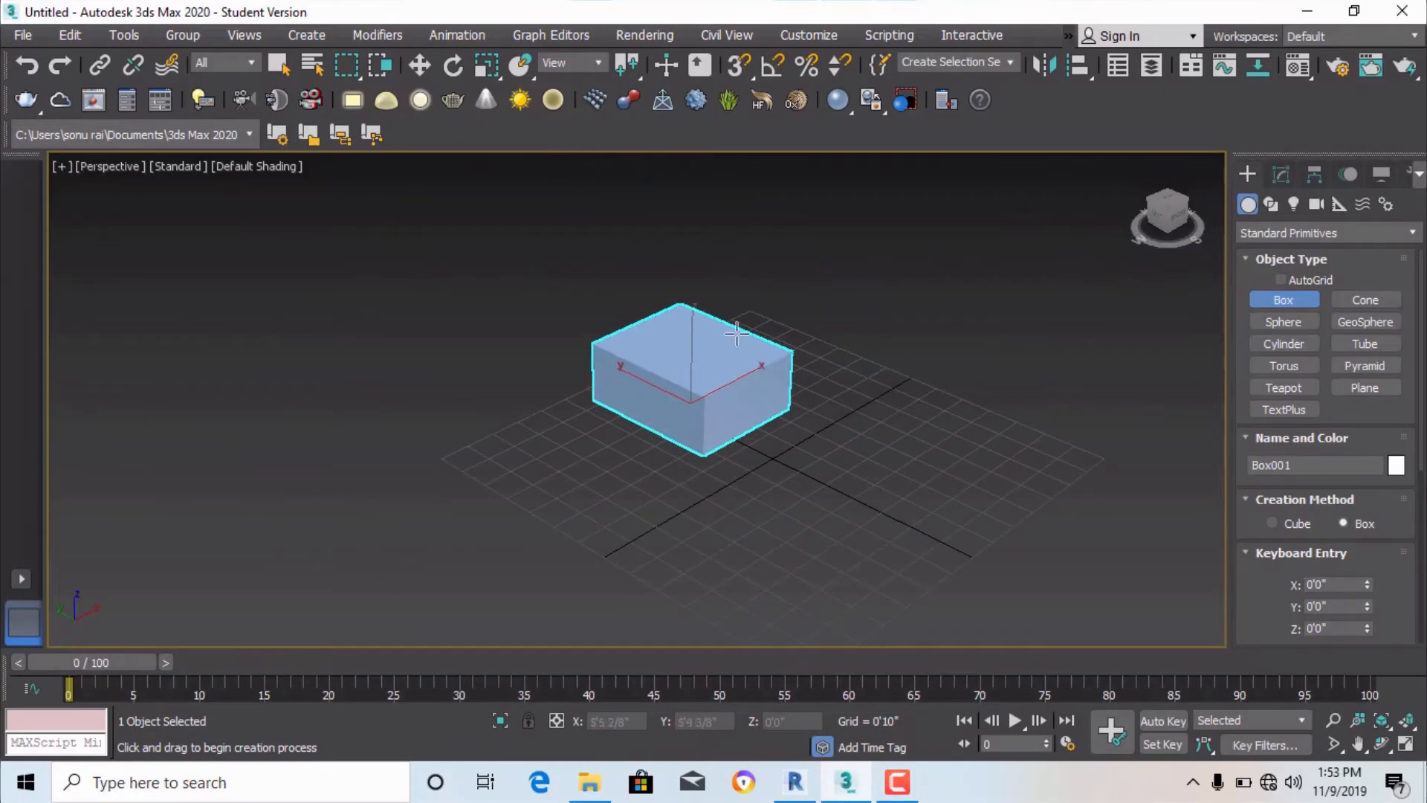
pyautogui.click(420, 65)
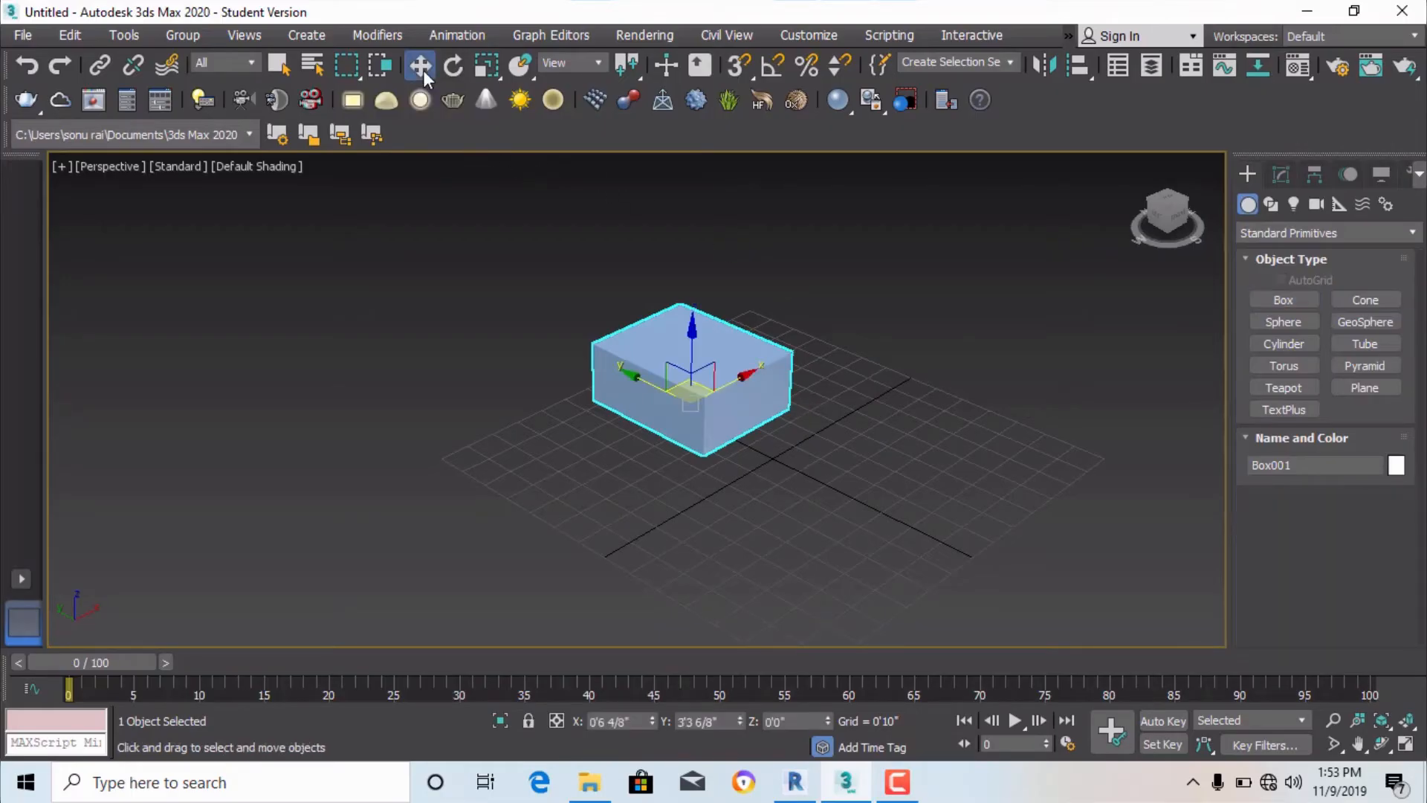
# Set the box's length to 5'0", width to 6'0" and height to 3'0".
pyautogui.click(1286, 176)
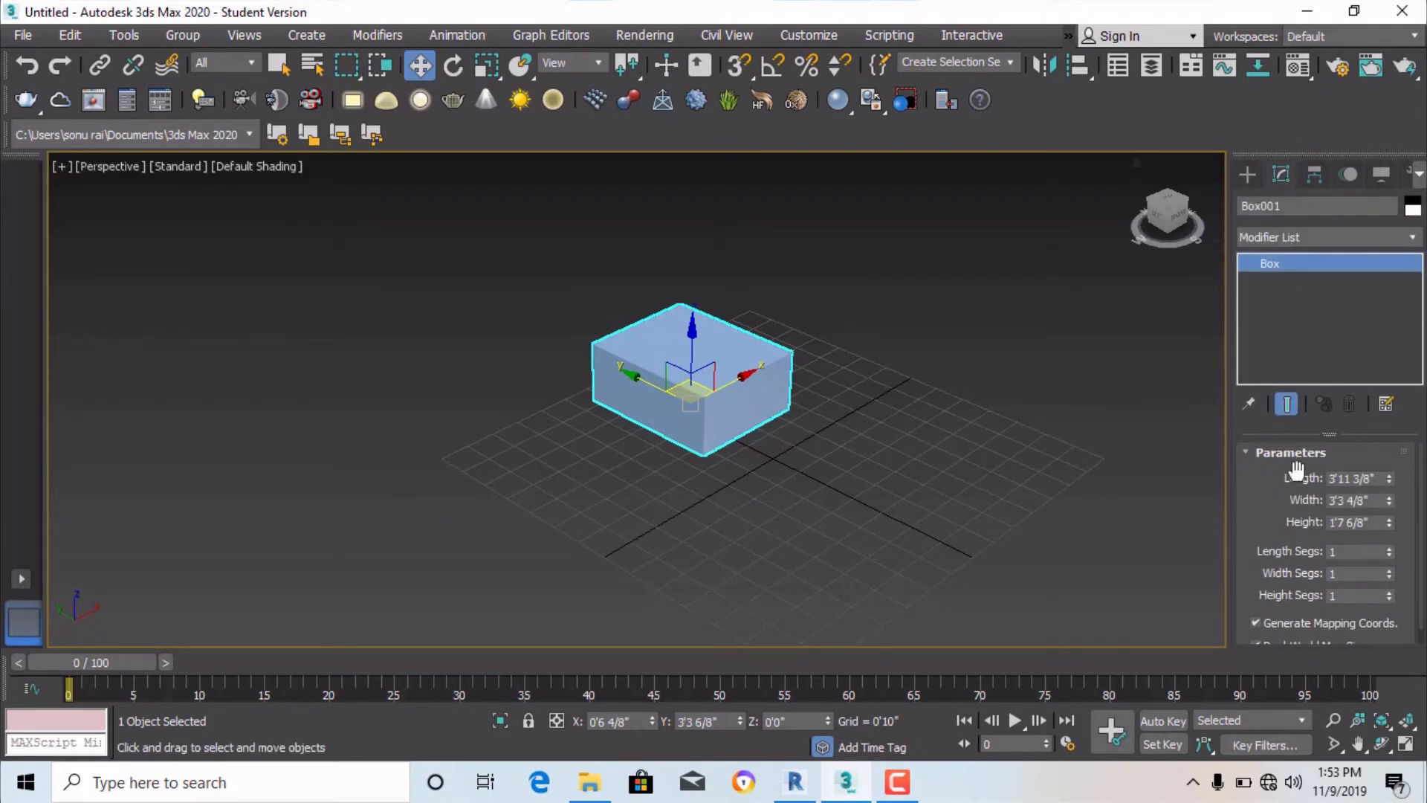
pyautogui.click(1381, 476)
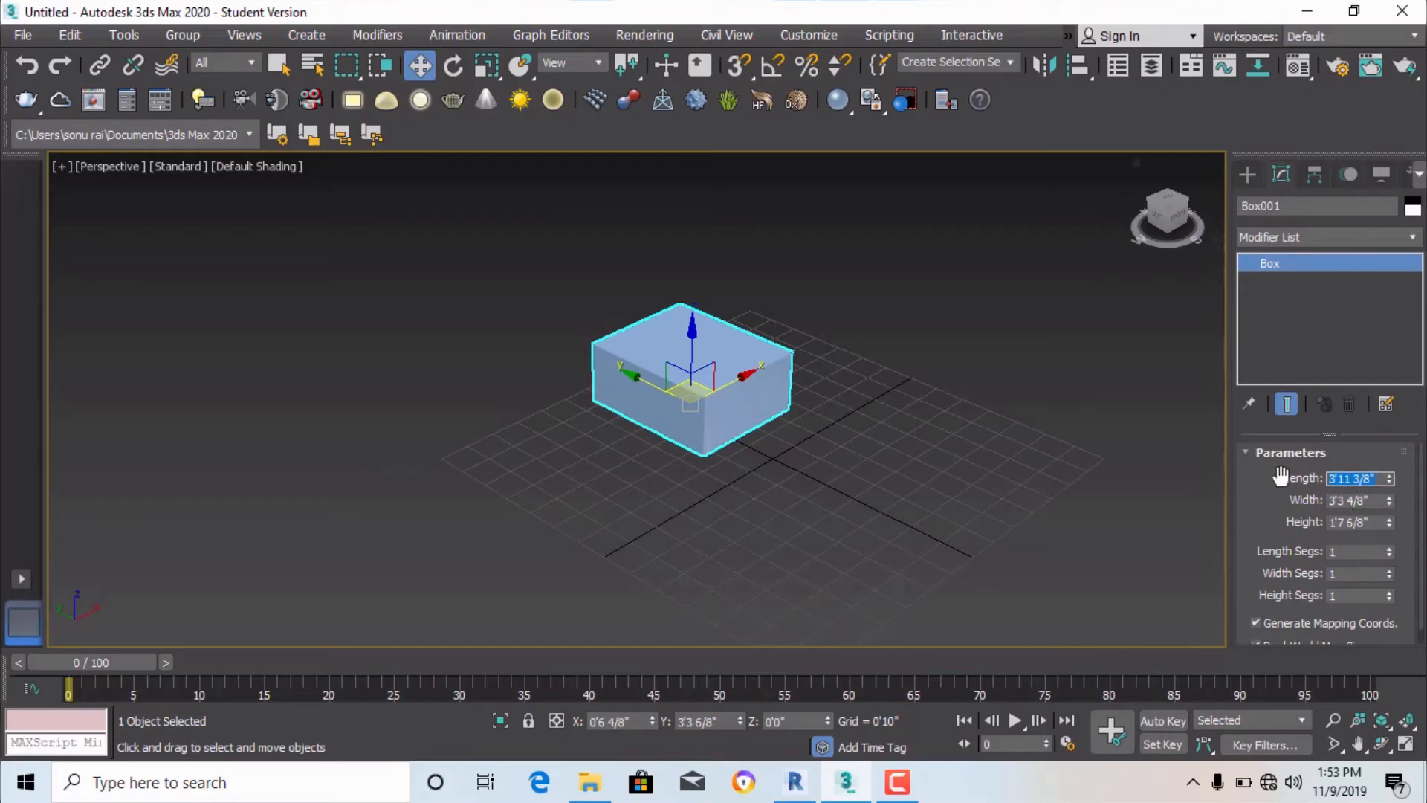
pyautogui.write('5')
pyautogui.press('Return')
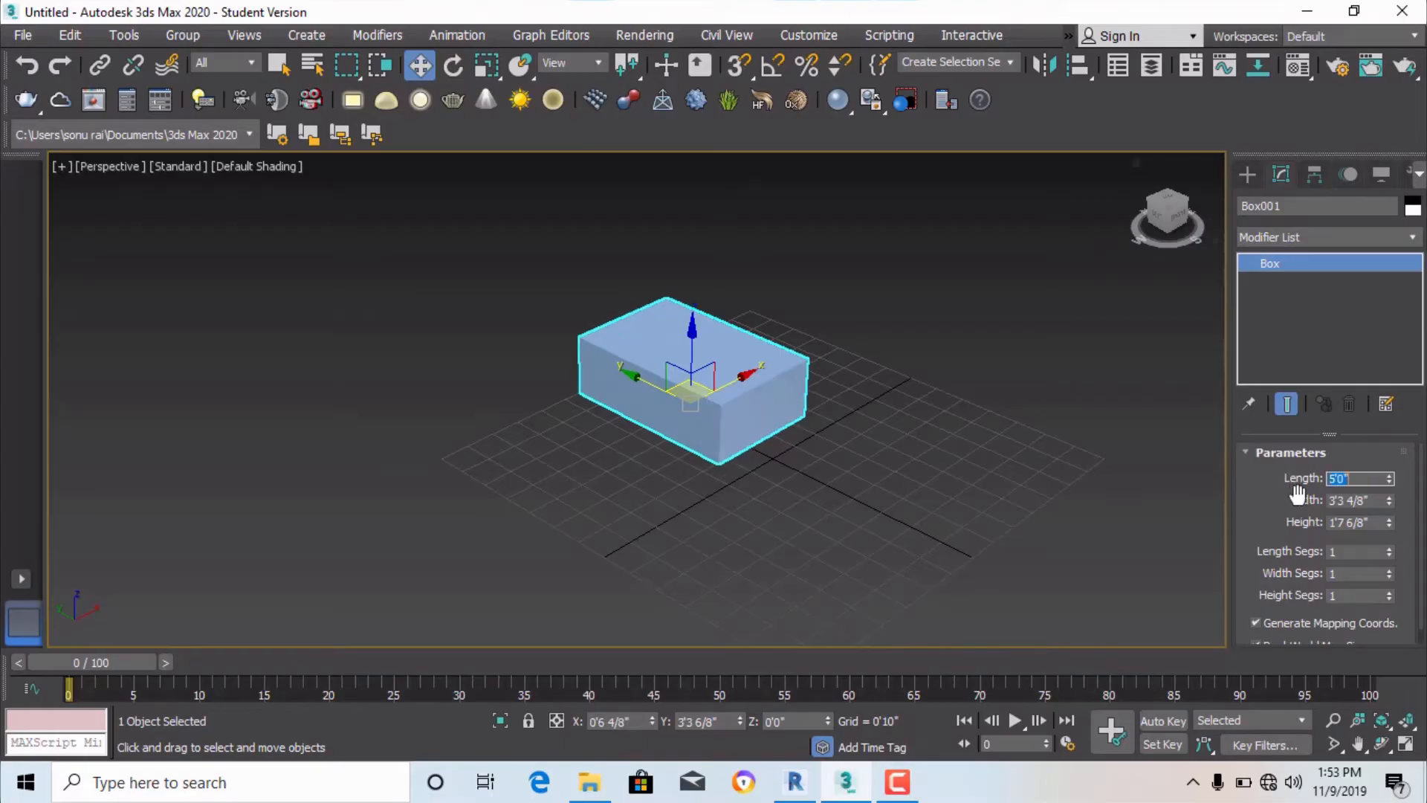
pyautogui.press('Tab')
pyautogui.write('6')
pyautogui.press('Return')
pyautogui.moveTo(1377, 527); pyautogui.dragTo(1272, 522)
pyautogui.write('3')
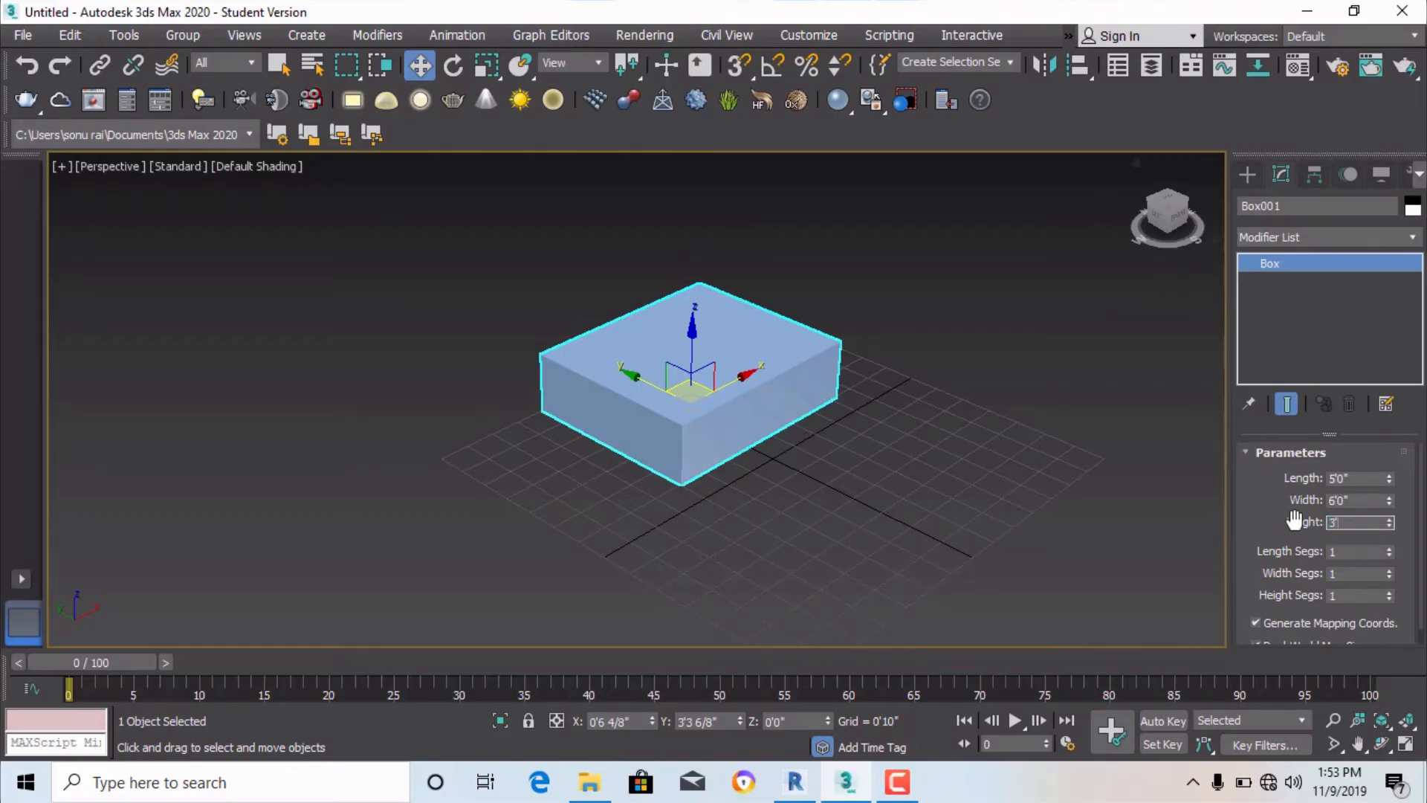
pyautogui.press('Return')
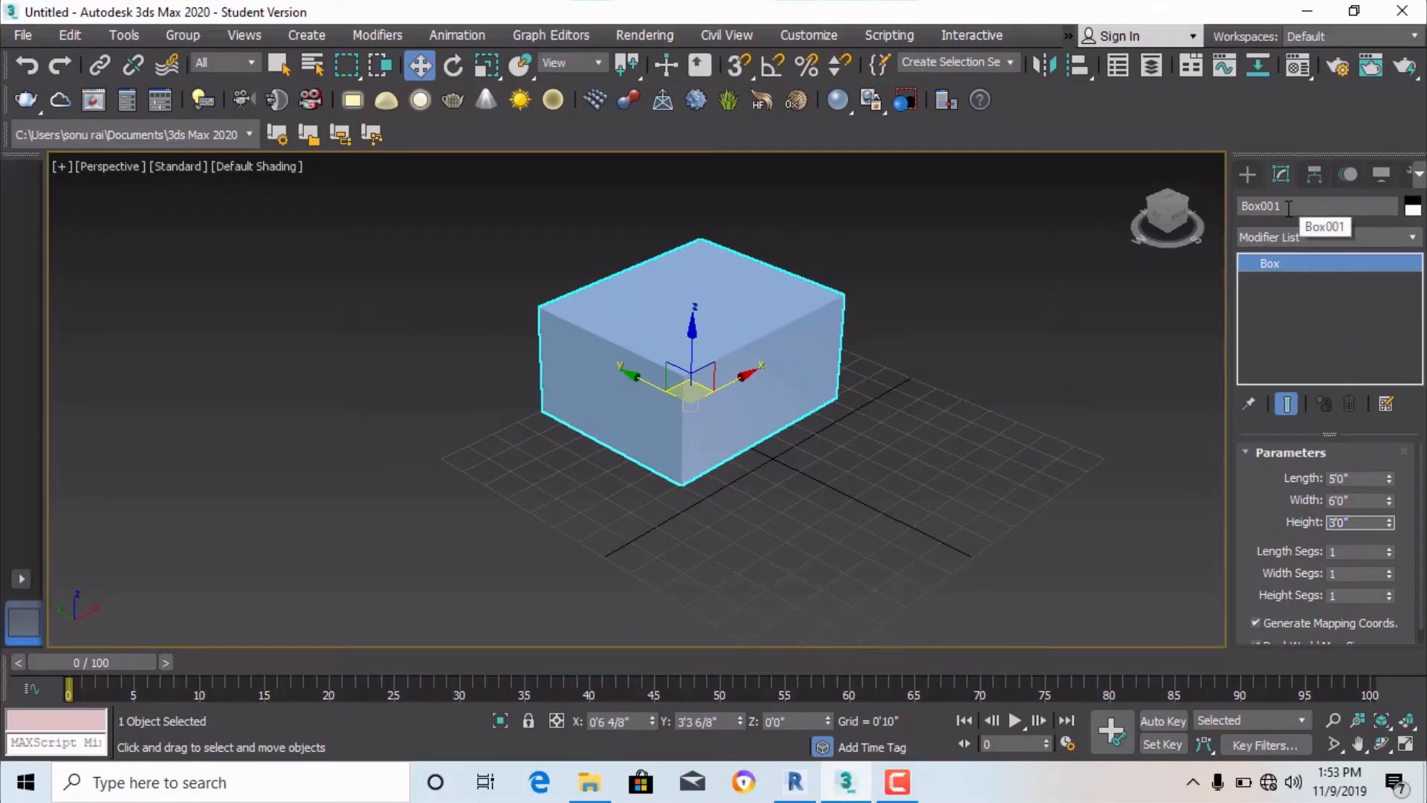
# Change the box's object color to dark red from the 3ds Max palette.
pyautogui.click(1361, 207)
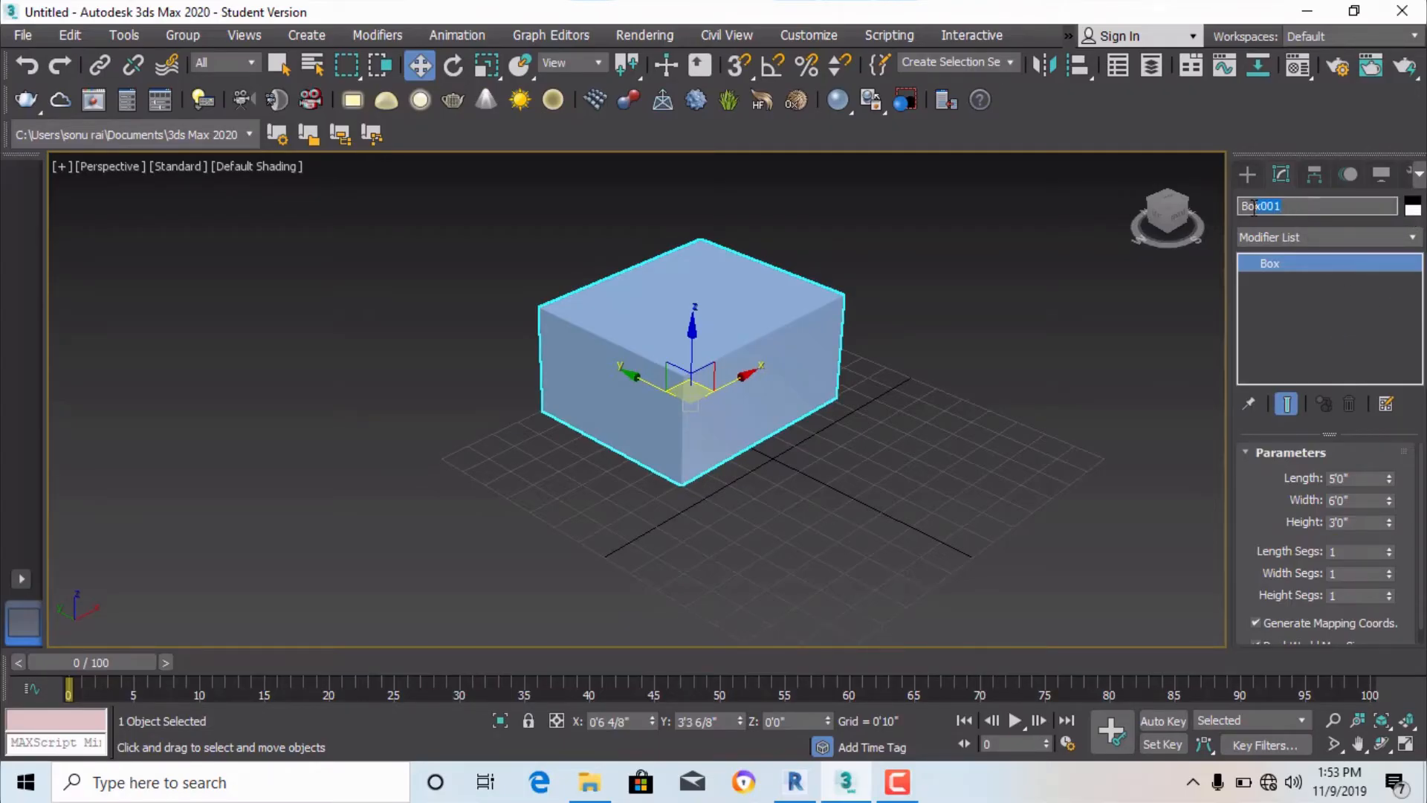
pyautogui.click(1413, 210)
pyautogui.click(1413, 210)
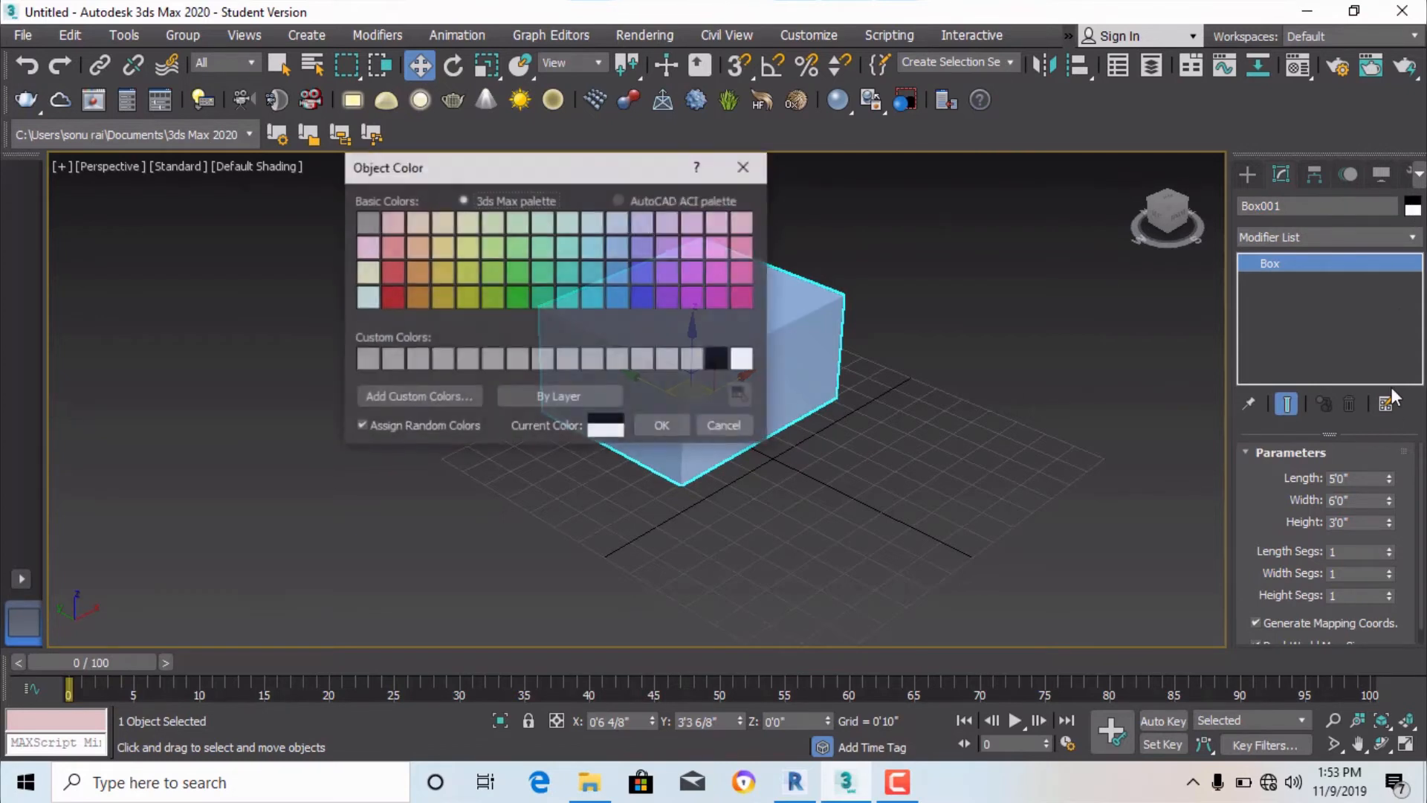
pyautogui.click(388, 295)
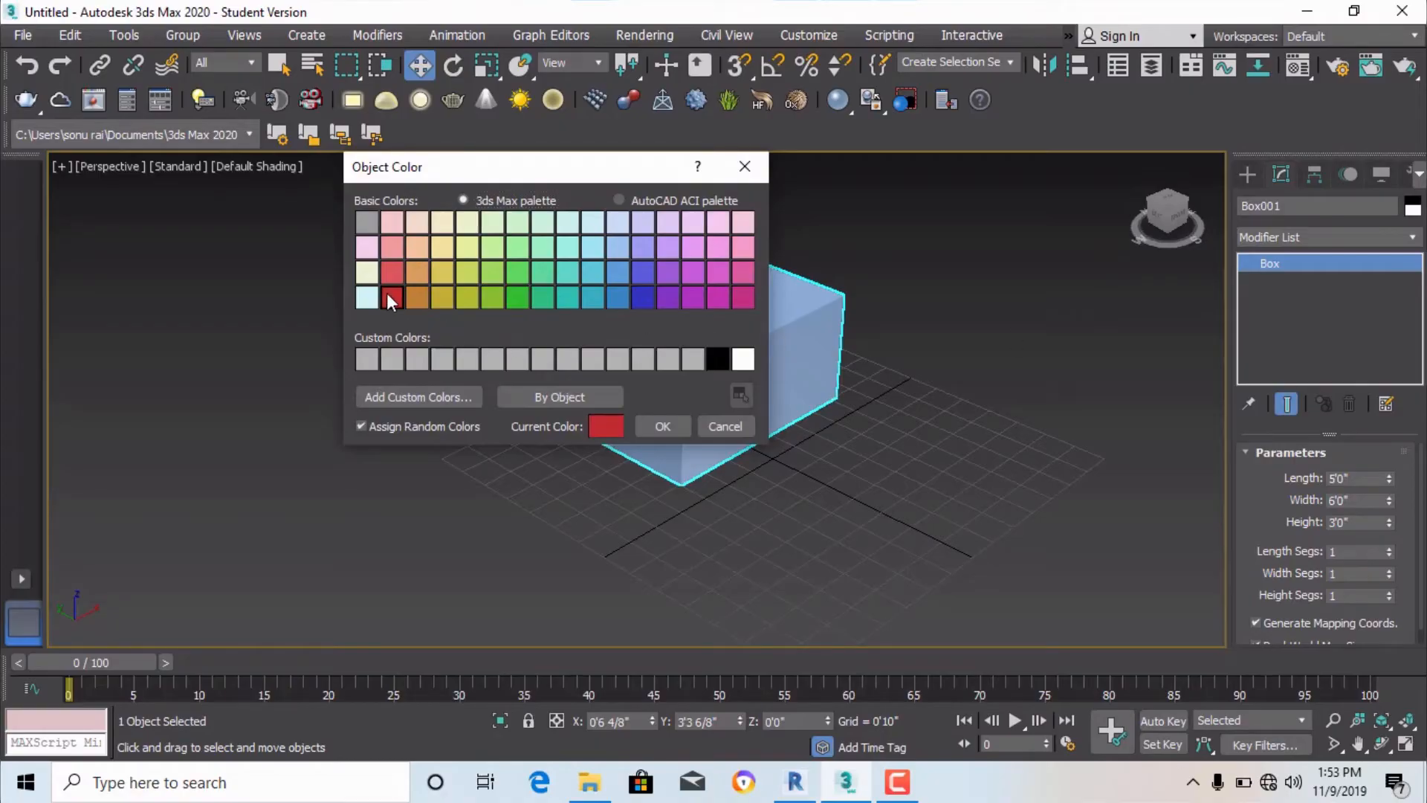
pyautogui.click(664, 426)
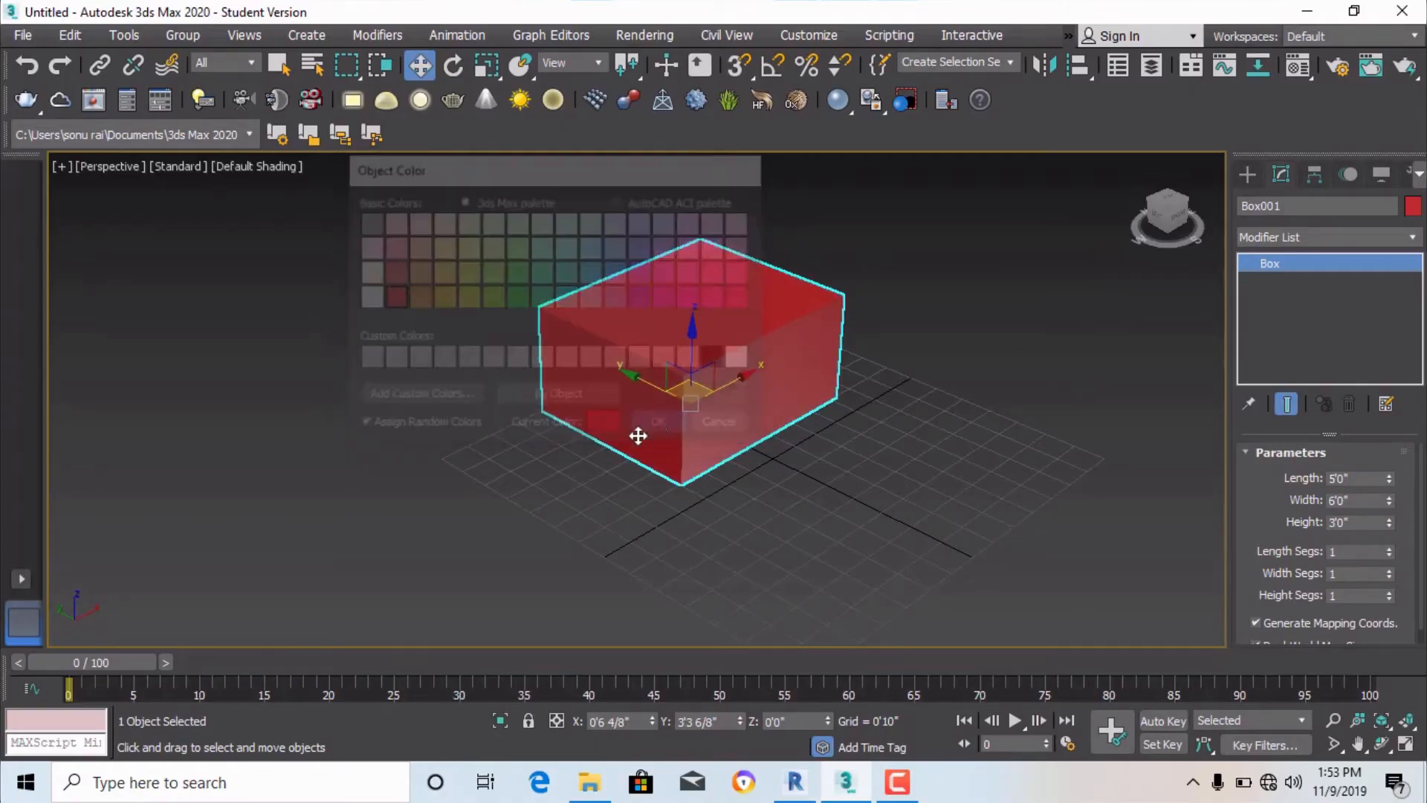
# Change the box's object color to yellow-green from the basic colors.
pyautogui.click(1413, 207)
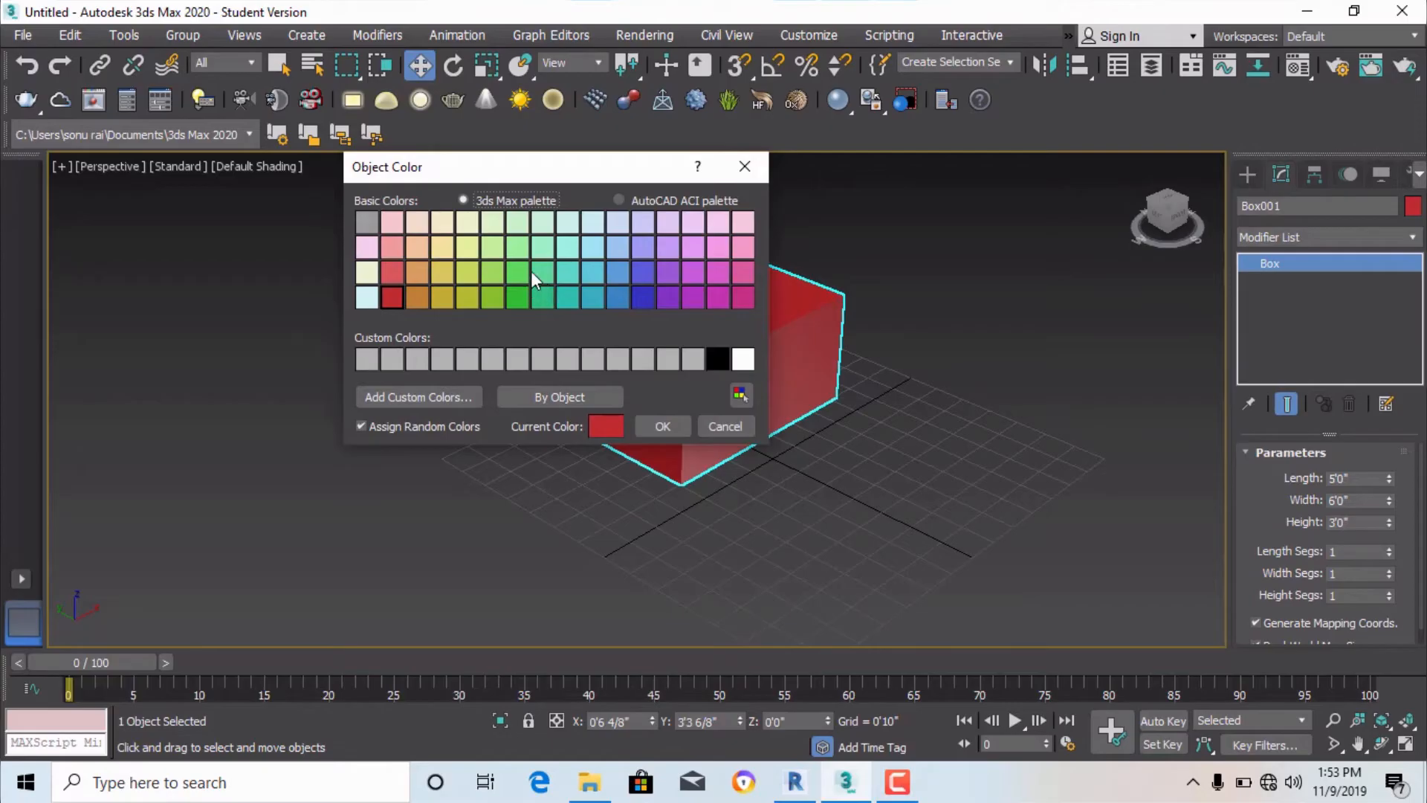
pyautogui.click(494, 273)
pyautogui.click(663, 429)
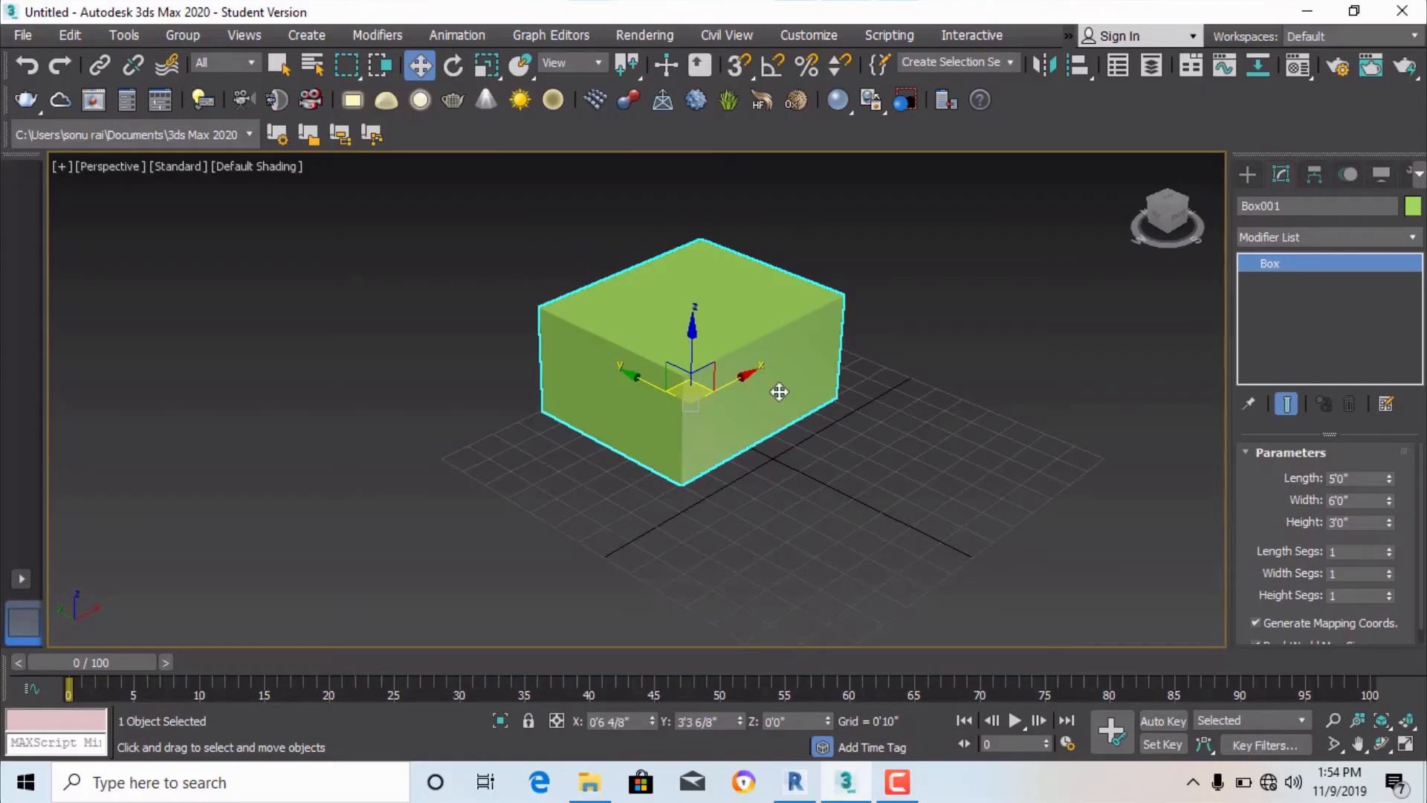
# Set the box's length, width and height segments to 8 each.
pyautogui.doubleClick(1360, 551)
pyautogui.write('8')
pyautogui.click(1354, 573)
pyautogui.doubleClick(1329, 576)
pyautogui.write('8')
pyautogui.press('Tab')
pyautogui.write('8')
# Turn on Edged Faces in the perspective viewport and inspect the segment grid on the box.
pyautogui.click(261, 168)
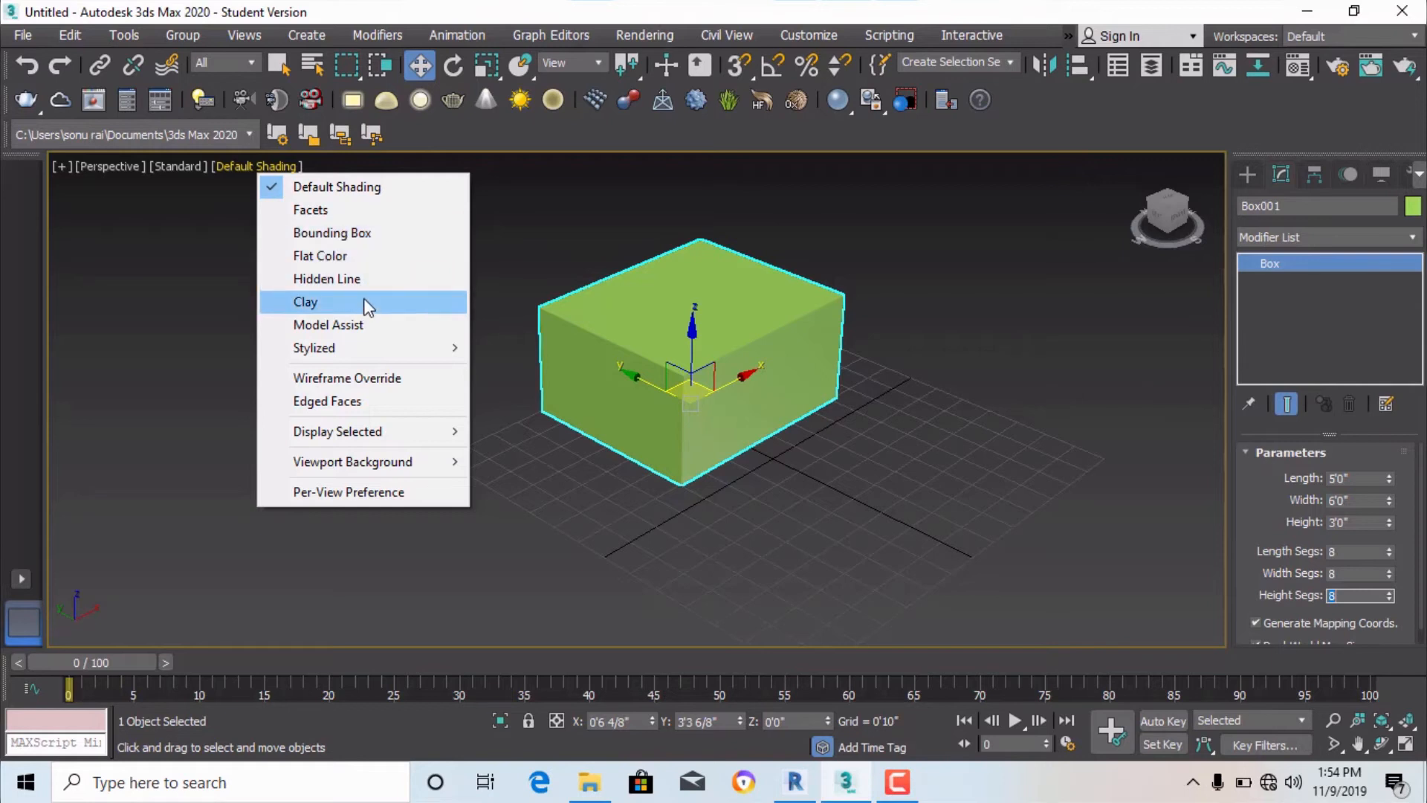
pyautogui.moveTo(359, 354)
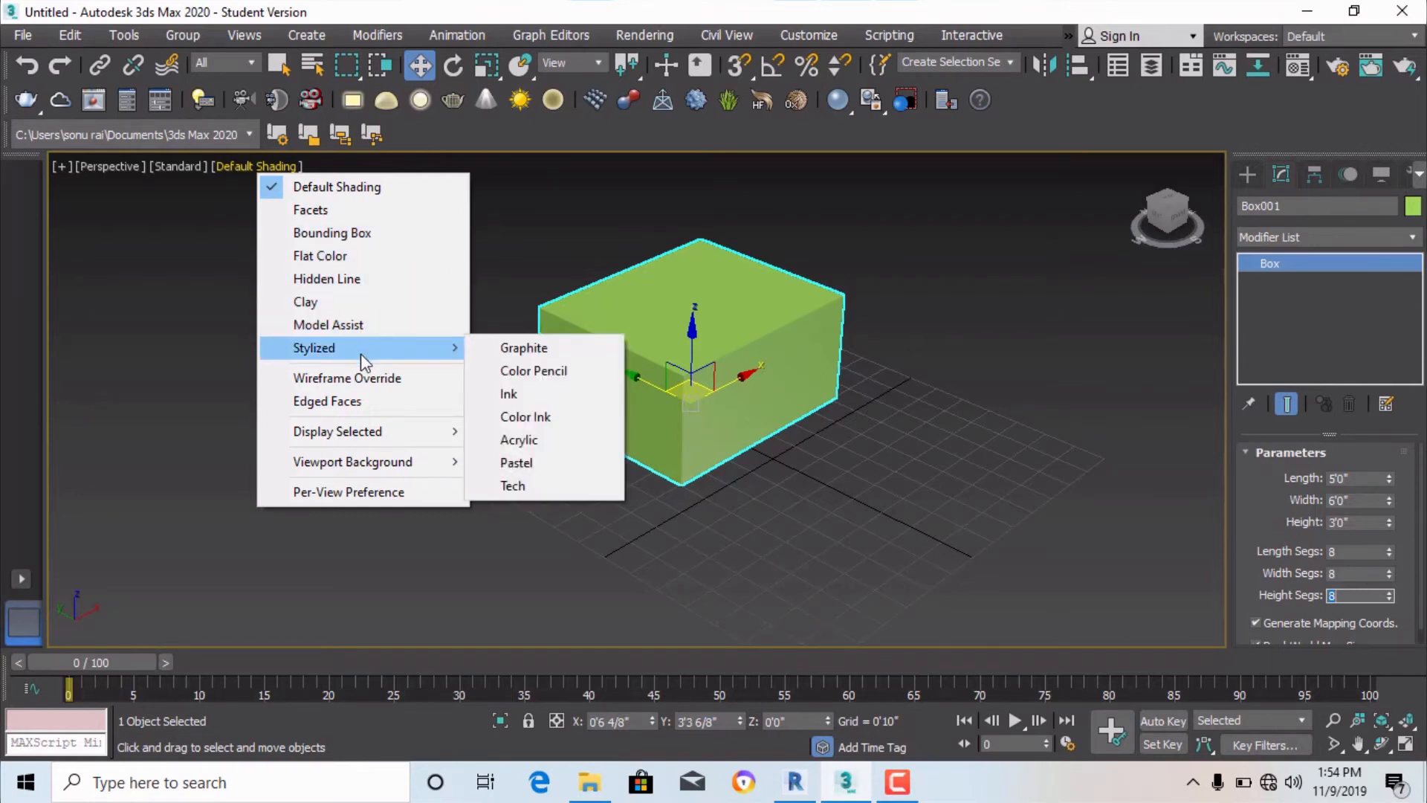
pyautogui.click(349, 401)
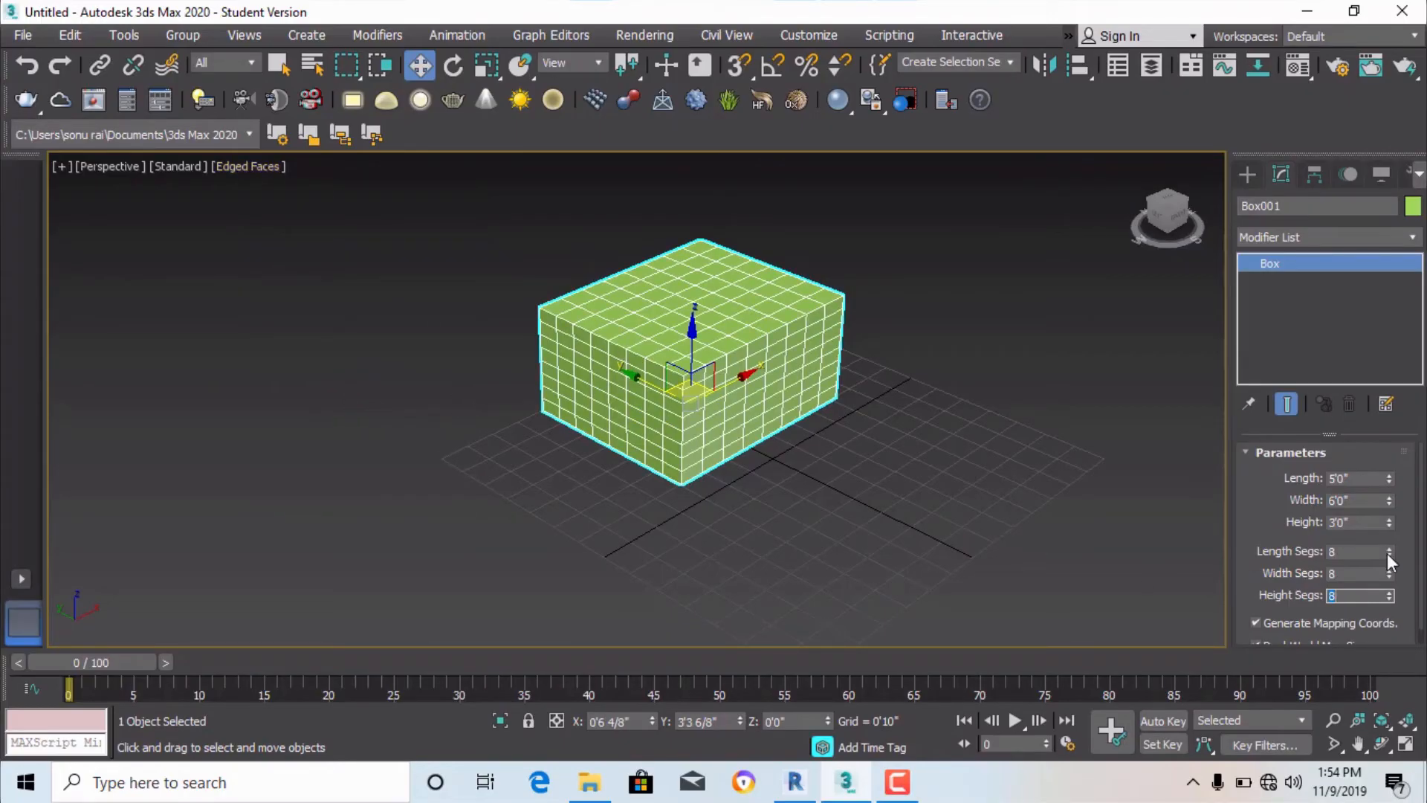
pyautogui.scroll(3, 591, 347)
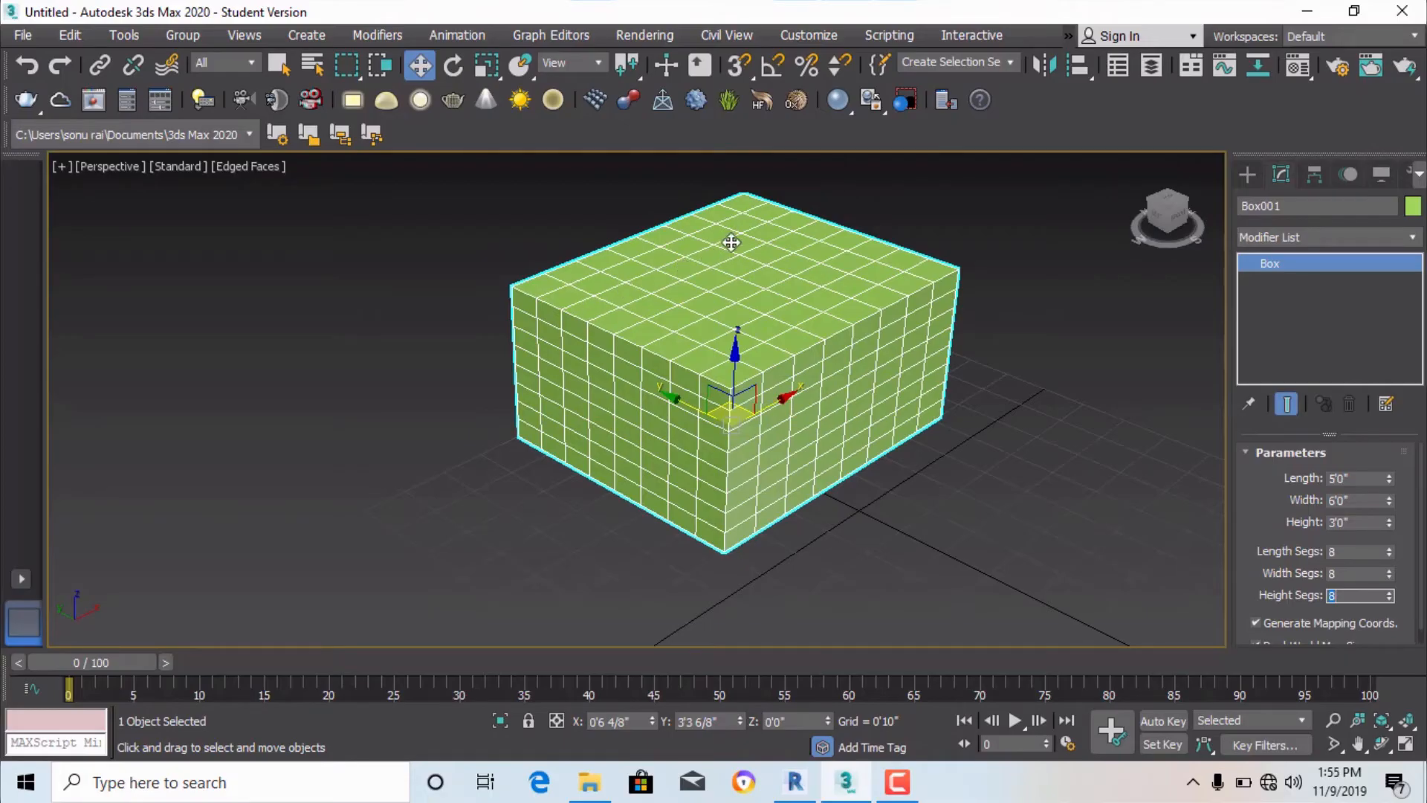
pyautogui.scroll(-2, 513, 389)
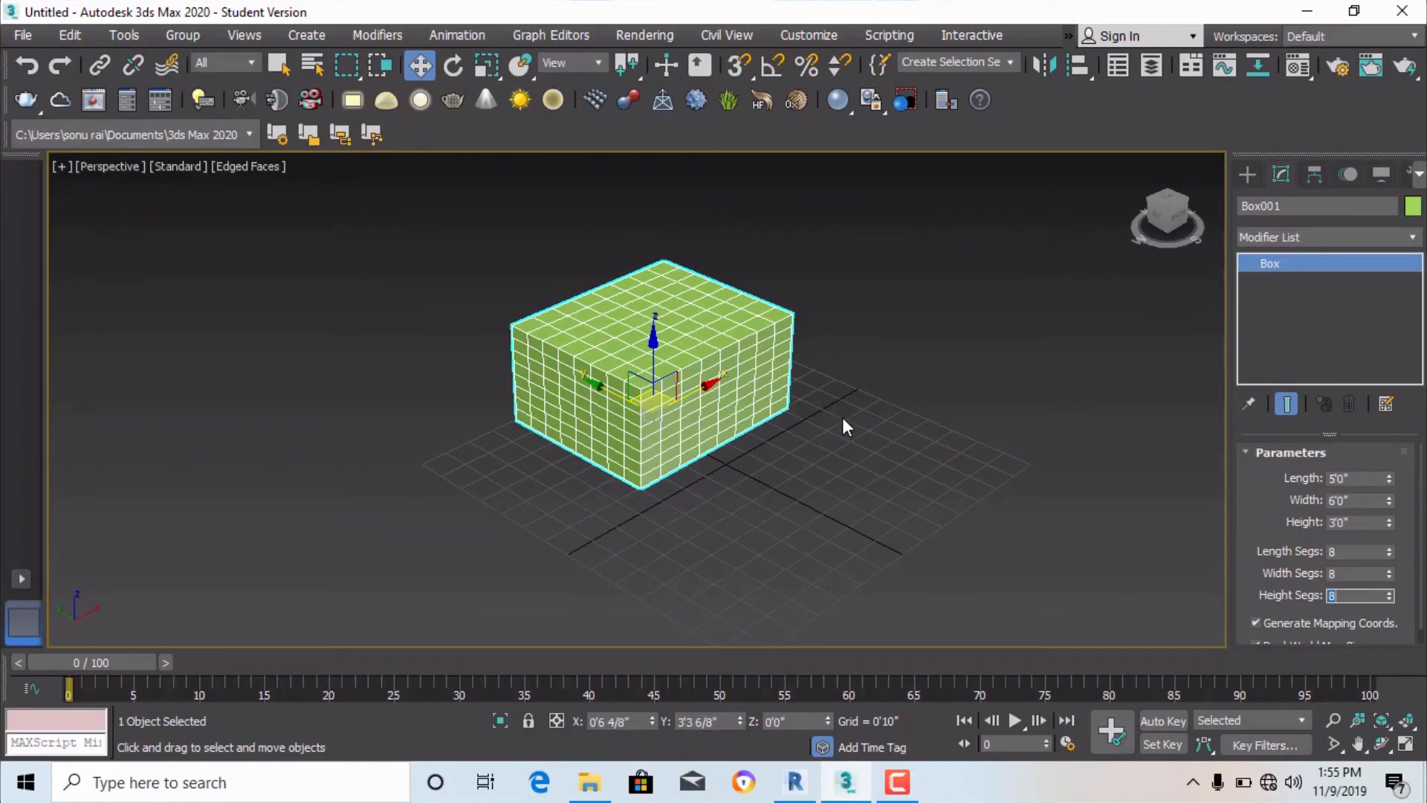
# Turn off Edged Faces in the perspective viewport and delete the green box.
pyautogui.click(252, 165)
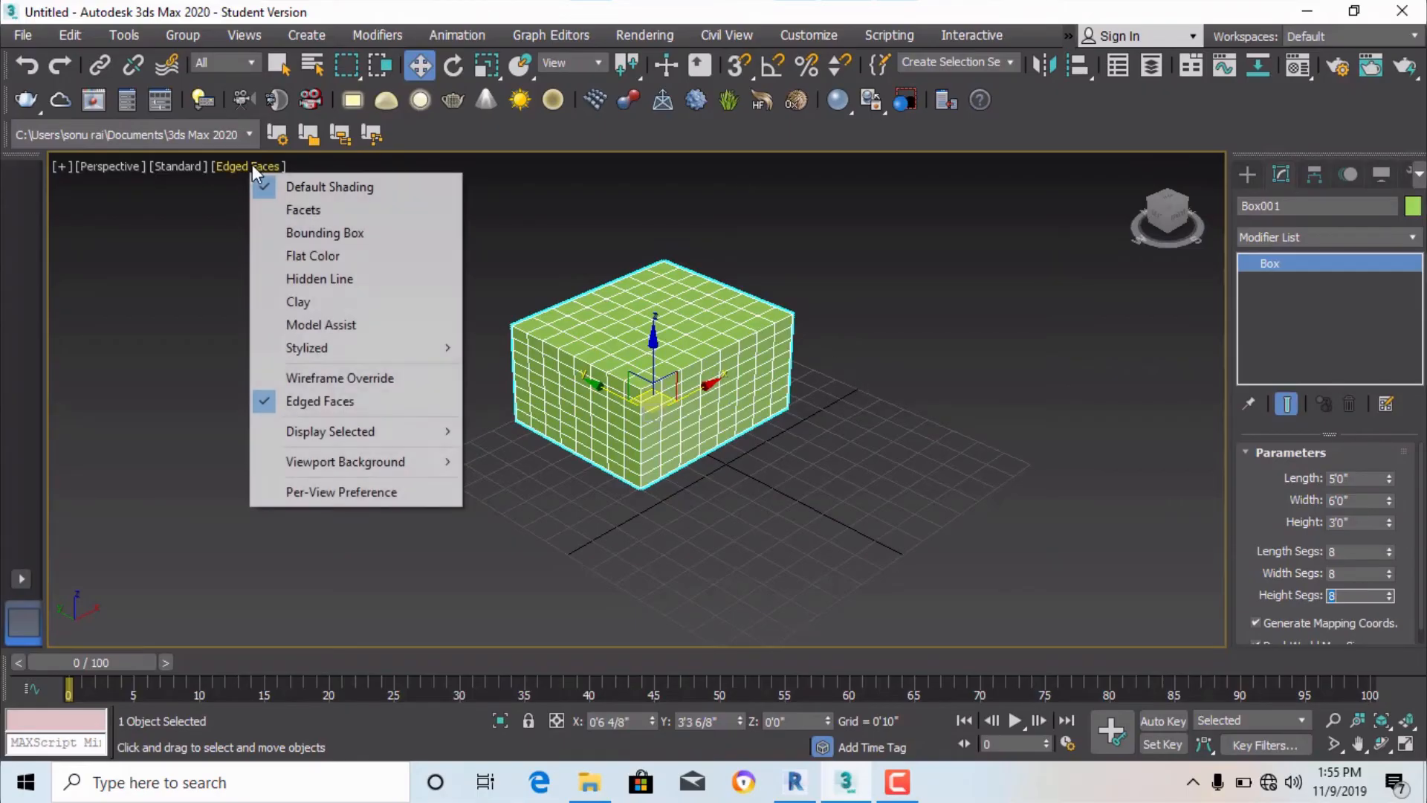
pyautogui.click(272, 403)
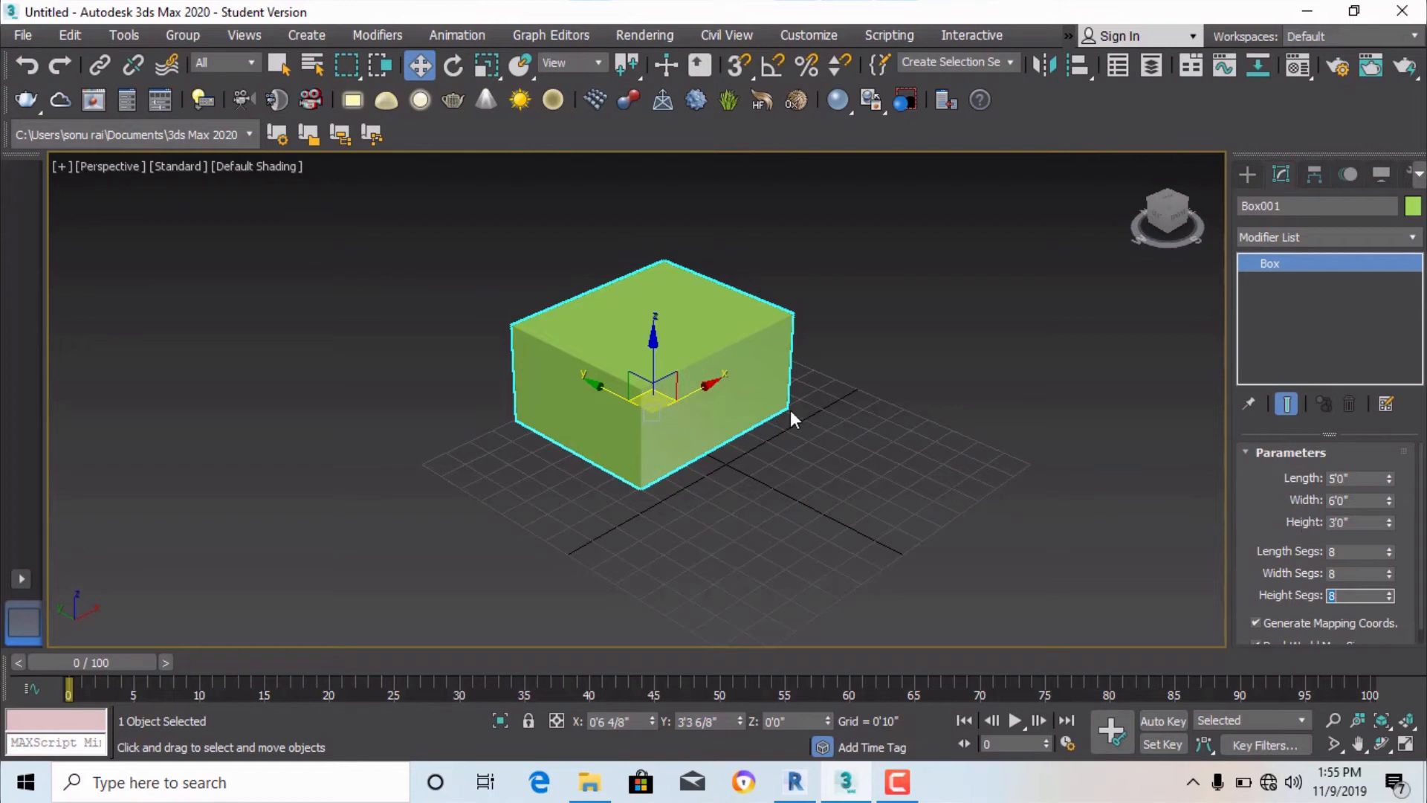
pyautogui.press('Delete')
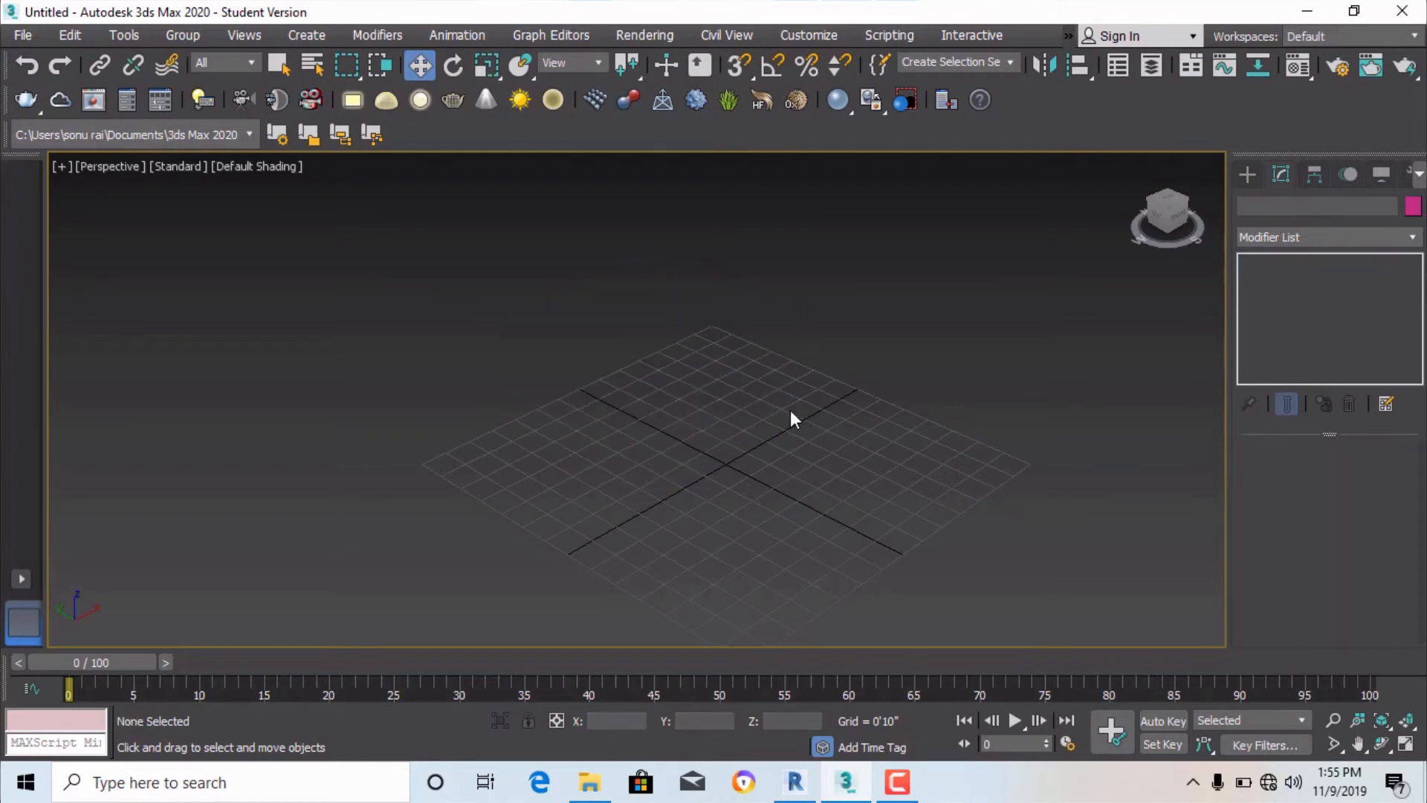
# Create a cube about 3'9" per side near the grid's centre with the Cube creation method, and show its parameters for modification.
pyautogui.click(1248, 174)
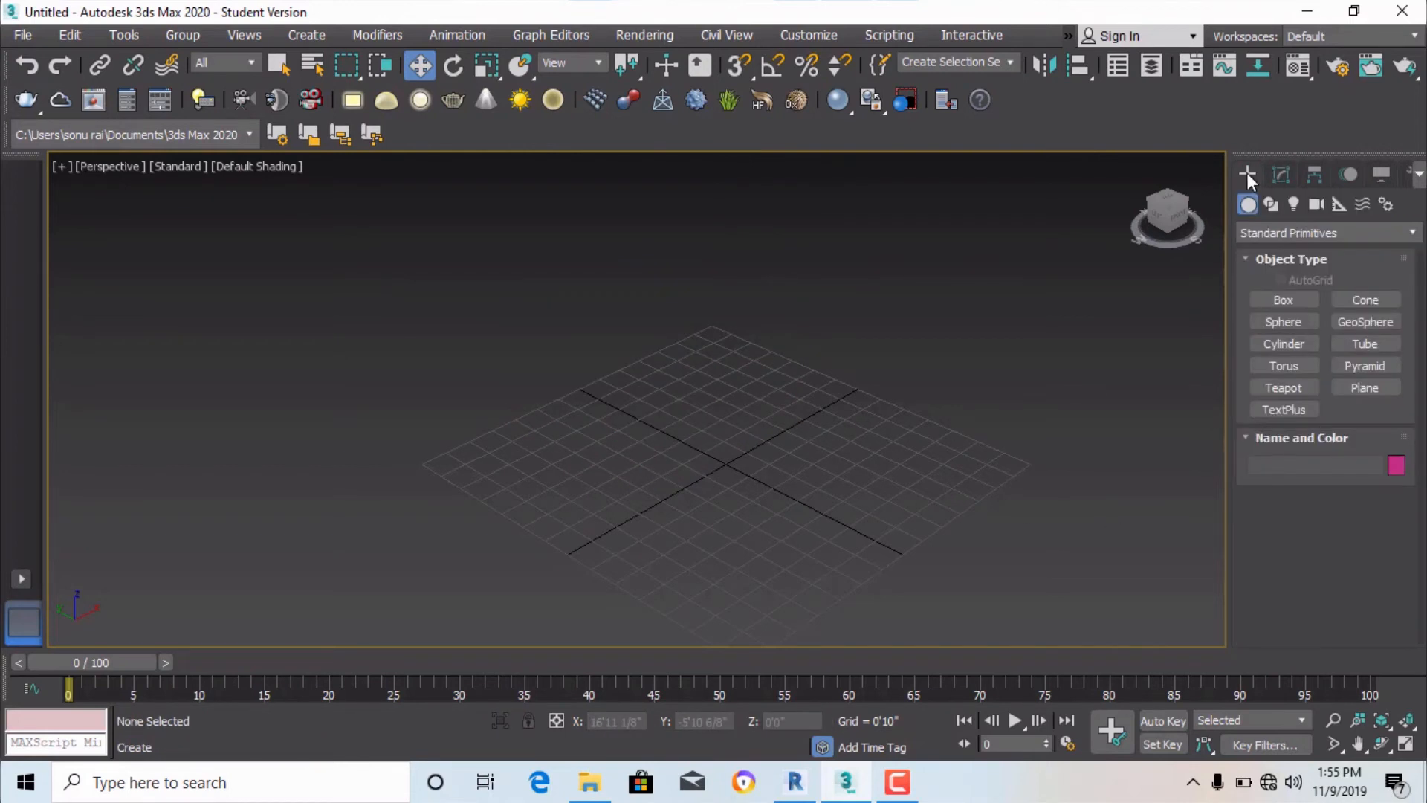
pyautogui.click(1277, 294)
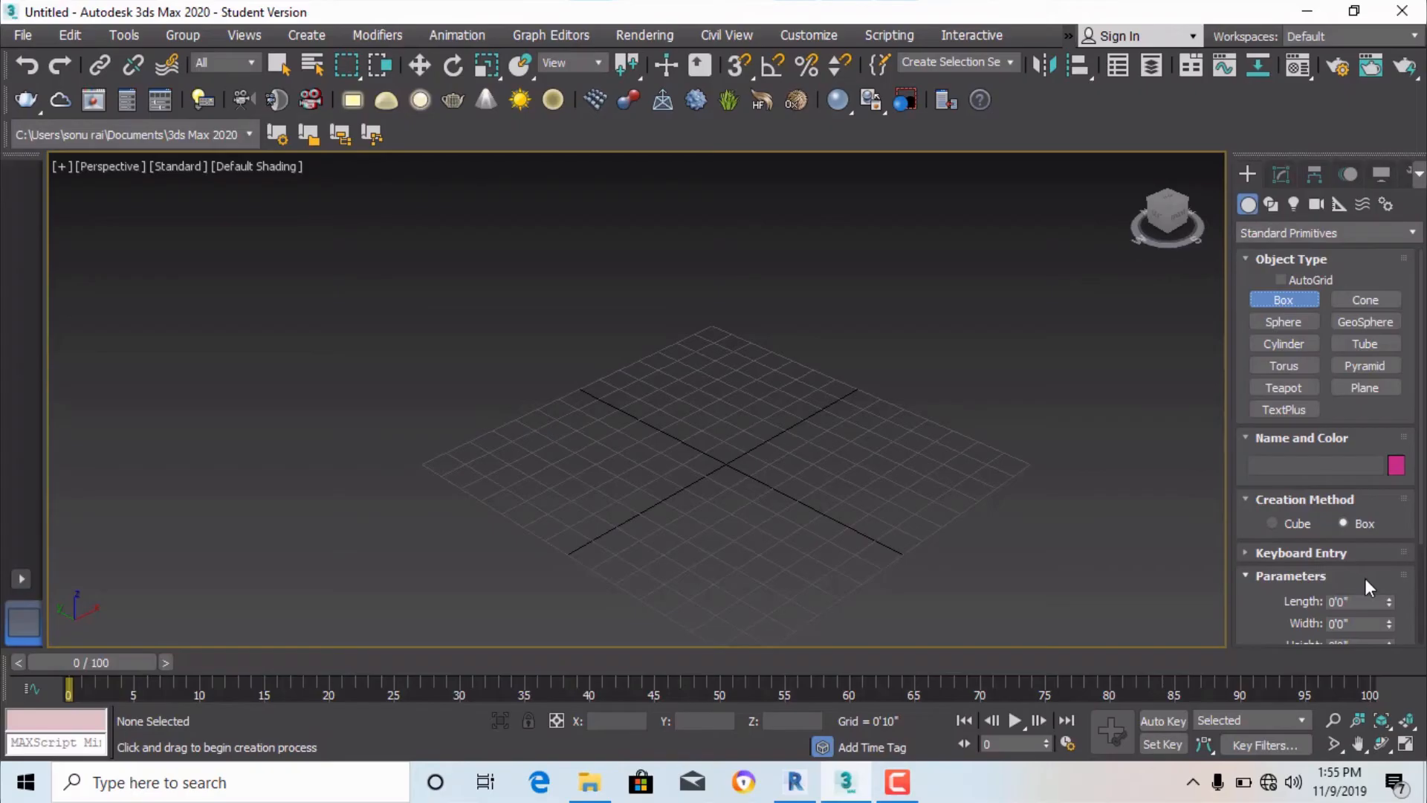
pyautogui.scroll(-2, 1364, 578)
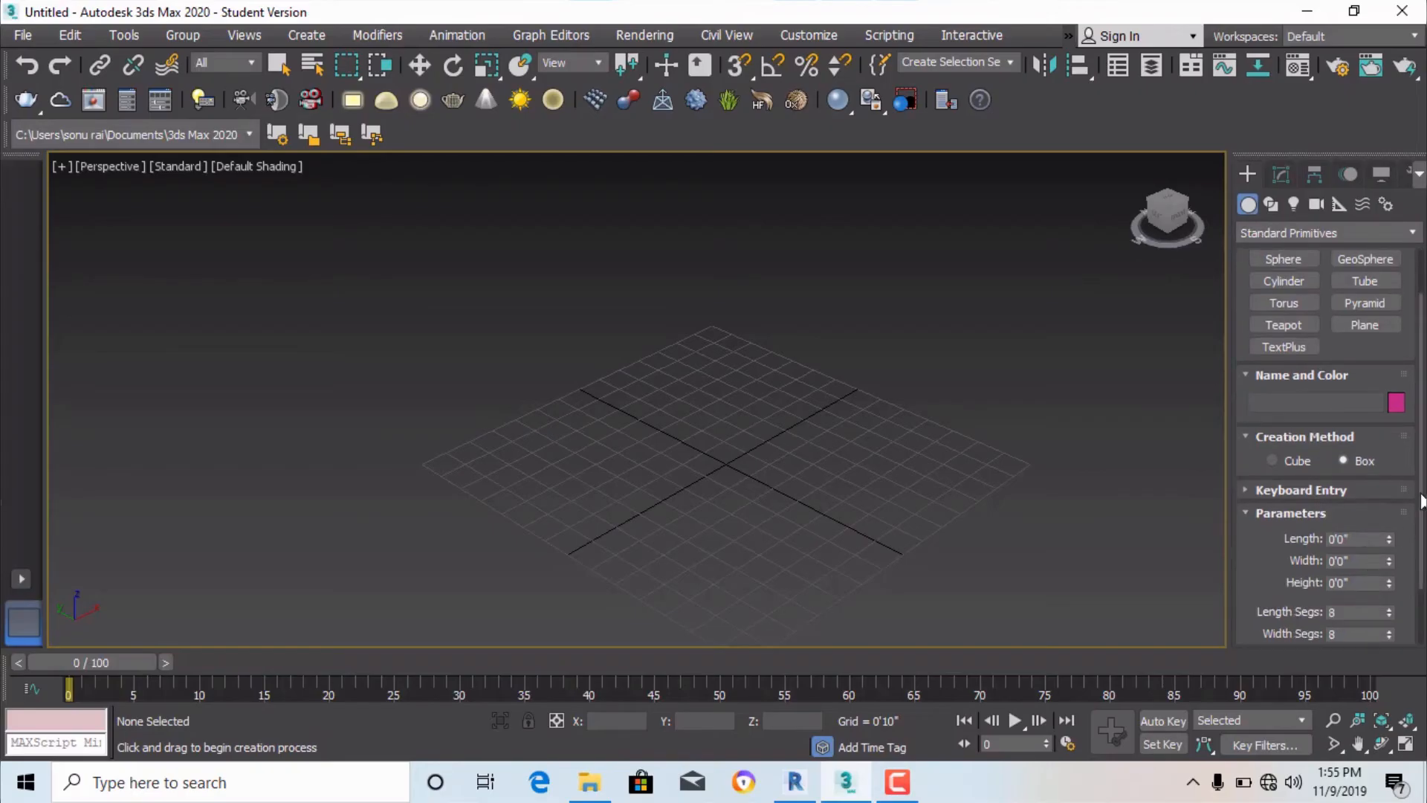
pyautogui.click(1273, 460)
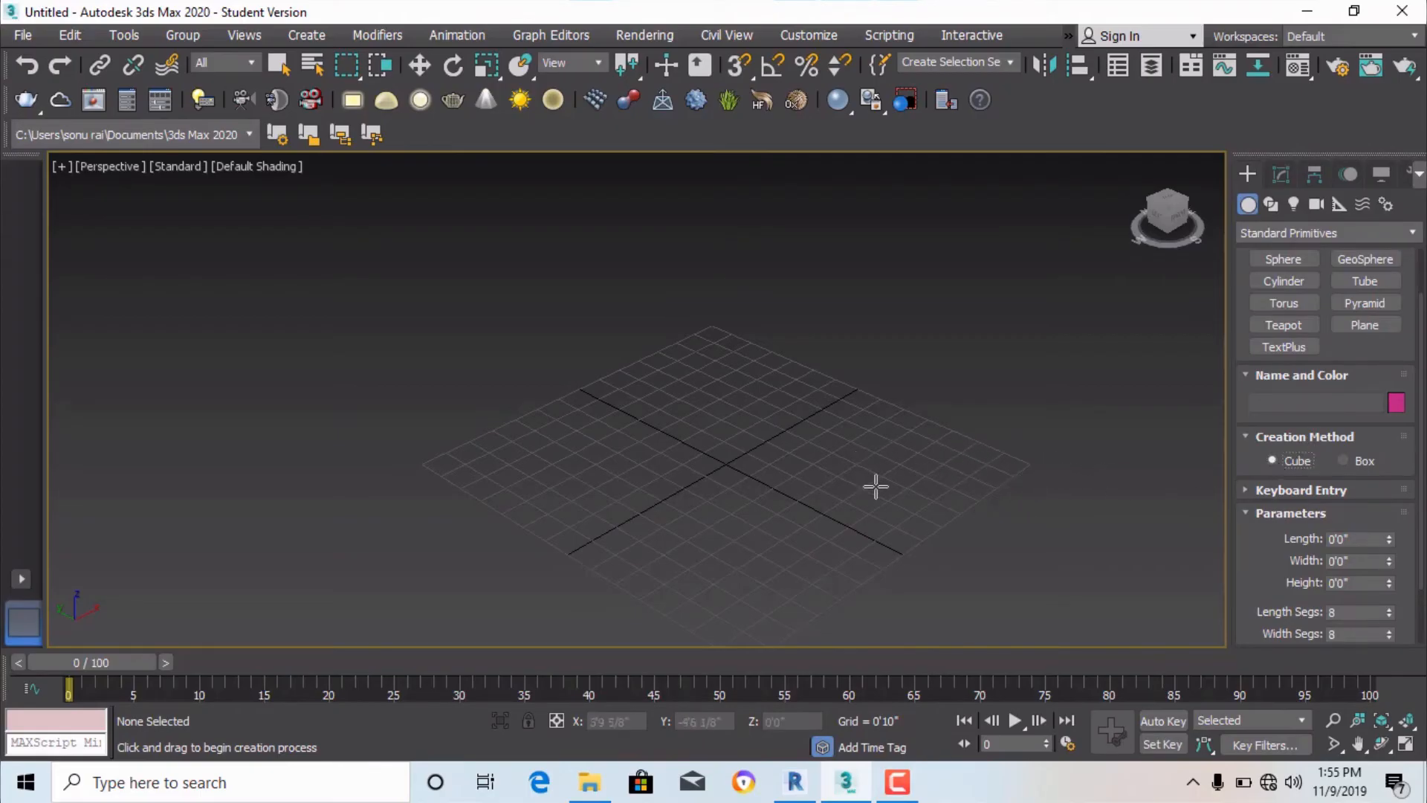
pyautogui.moveTo(685, 468); pyautogui.dragTo(722, 498)
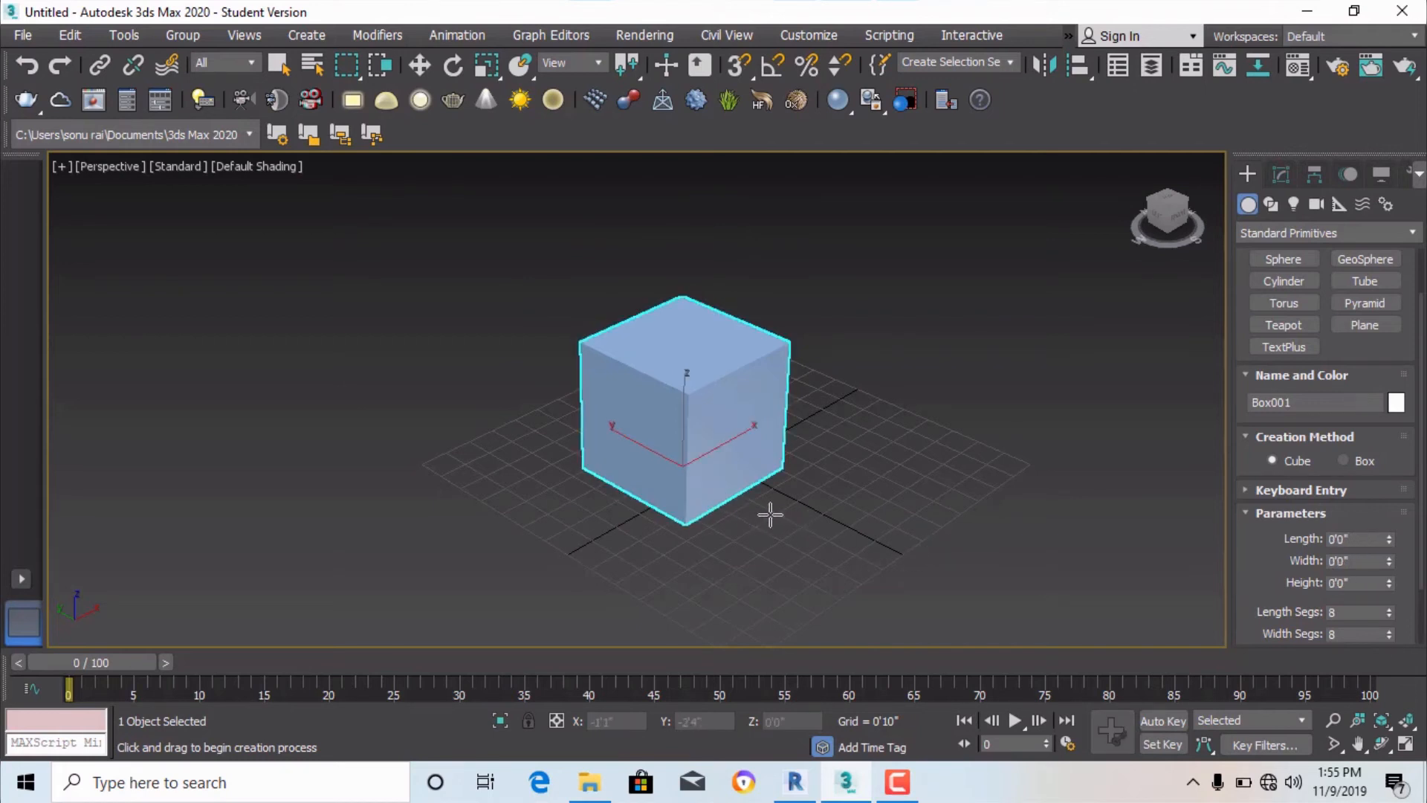
pyautogui.click(1283, 174)
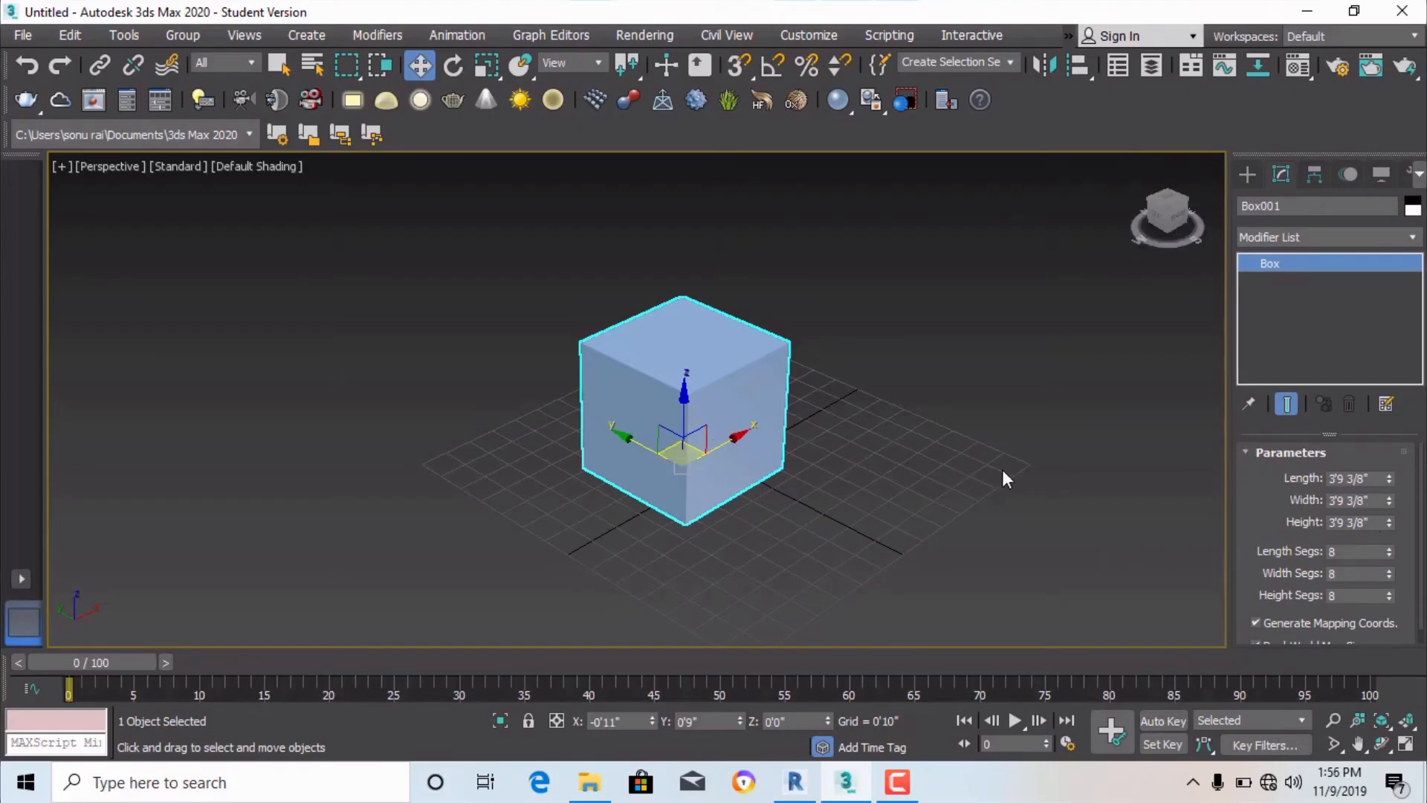
# Delete the cube and switch to the four-viewport layout with the Top view active.
pyautogui.press('Delete')
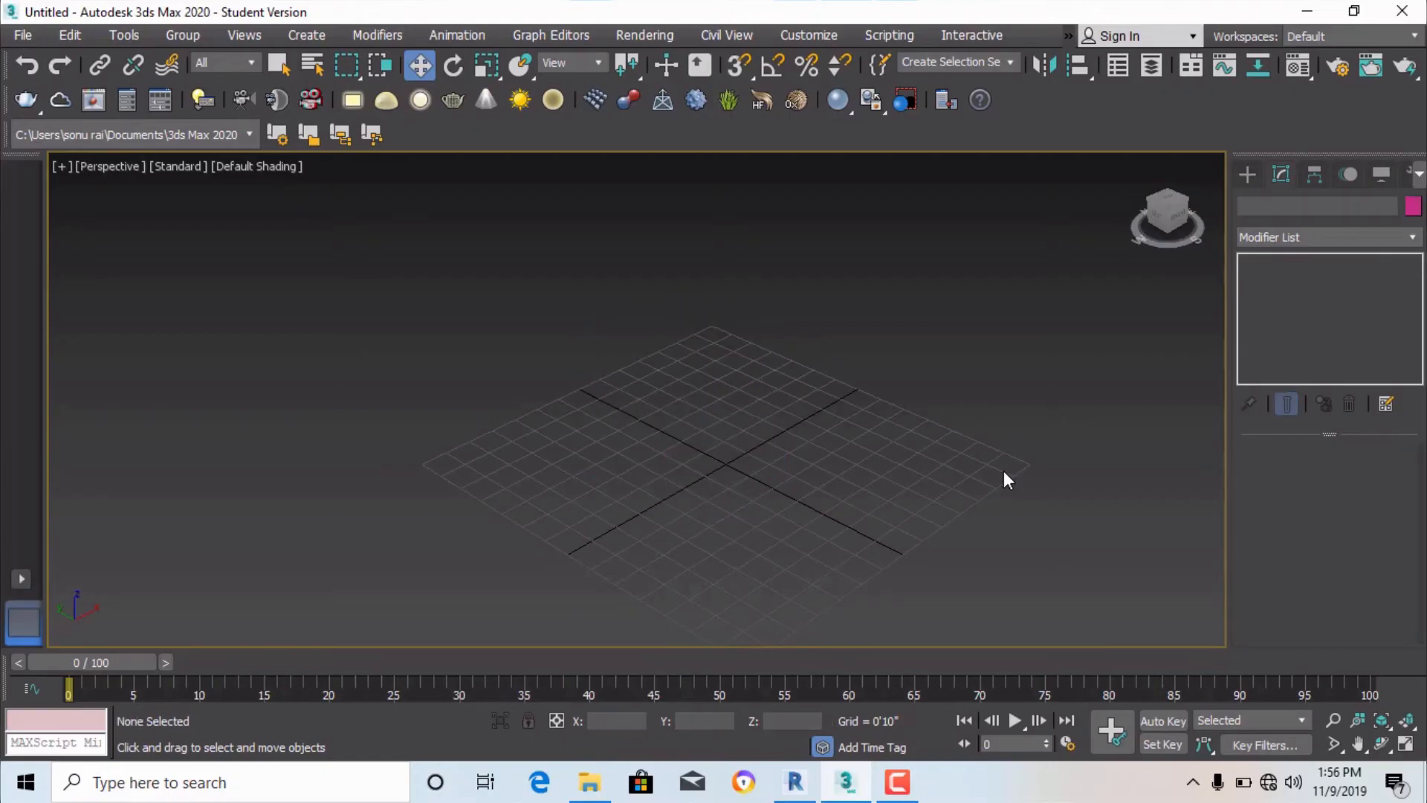
pyautogui.click(1252, 174)
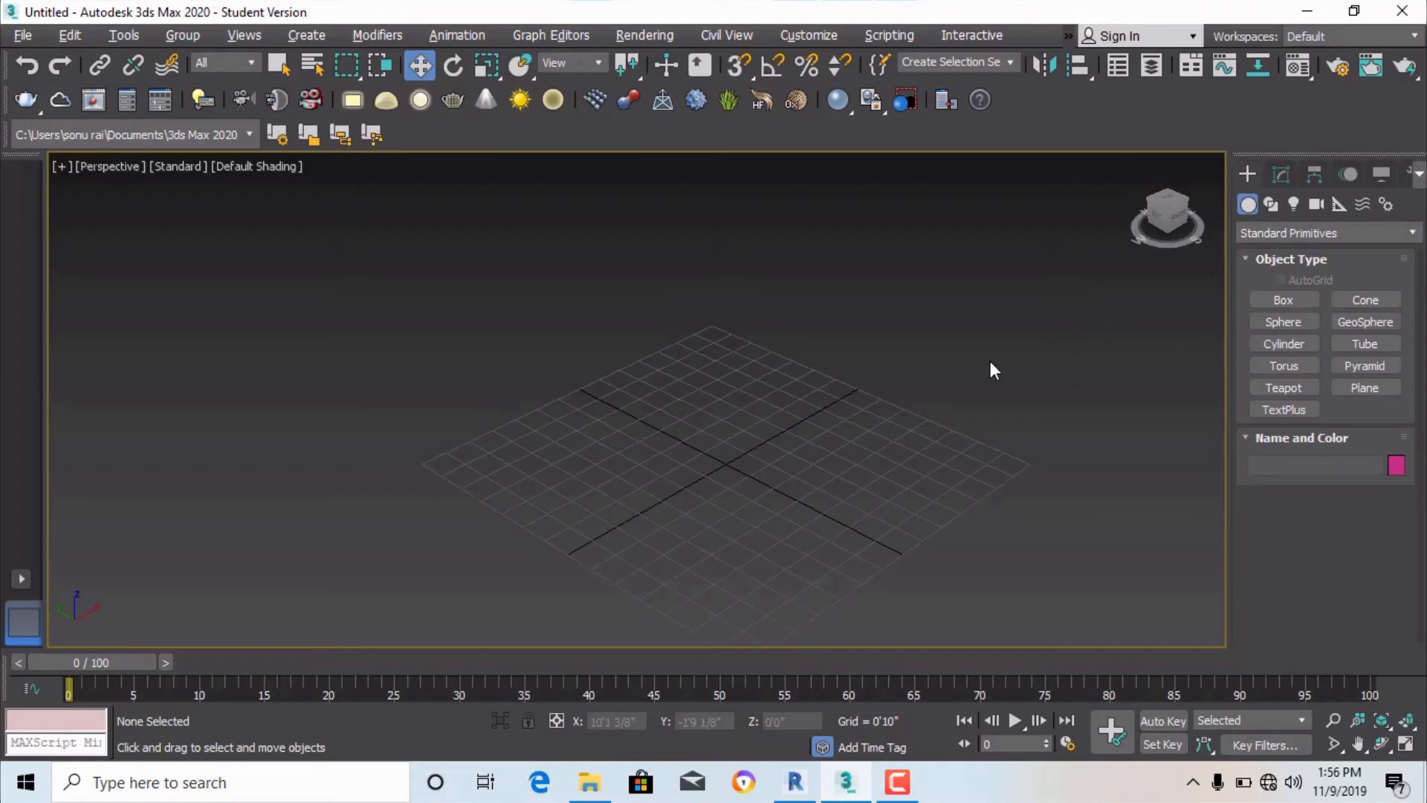
pyautogui.hotkey('alt', 'w')
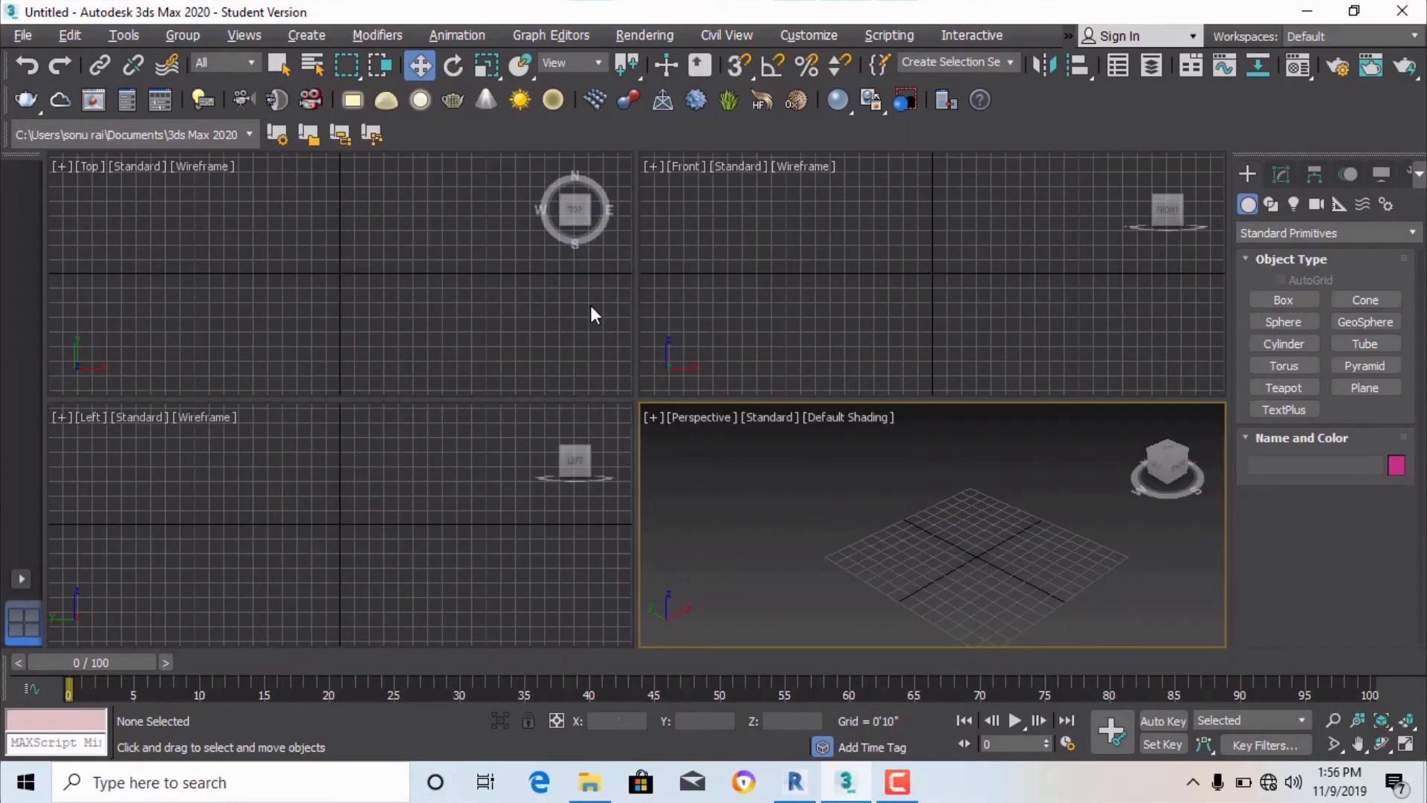
pyautogui.click(398, 293)
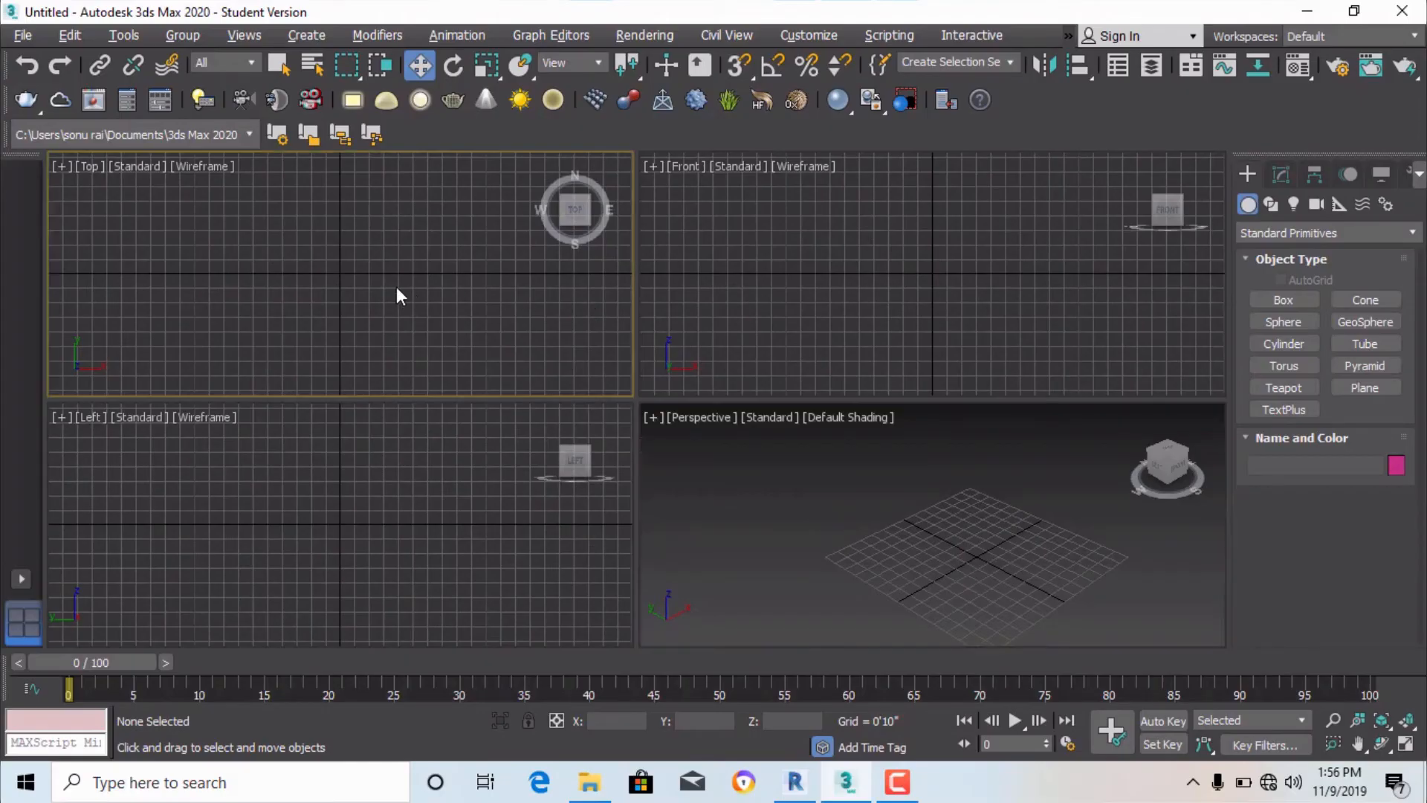
# Draw a cube in the Top viewport, centred above and to the left of the origin.
pyautogui.click(1279, 300)
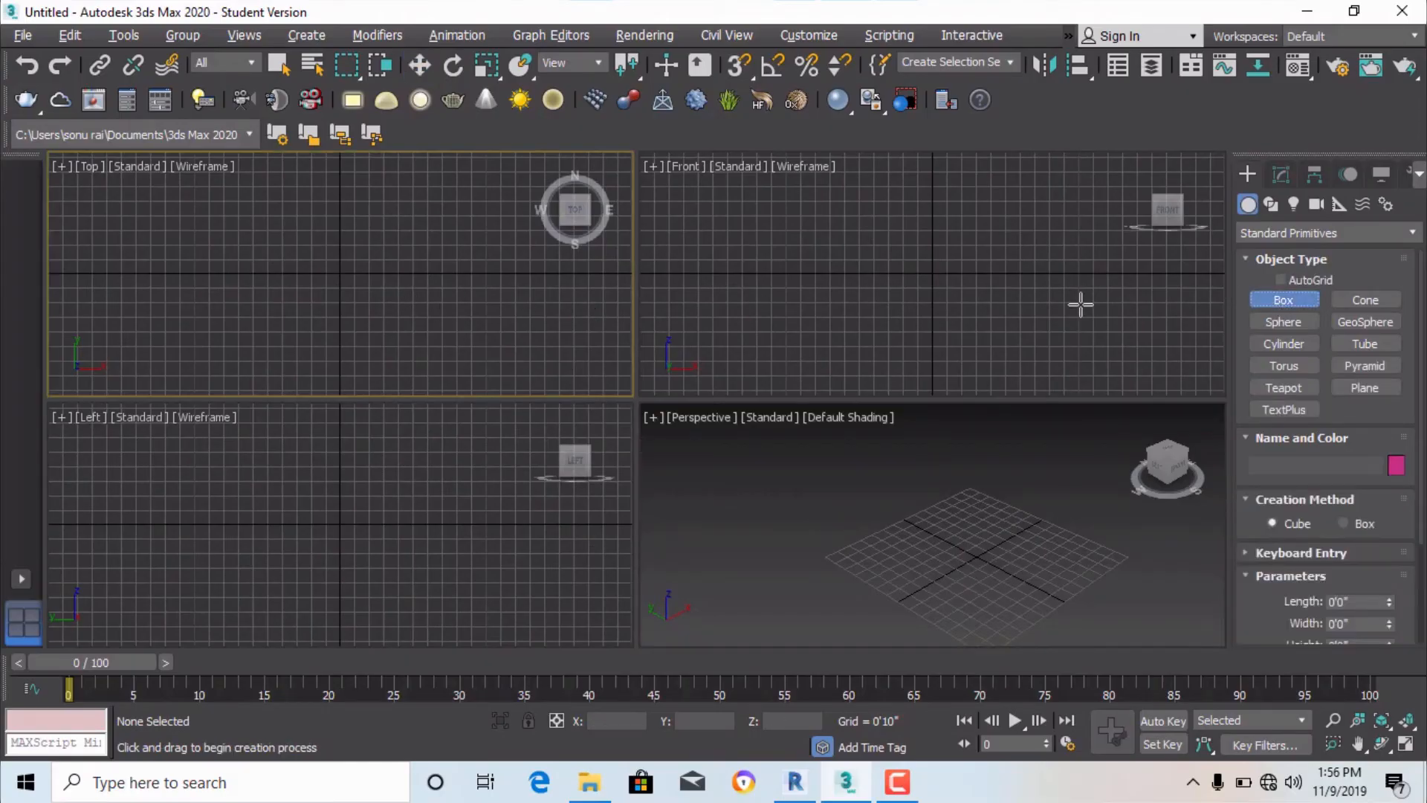
pyautogui.click(272, 242)
pyautogui.moveTo(271, 242); pyautogui.dragTo(307, 294)
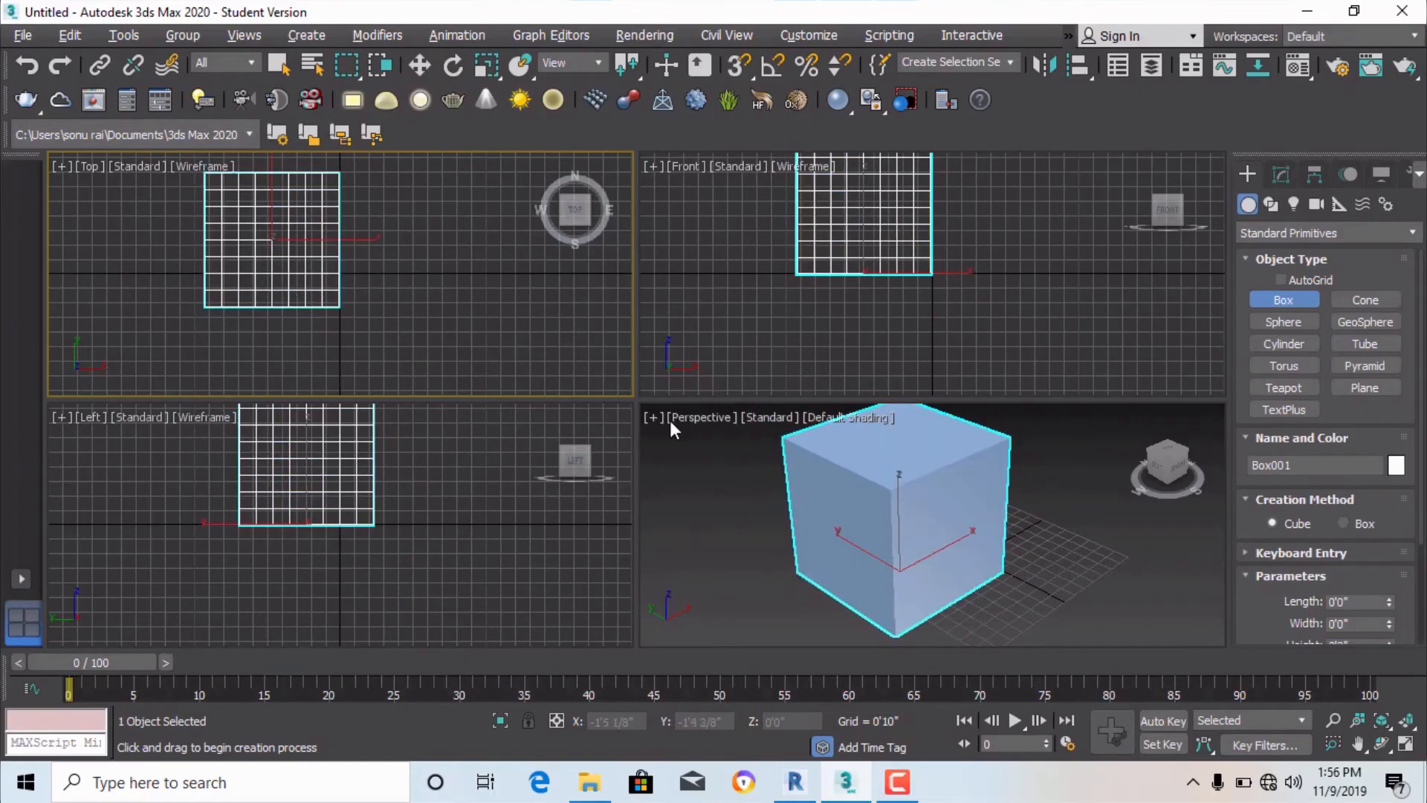
# Draw a box about 3'6" long, 4'11" wide and 4'0" high beside the cube in the Top viewport, using the Box creation method.
pyautogui.click(1342, 522)
pyautogui.moveTo(441, 251); pyautogui.dragTo(530, 314)
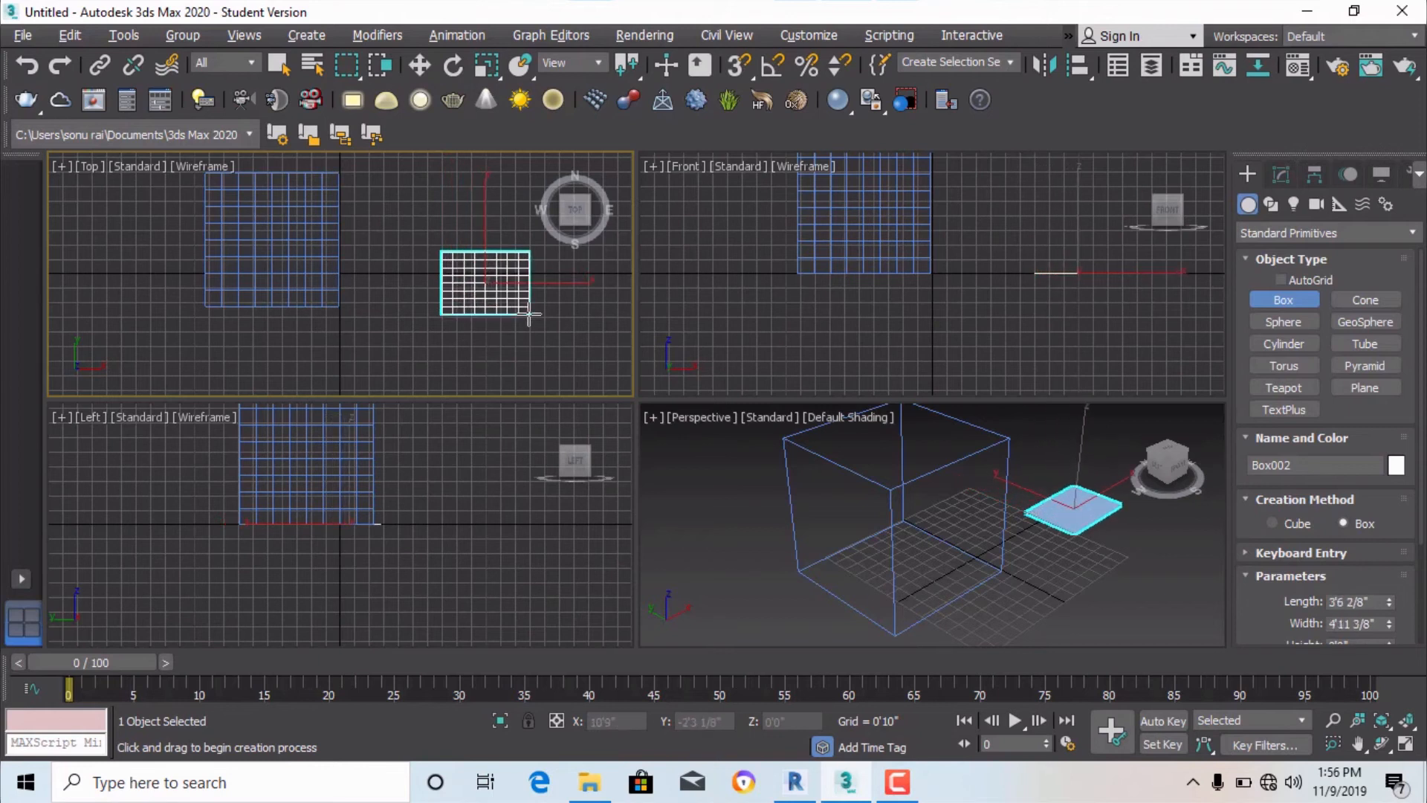
pyautogui.click(522, 244)
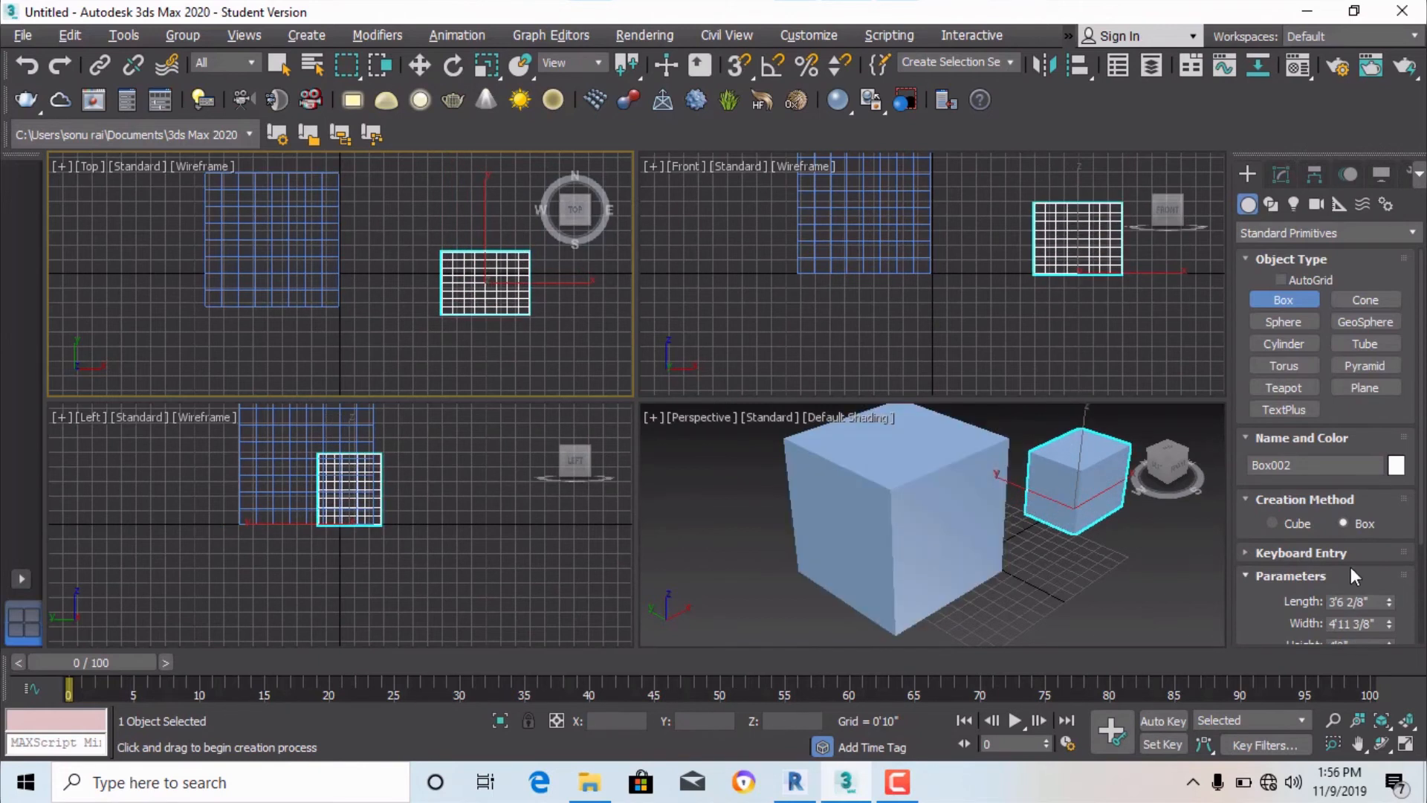
# Set the new box's length, width and height segments to 1 each.
pyautogui.scroll(-1, 1350, 566)
pyautogui.scroll(-2, 1420, 587)
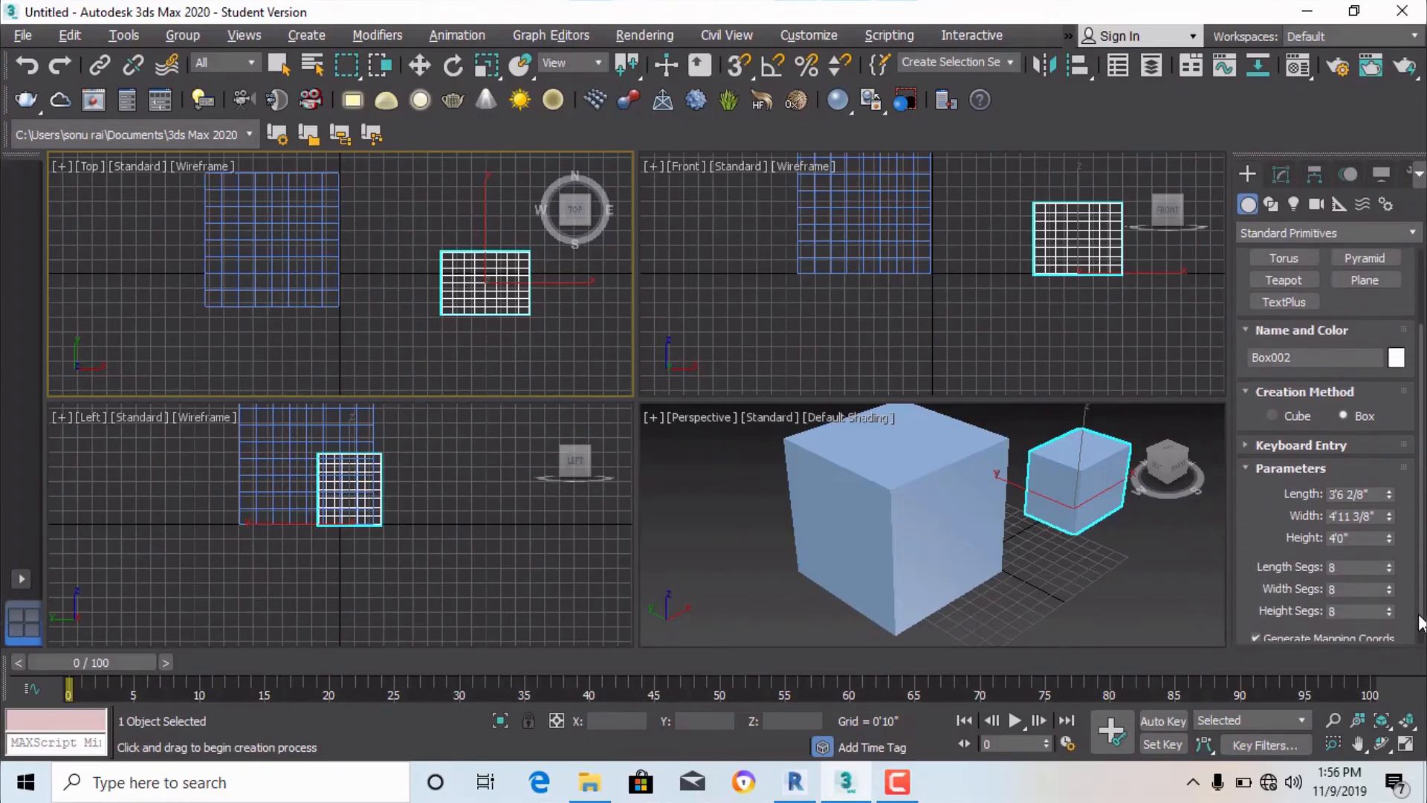
pyautogui.scroll(-1, 1421, 623)
pyautogui.click(1356, 541)
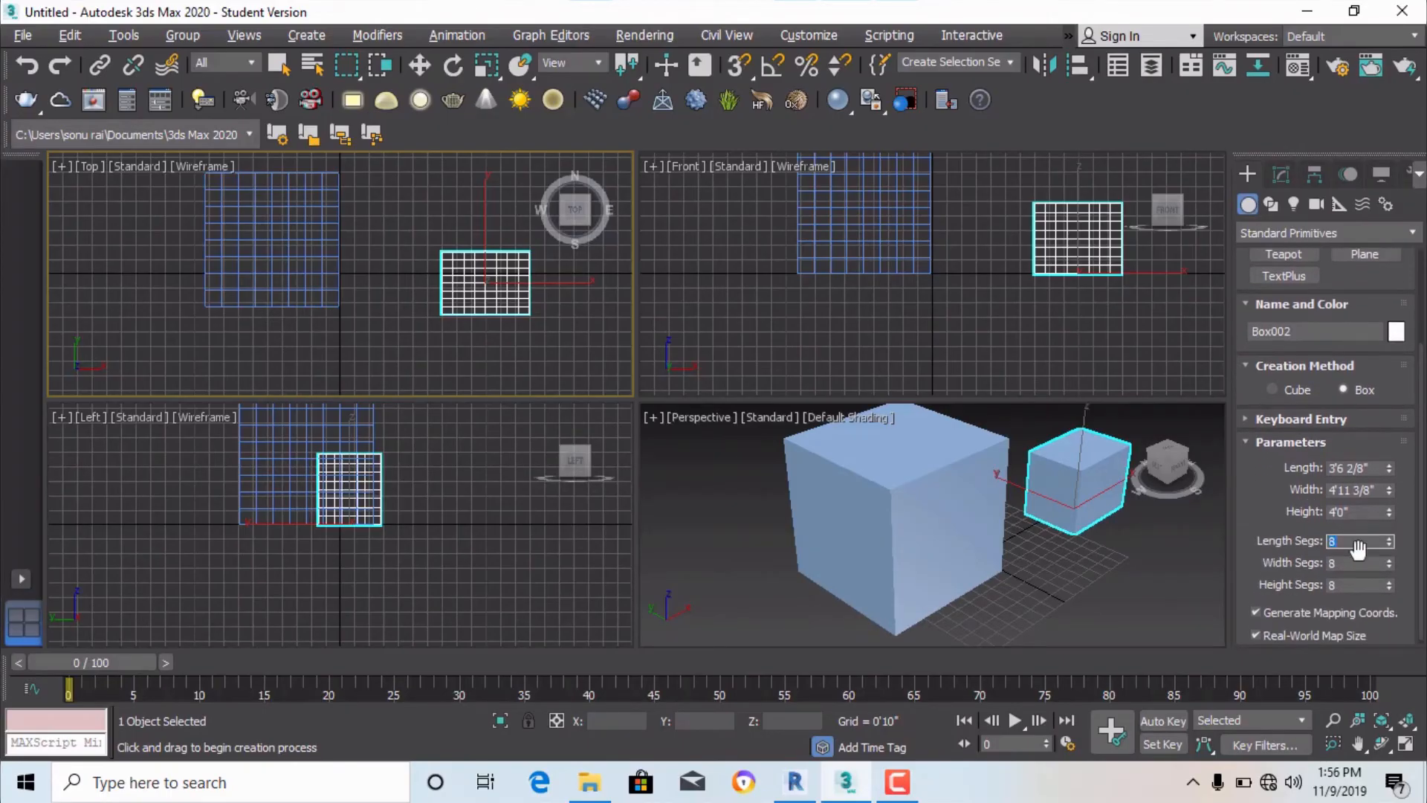
pyautogui.write('1')
pyautogui.press('Tab')
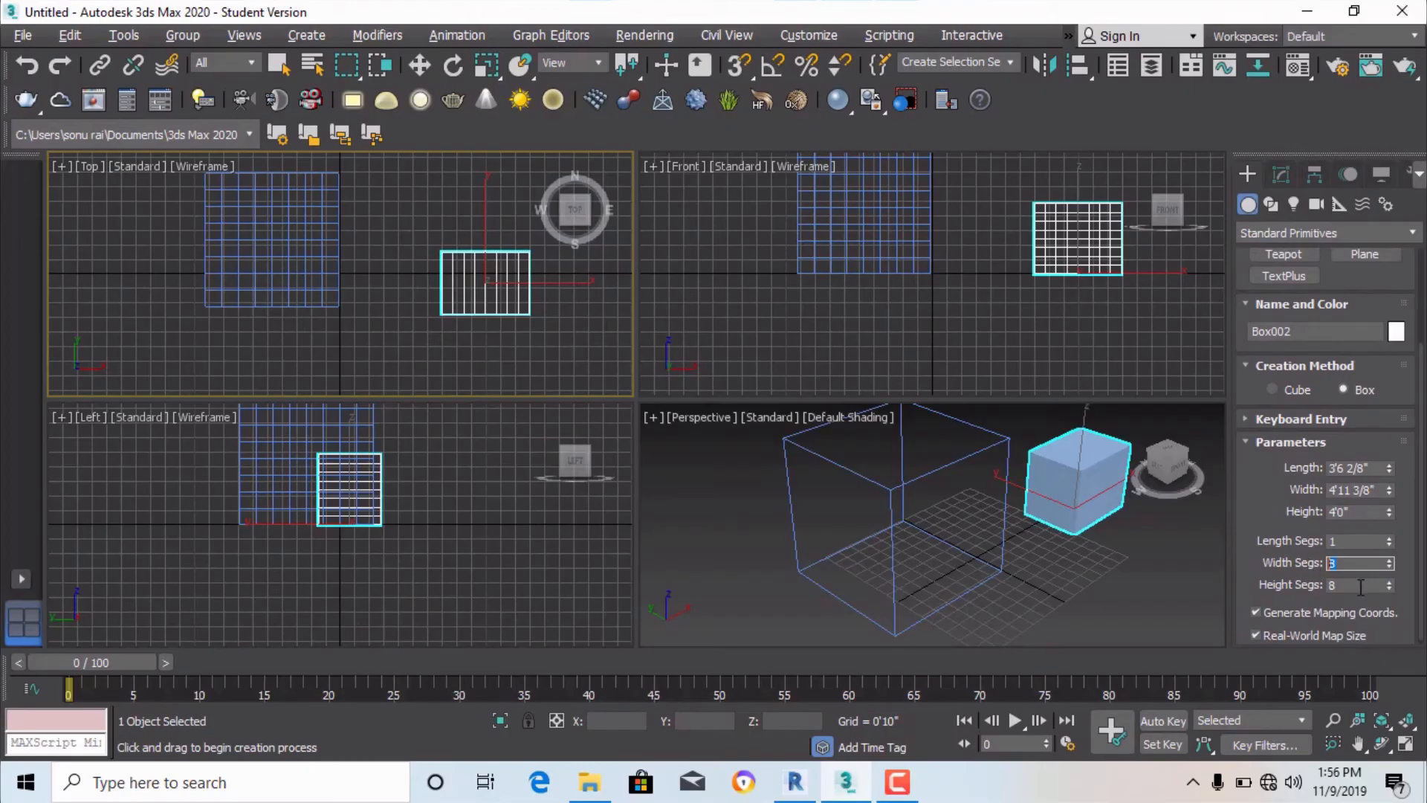
pyautogui.write('1')
pyautogui.press('Tab')
pyautogui.write('1')
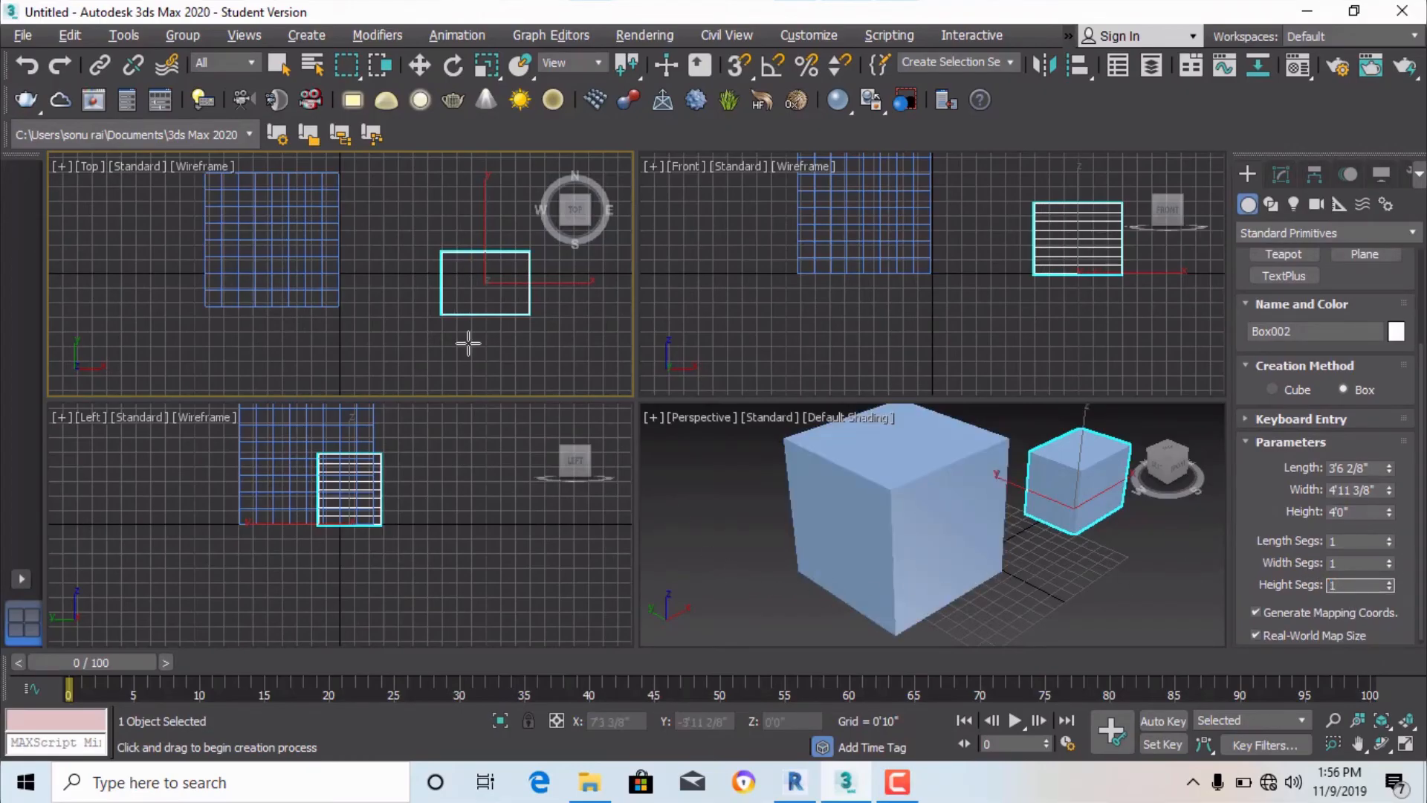
pyautogui.press('Return')
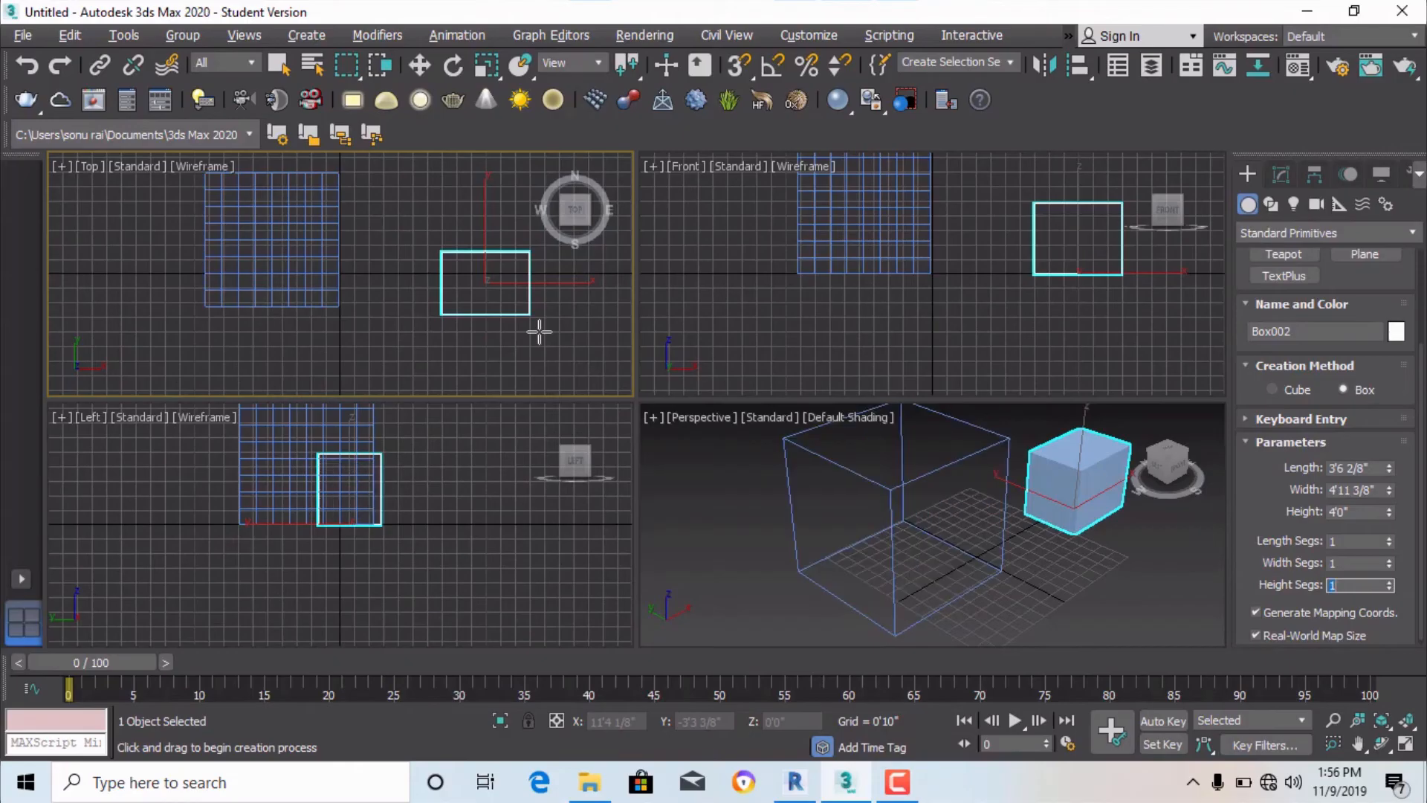
# Compare the cube and box in the perspective view and examine the Keyboard Entry position and size fields, then leave box creation.
pyautogui.click(545, 345)
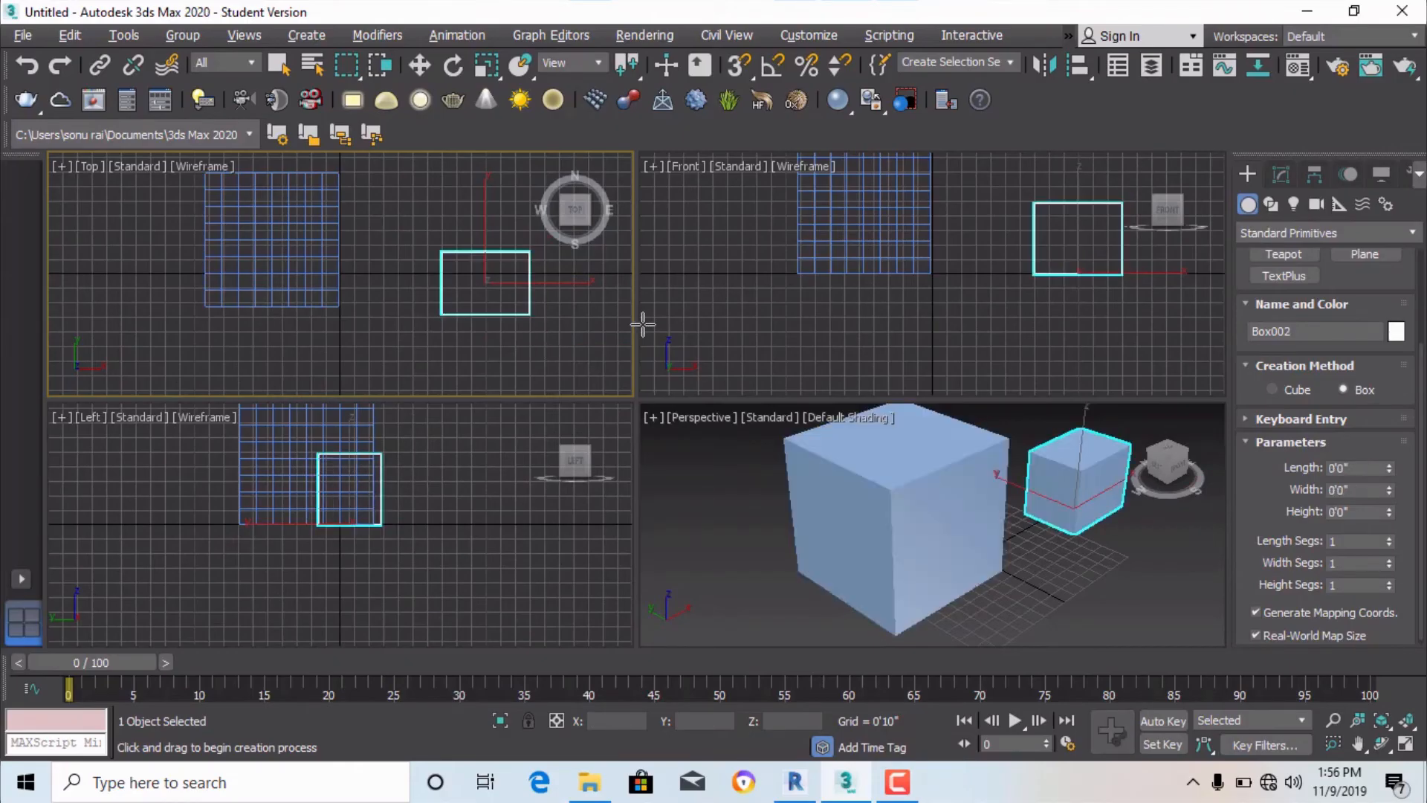
pyautogui.scroll(-3, 780, 469)
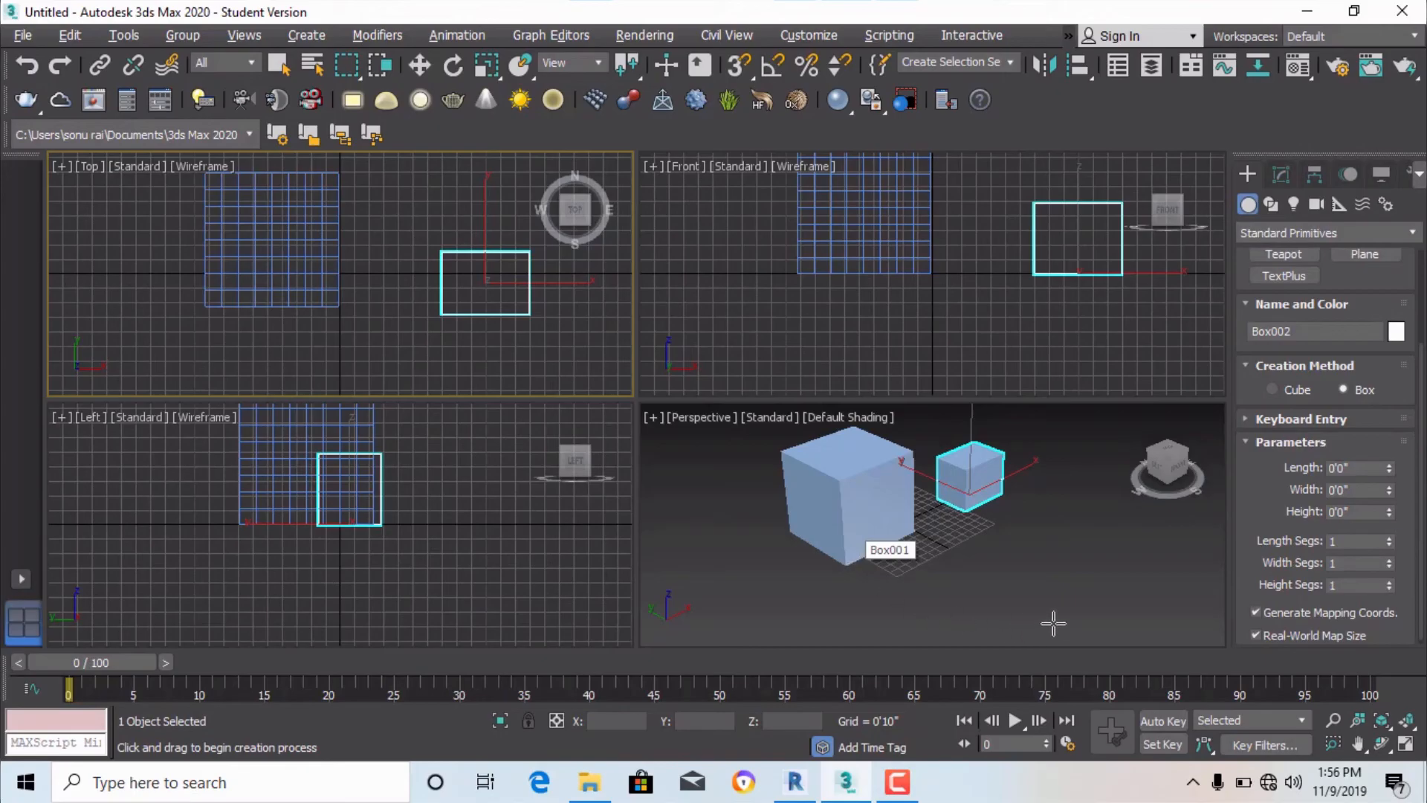
pyautogui.click(1035, 550)
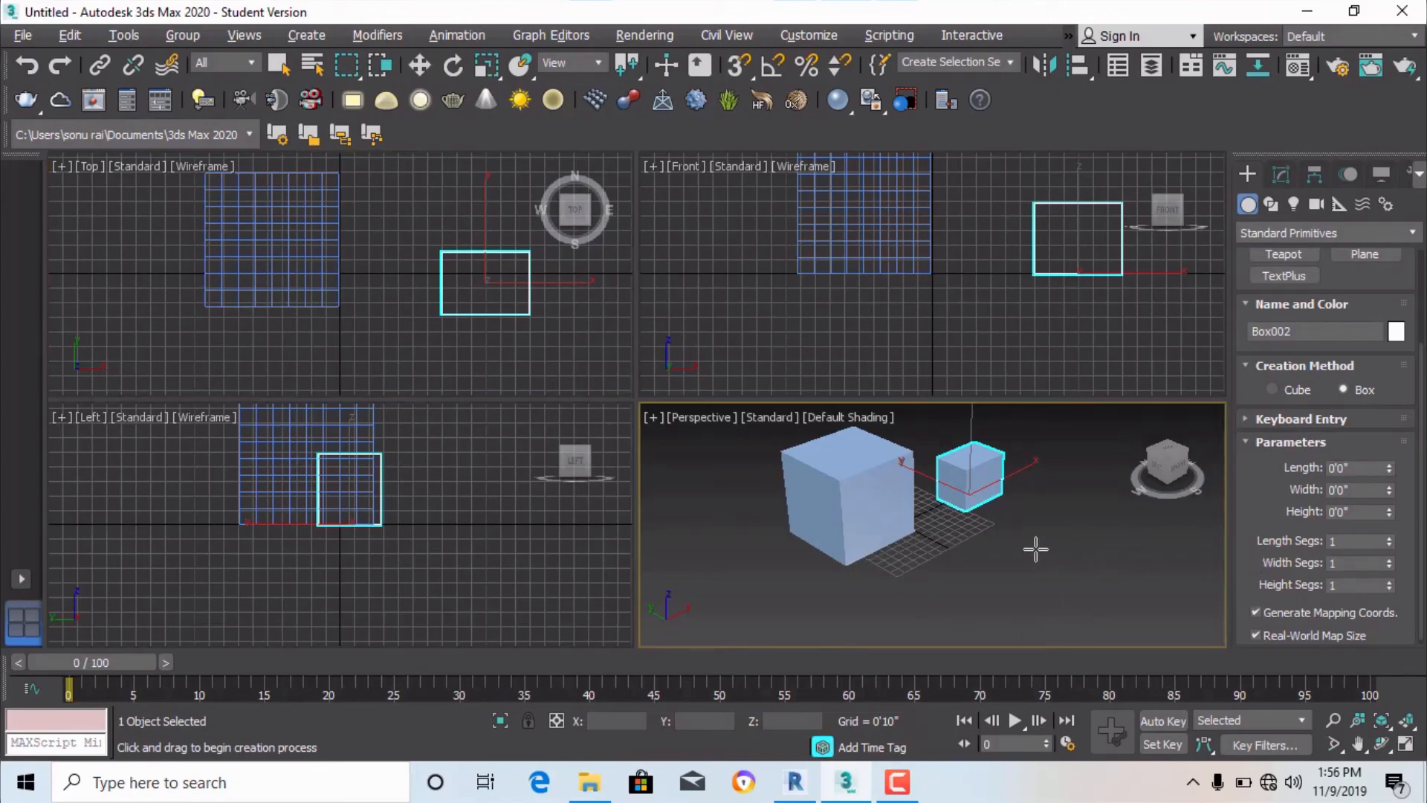
pyautogui.scroll(1, 1306, 509)
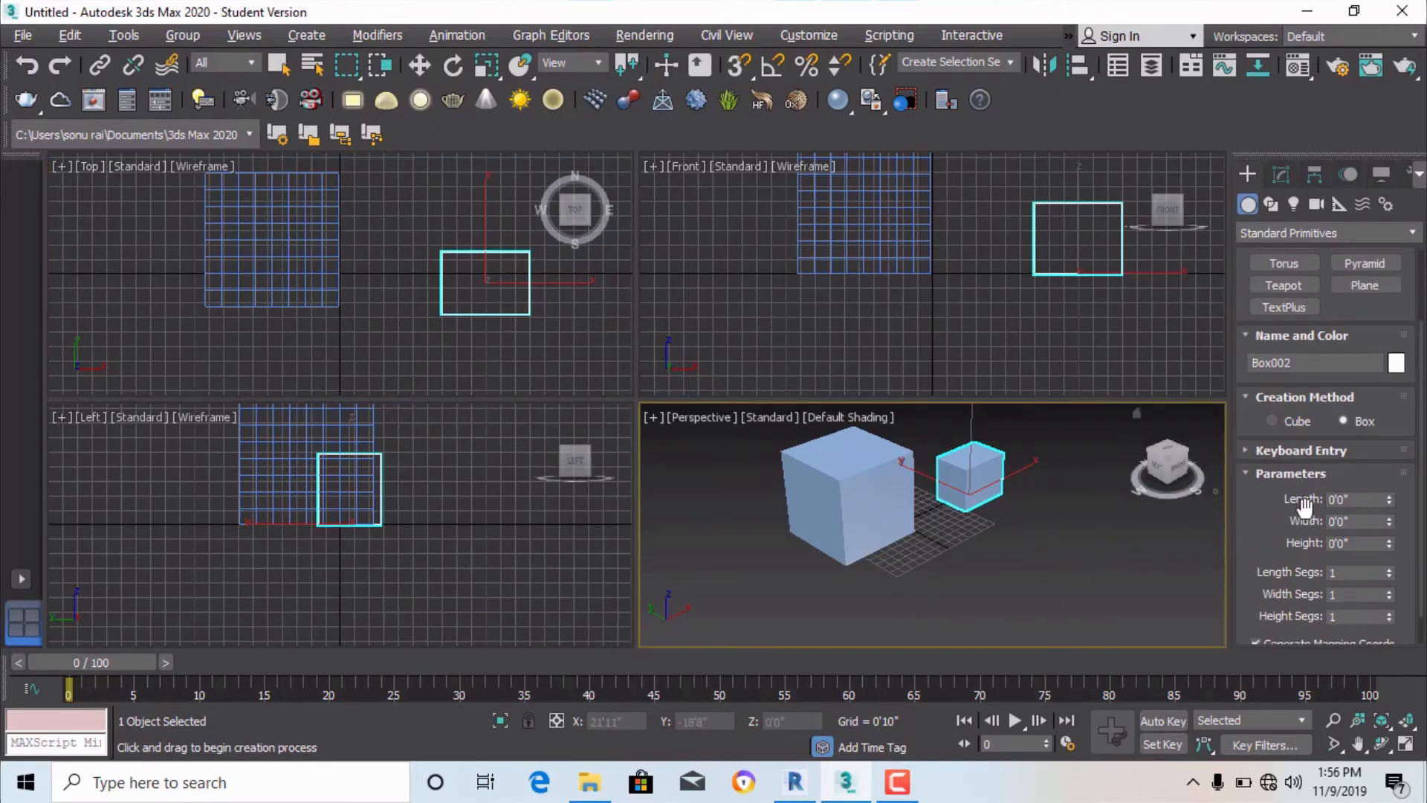
pyautogui.scroll(1, 1306, 508)
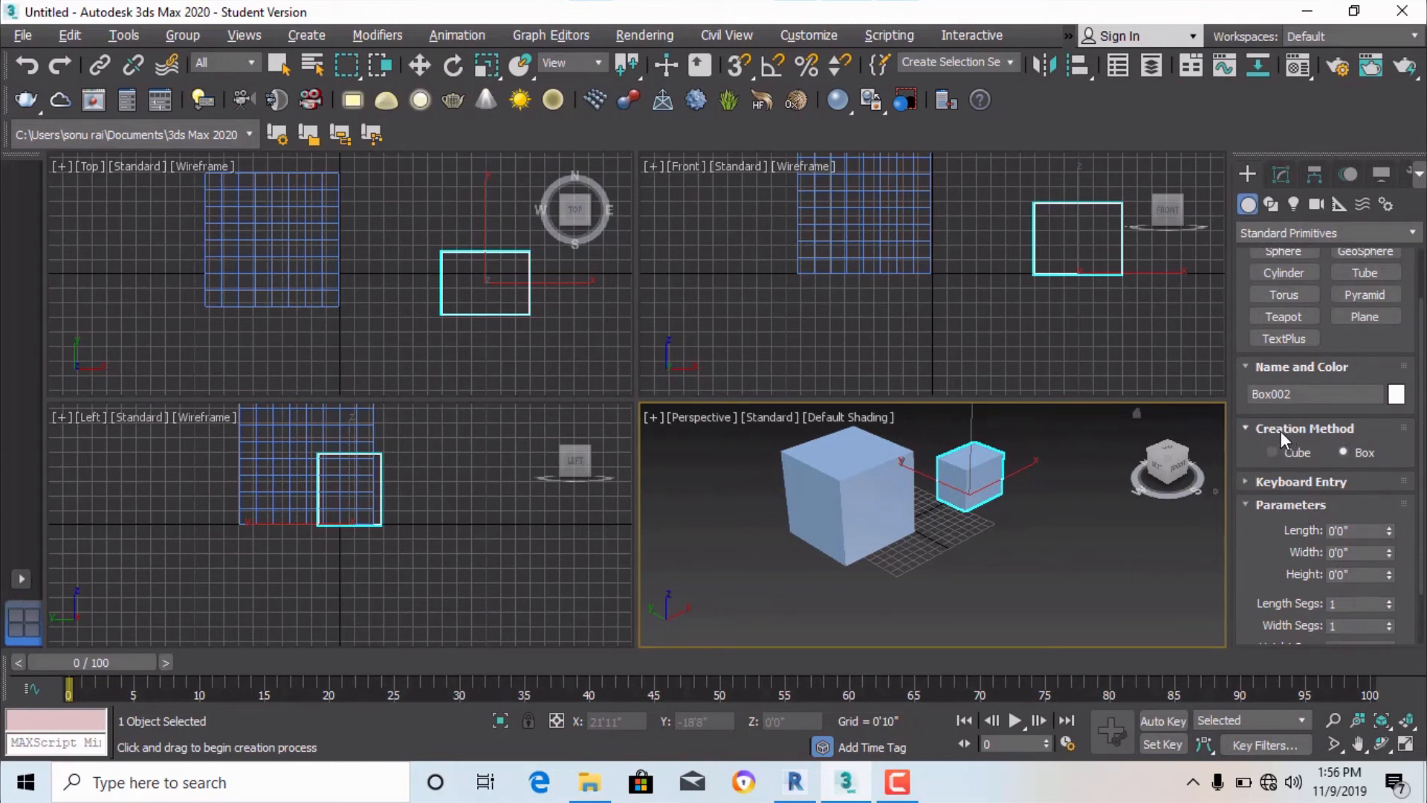
pyautogui.click(1246, 481)
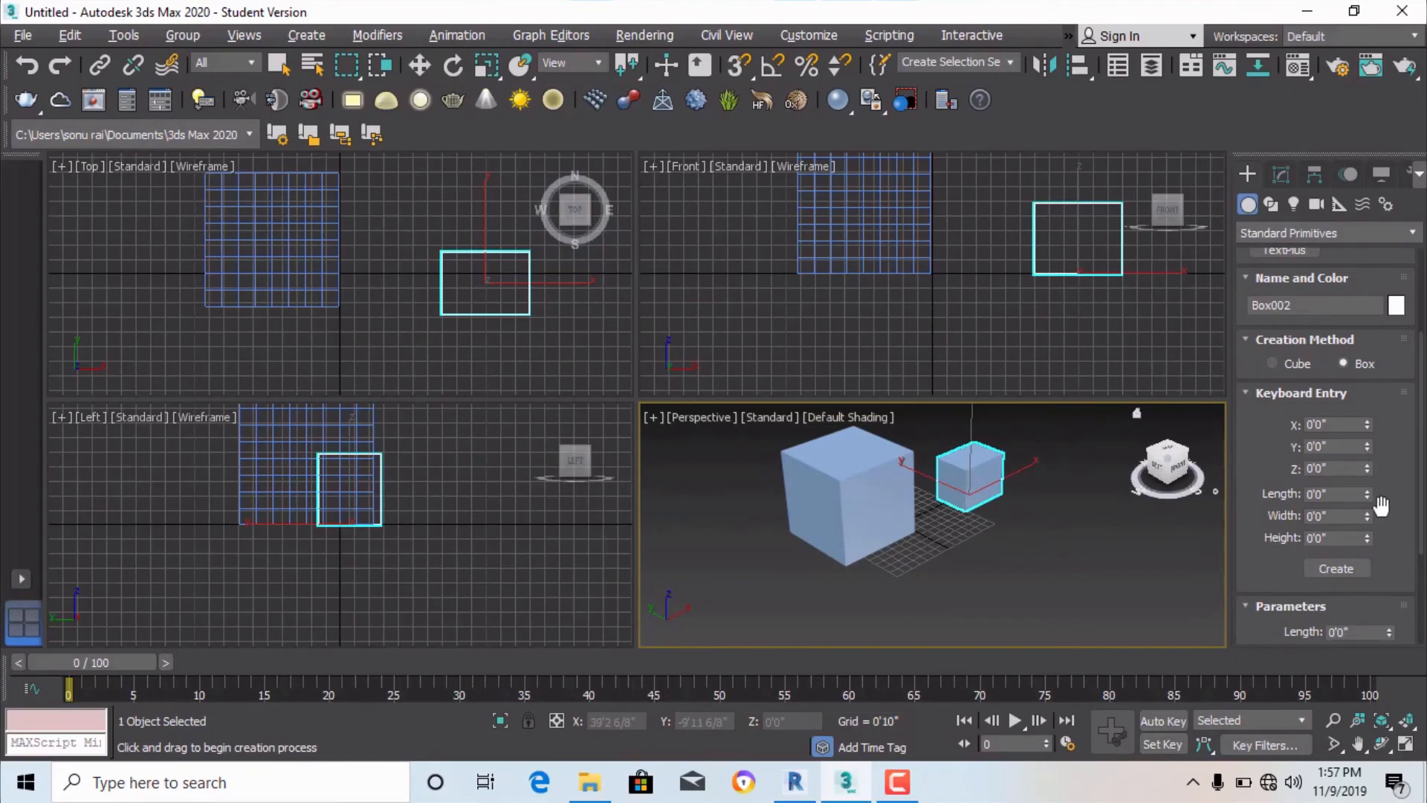
pyautogui.click(1339, 494)
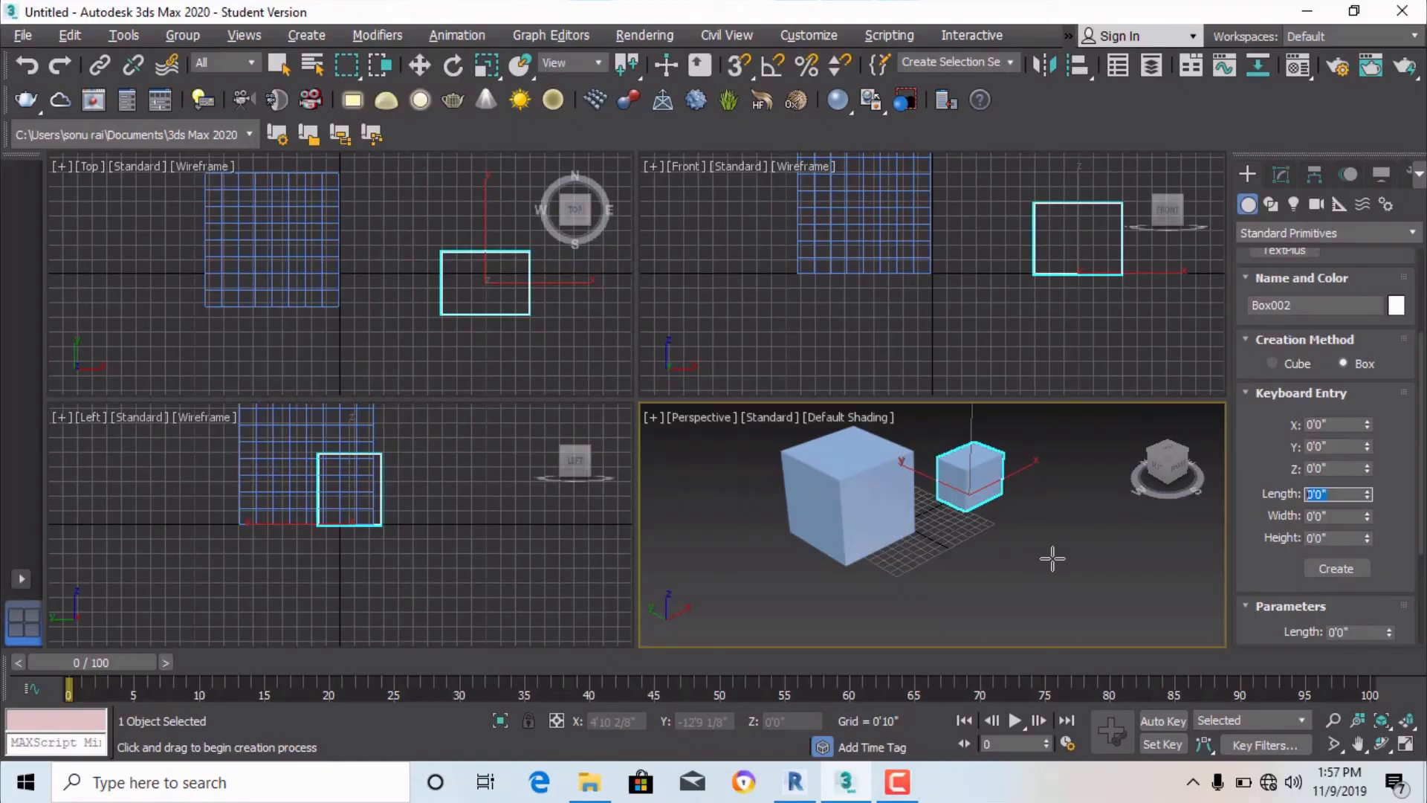
pyautogui.press('w')
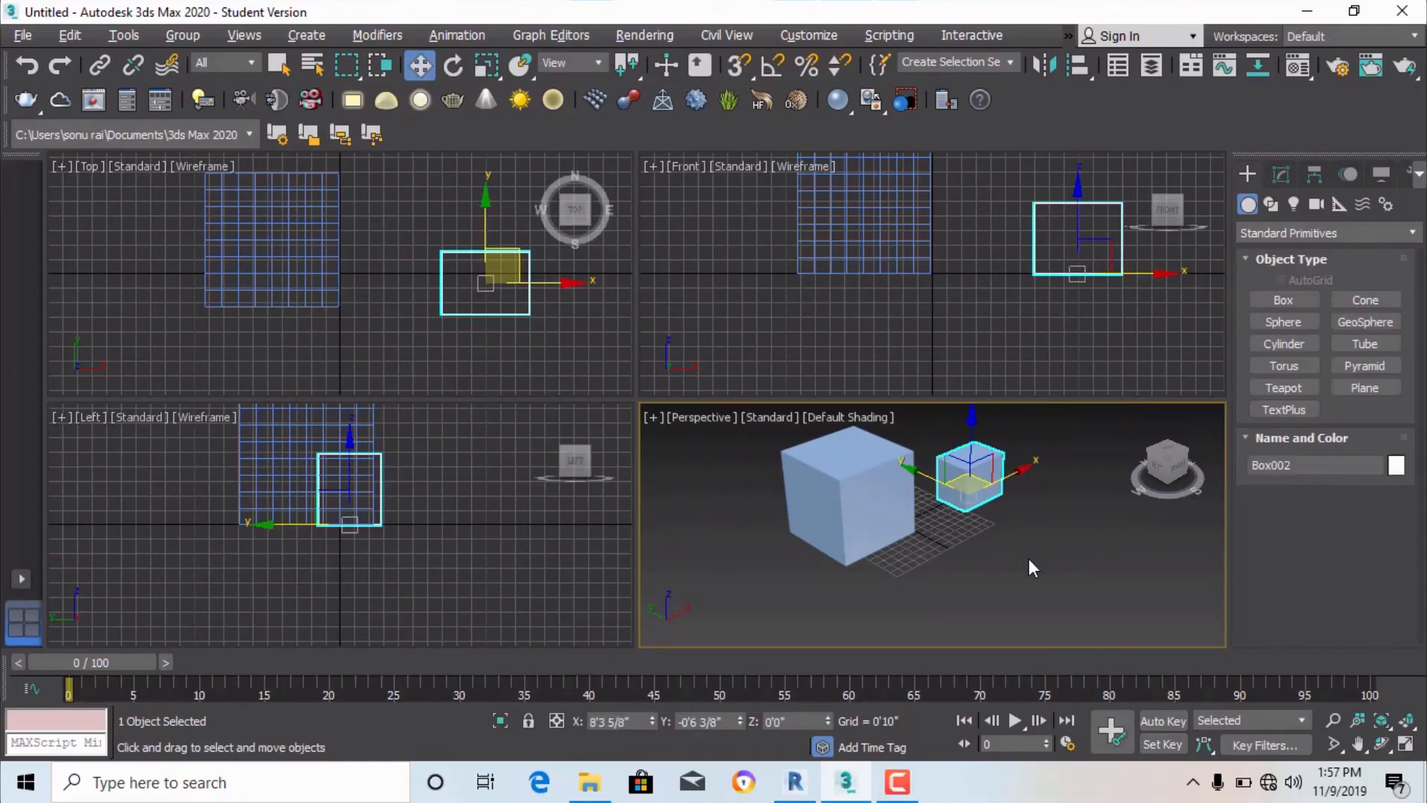
# Create a box 5'0" long, 3'0" wide and 6'0" high at the origin in the maximized Perspective view, using Keyboard Entry.
pyautogui.hotkey('alt', 'w')
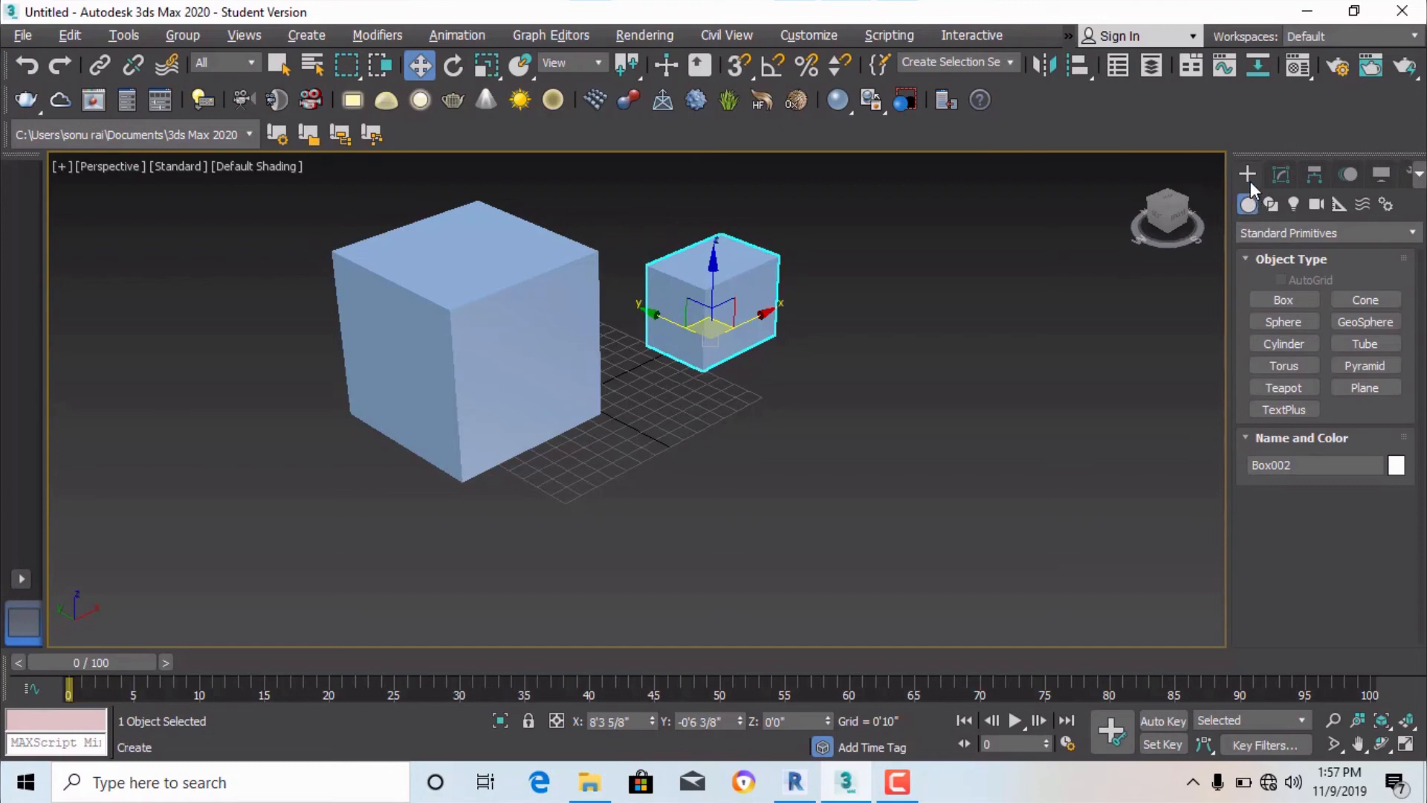
pyautogui.click(1283, 301)
pyautogui.scroll(-1, 1303, 556)
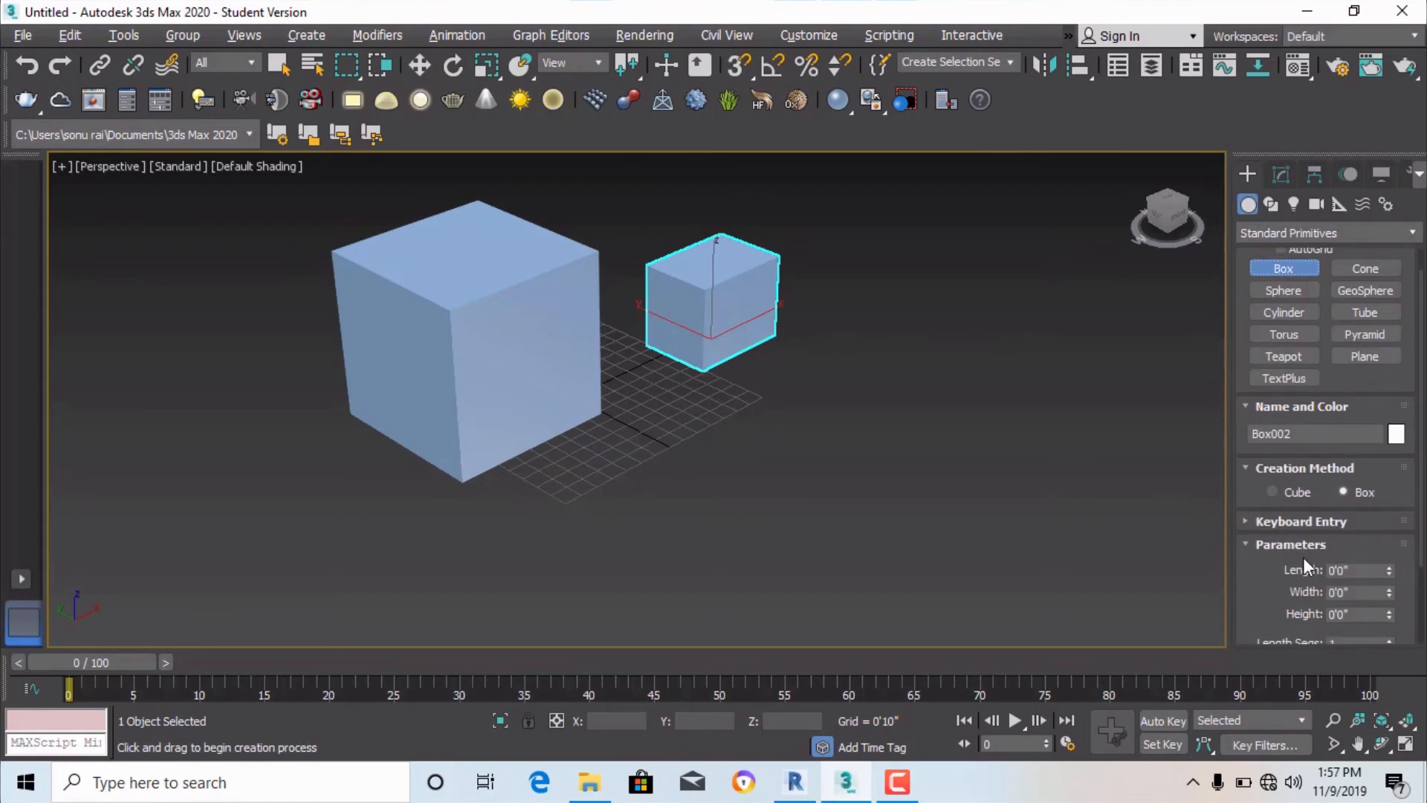
pyautogui.click(1330, 570)
pyautogui.click(1245, 520)
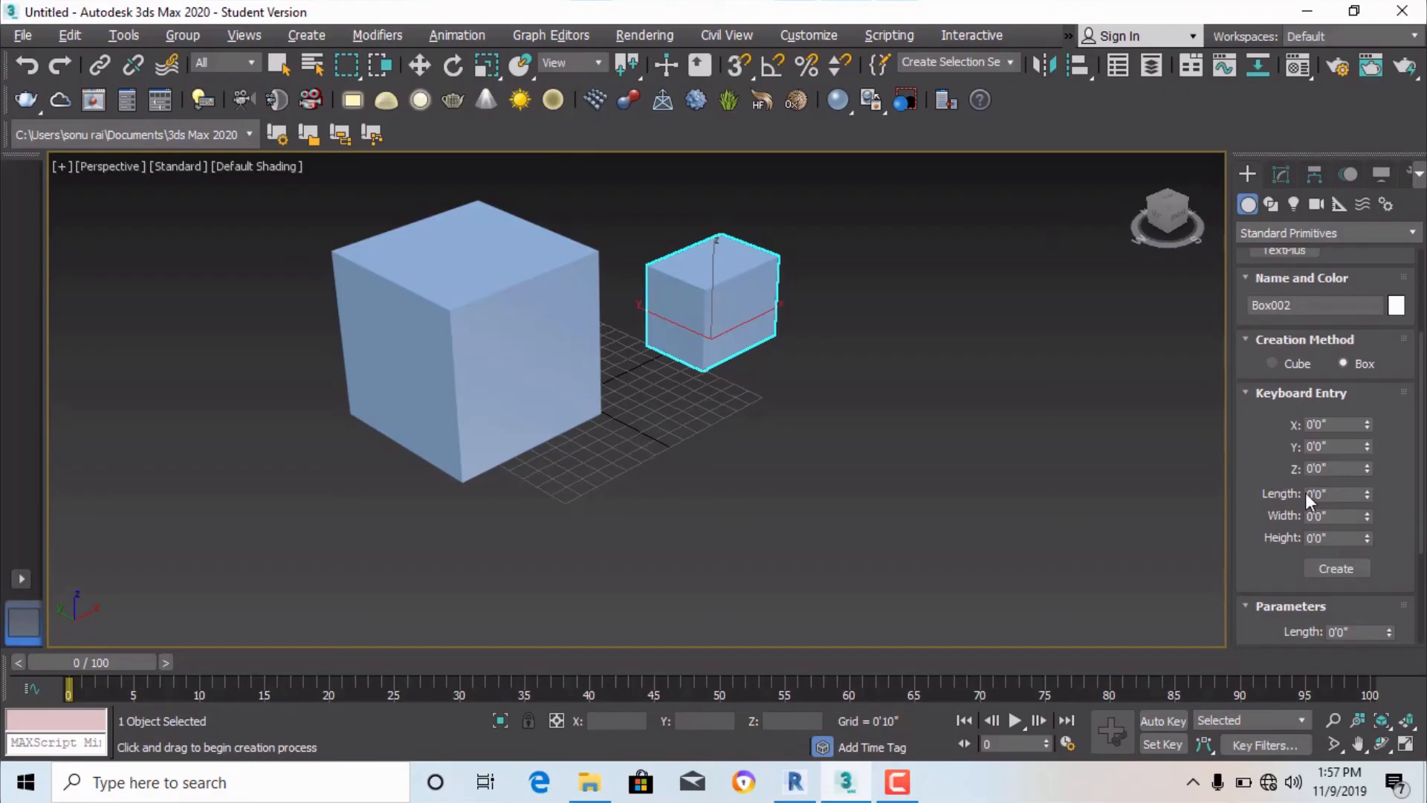
pyautogui.click(1344, 496)
pyautogui.click(1333, 514)
pyautogui.press('Return')
pyautogui.click(1307, 537)
pyautogui.click(1335, 568)
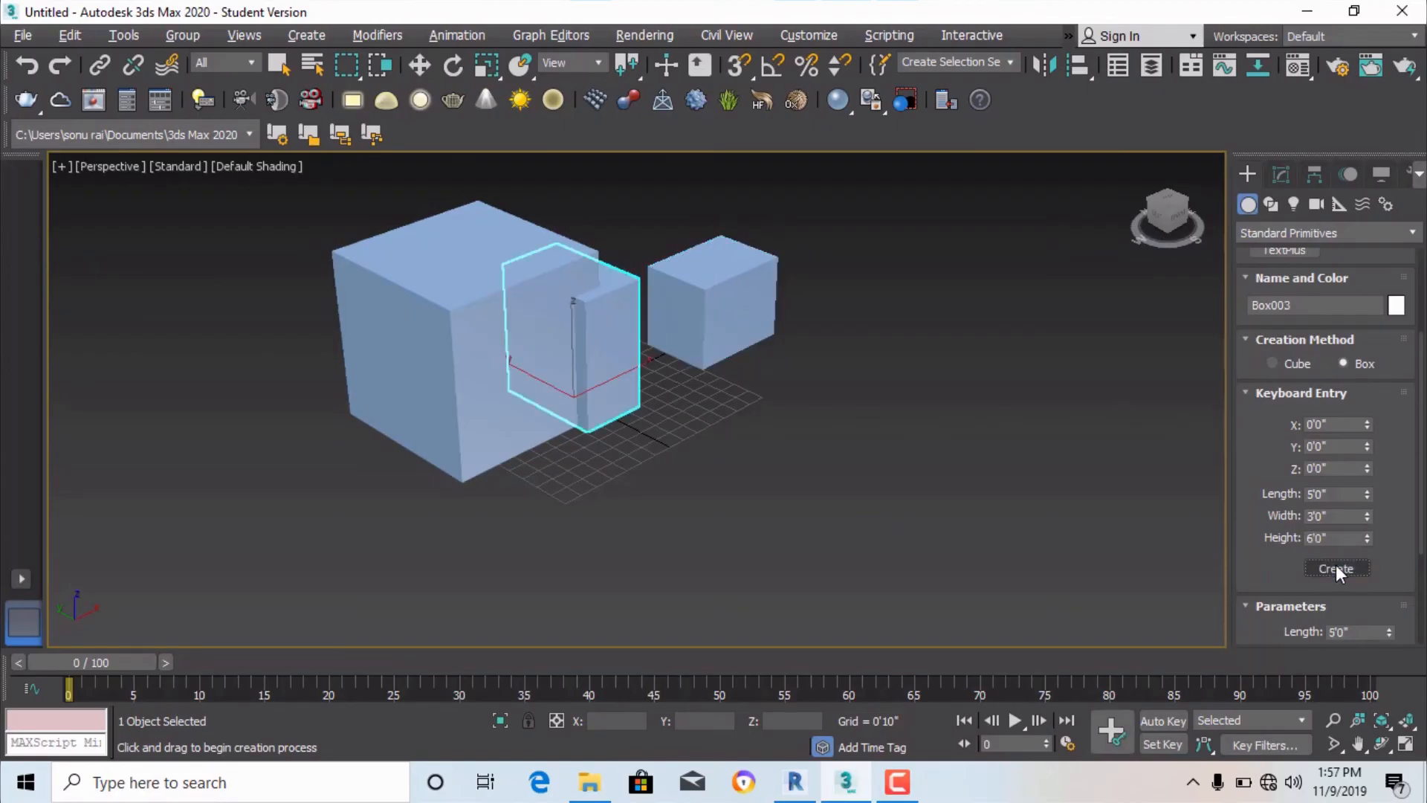
# Move the new box out in front of the cube to about Y -9'3" and set its object color to teal.
pyautogui.scroll(2, 585, 340)
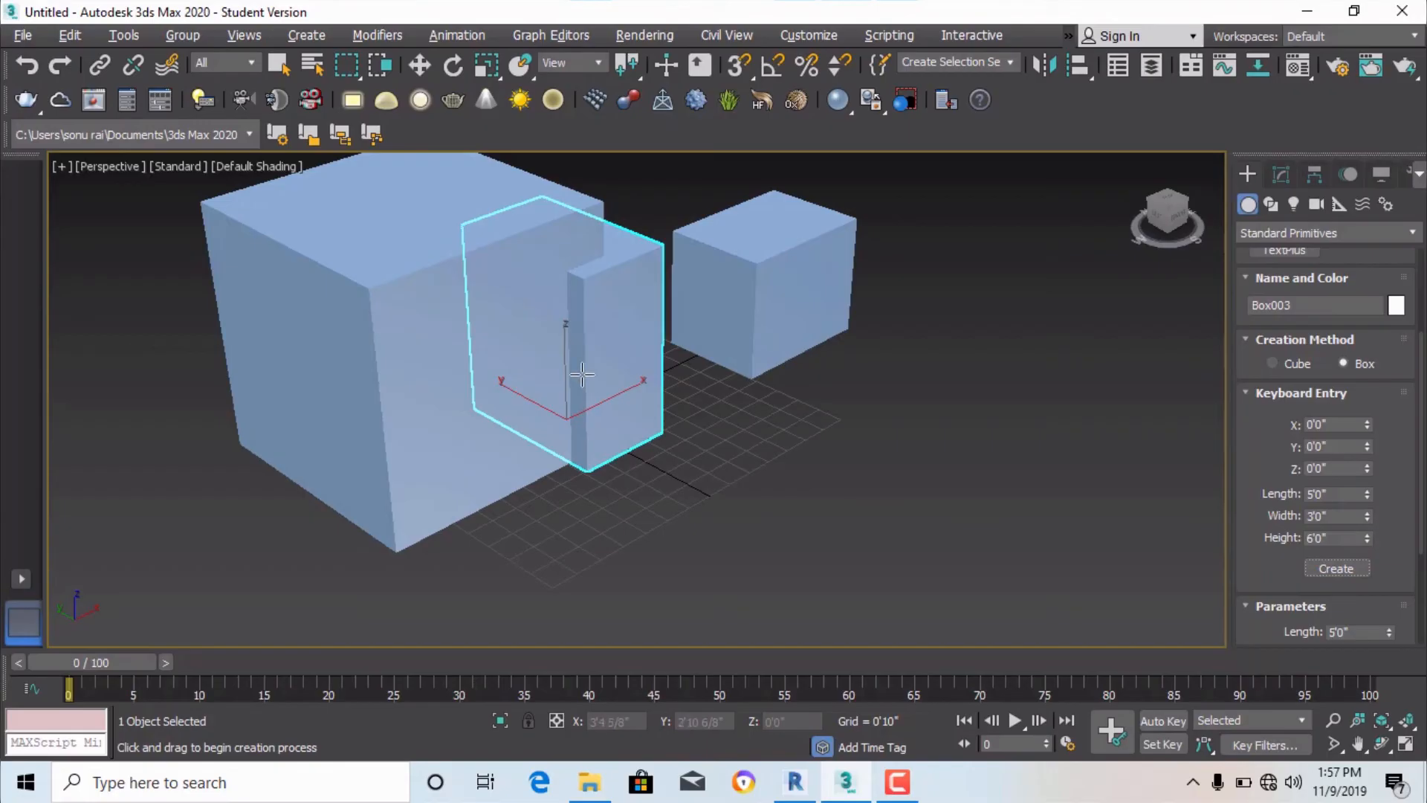
pyautogui.click(418, 66)
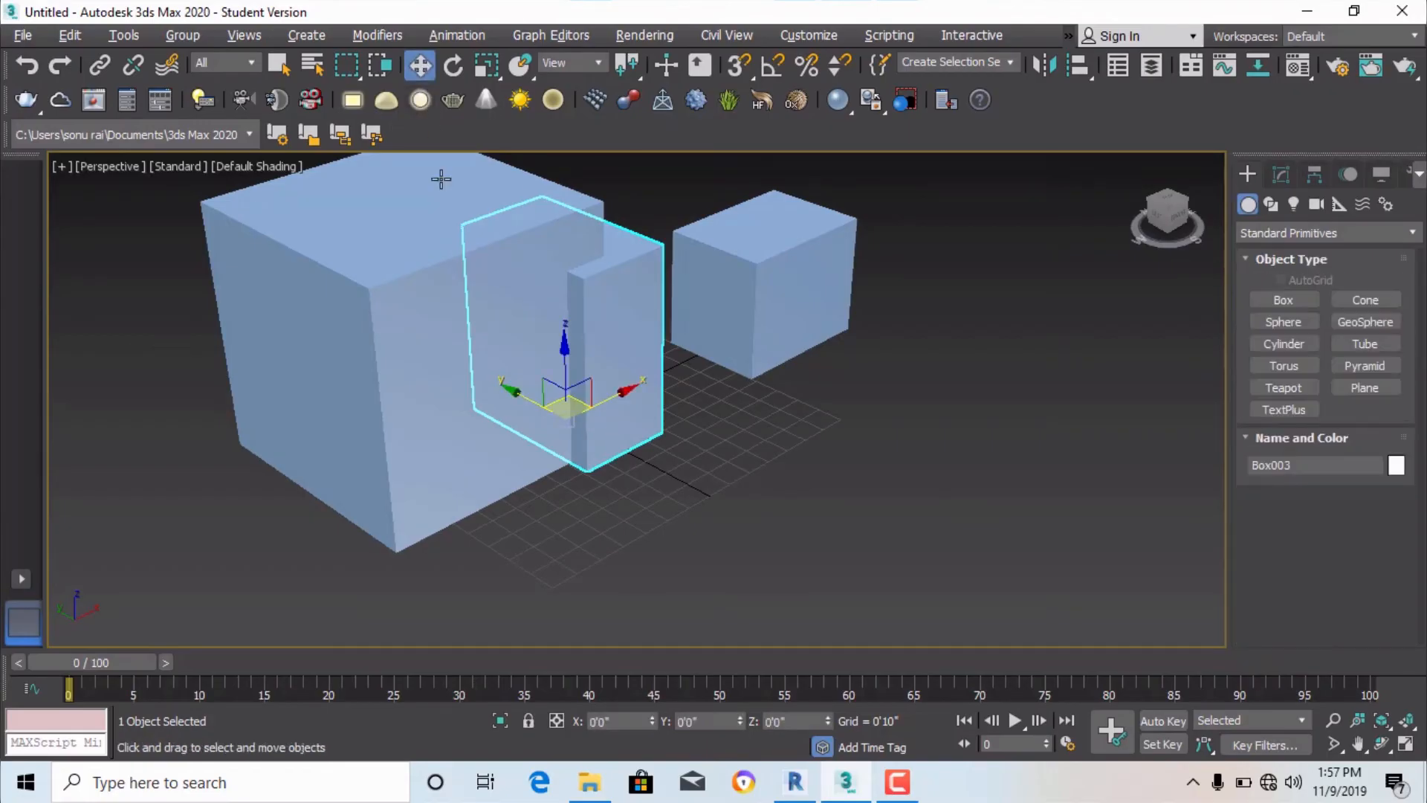
pyautogui.moveTo(535, 408); pyautogui.dragTo(774, 551)
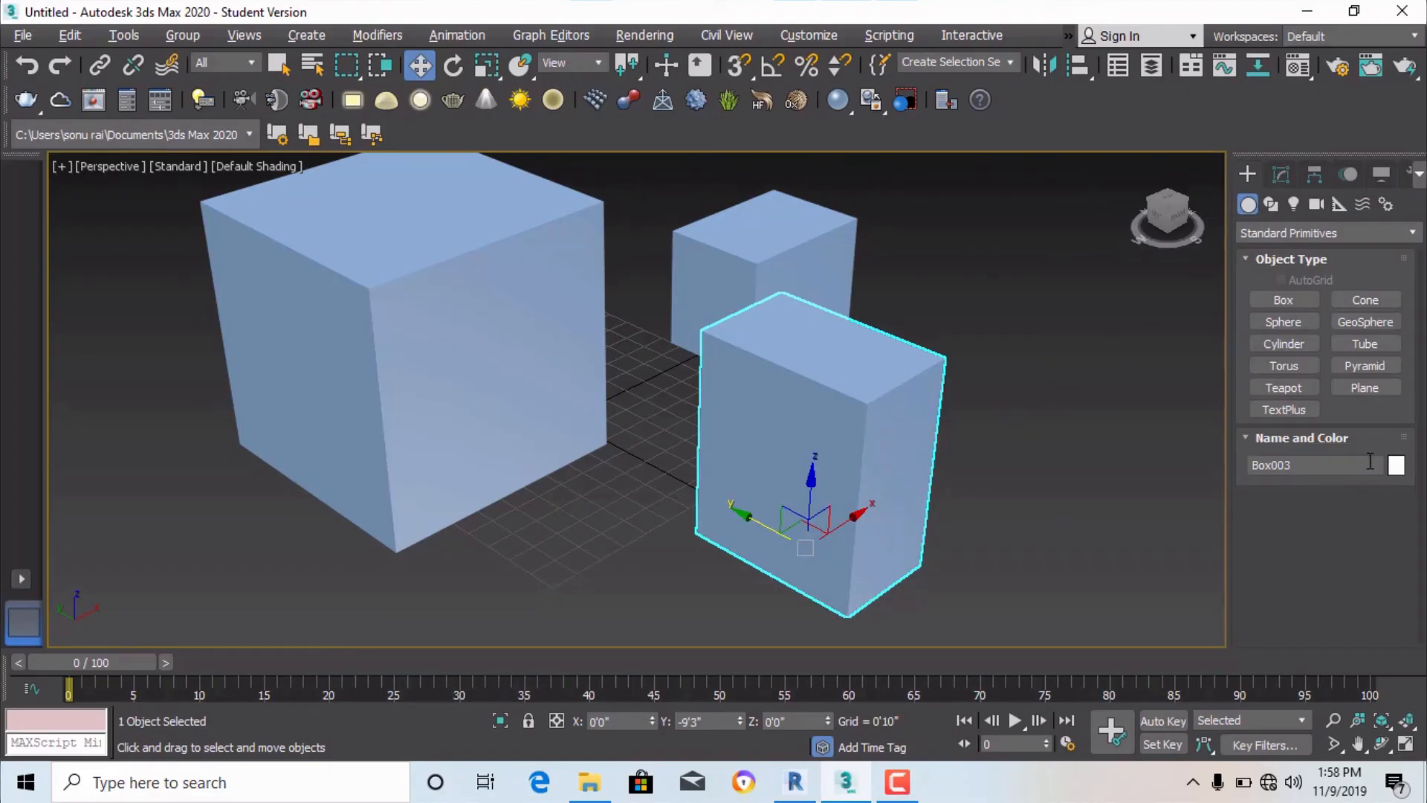
pyautogui.click(1396, 465)
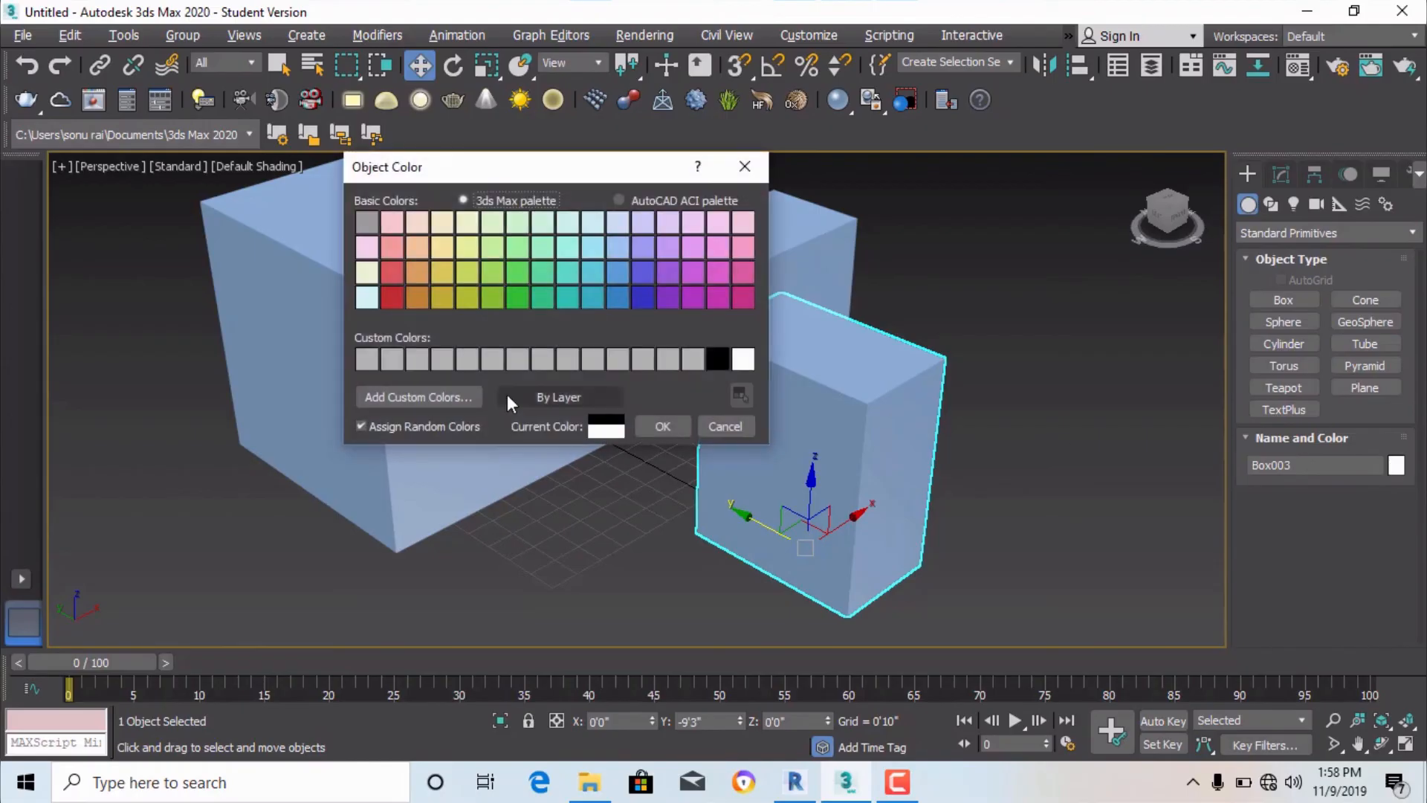
pyautogui.click(567, 298)
pyautogui.click(646, 424)
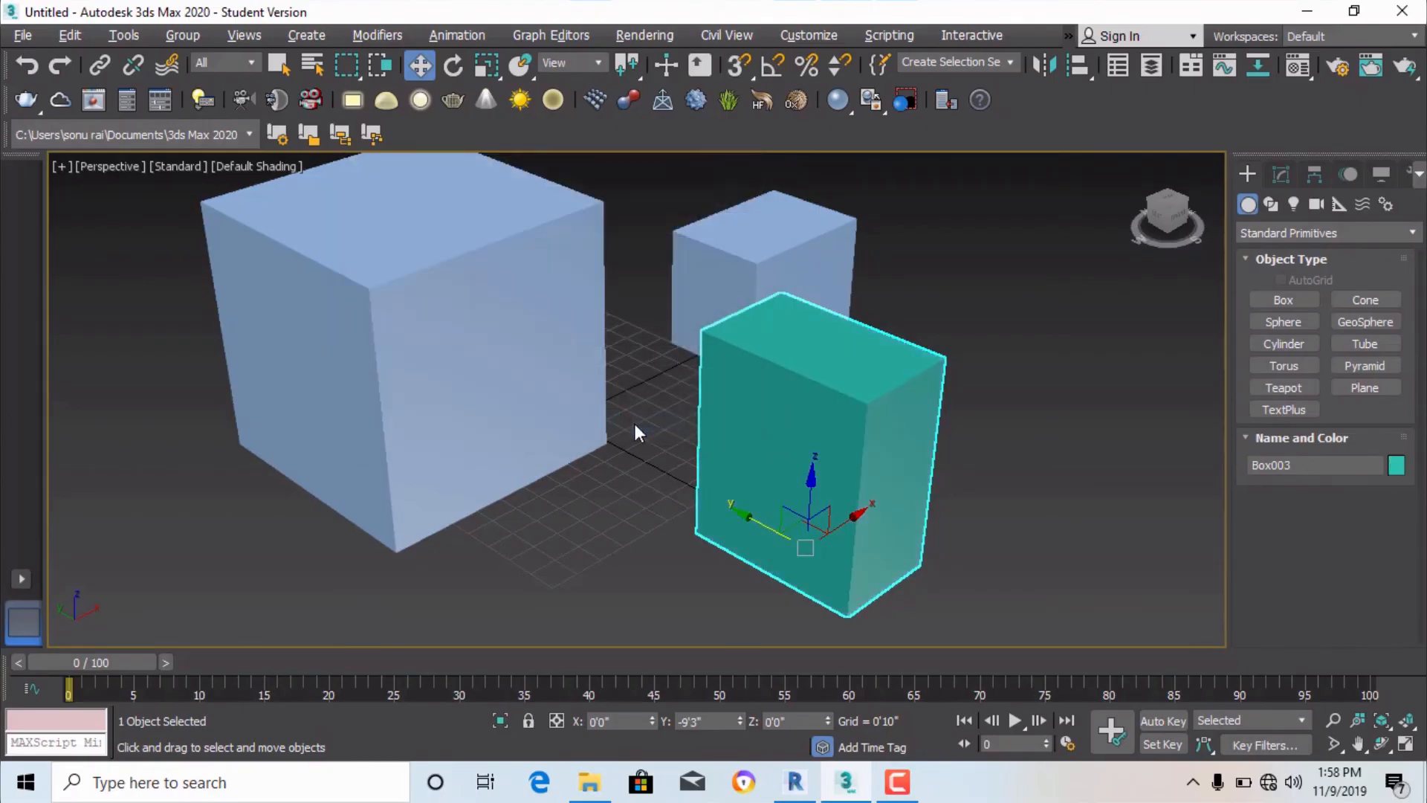
# Start box creation and review its Creation Method, Keyboard Entry and Parameters settings against the boxes in the Perspective view.
pyautogui.click(1269, 298)
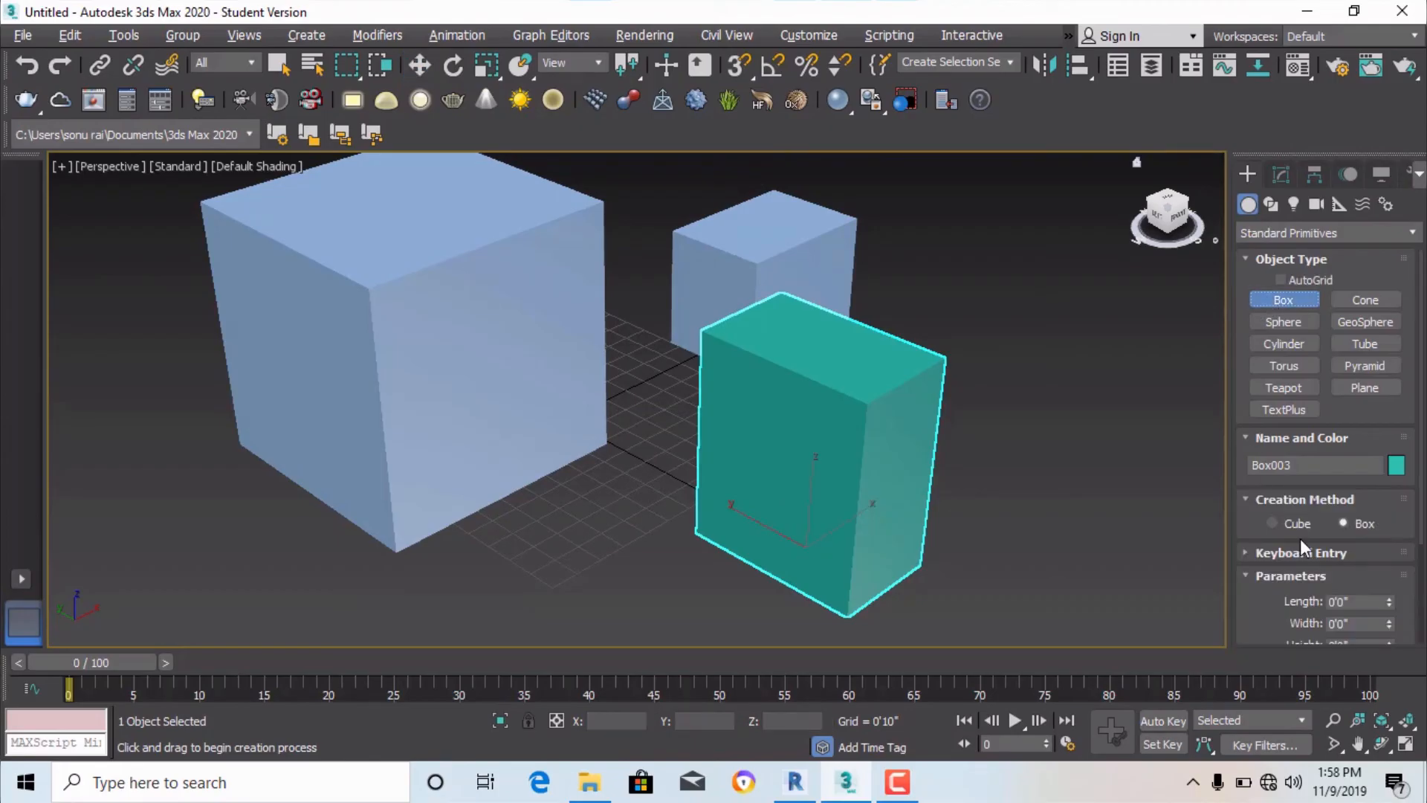
pyautogui.scroll(-3, 1300, 538)
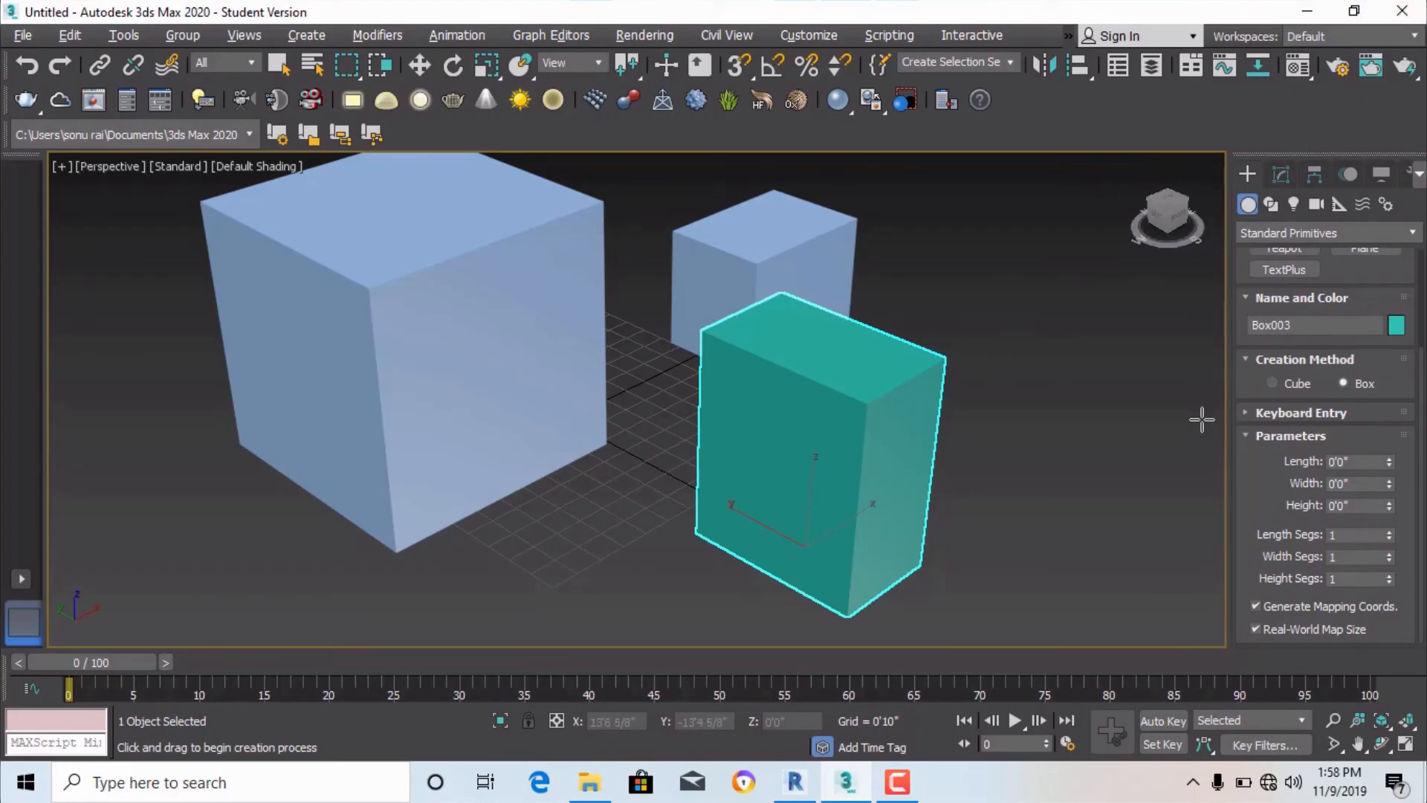
pyautogui.click(1247, 412)
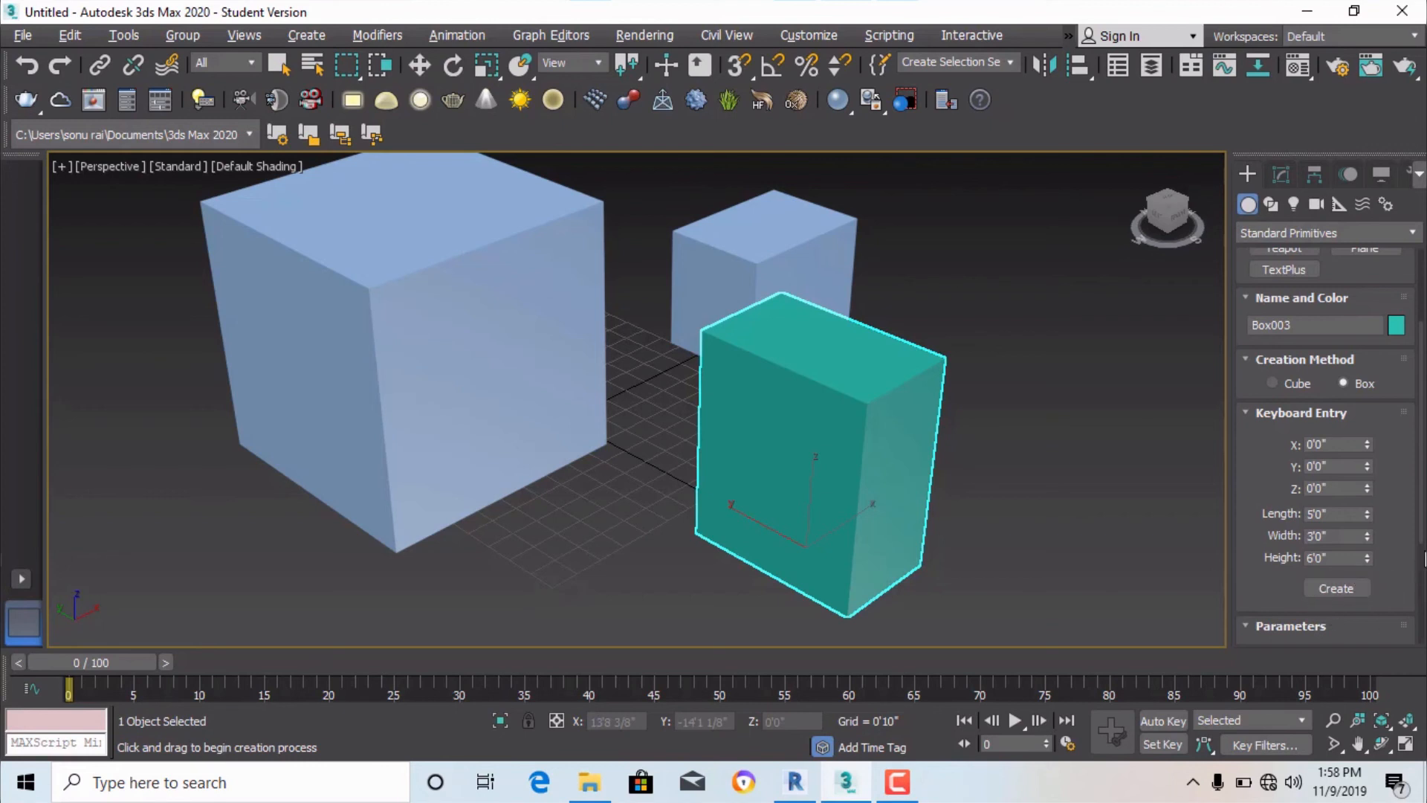
pyautogui.scroll(4, 1251, 476)
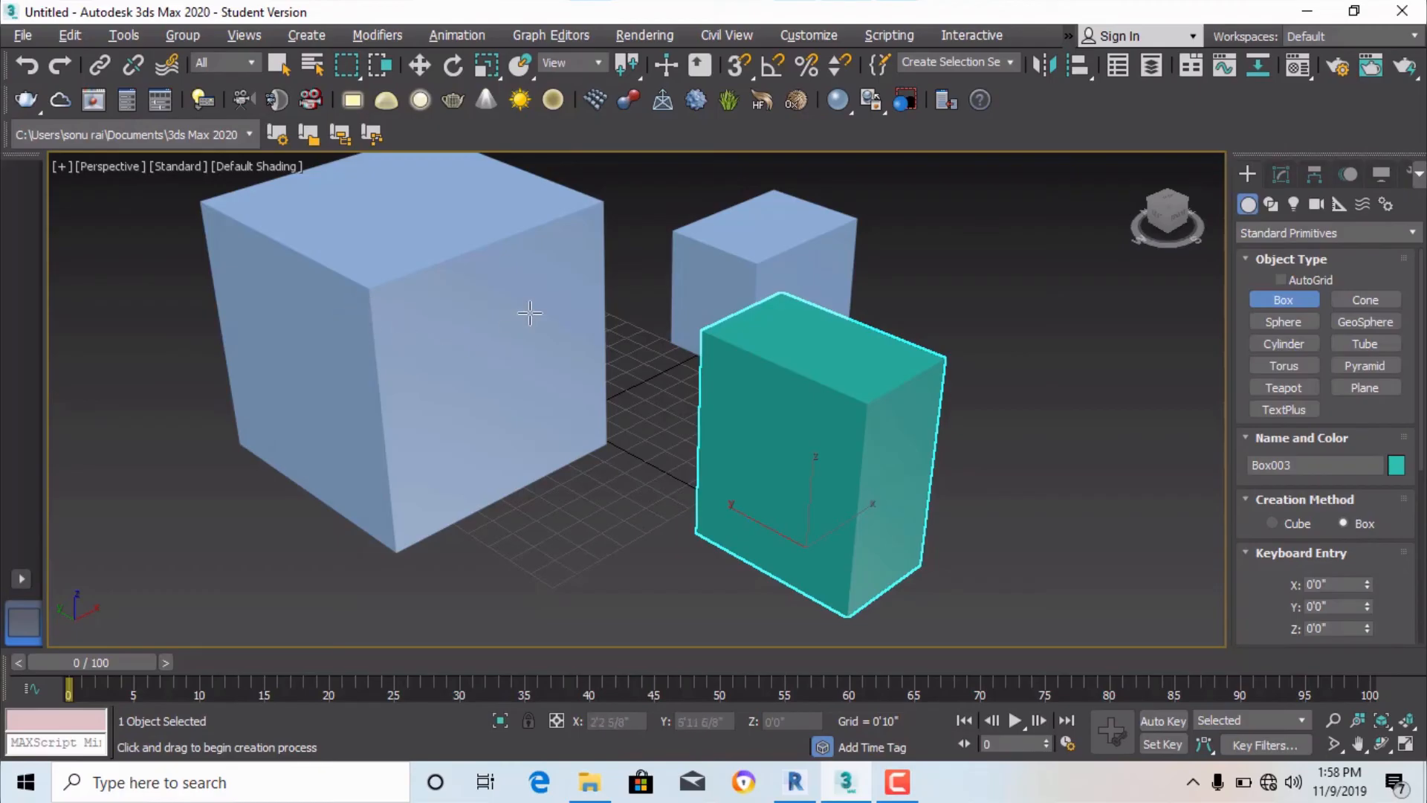
pyautogui.scroll(2, 468, 287)
pyautogui.scroll(-3, 526, 335)
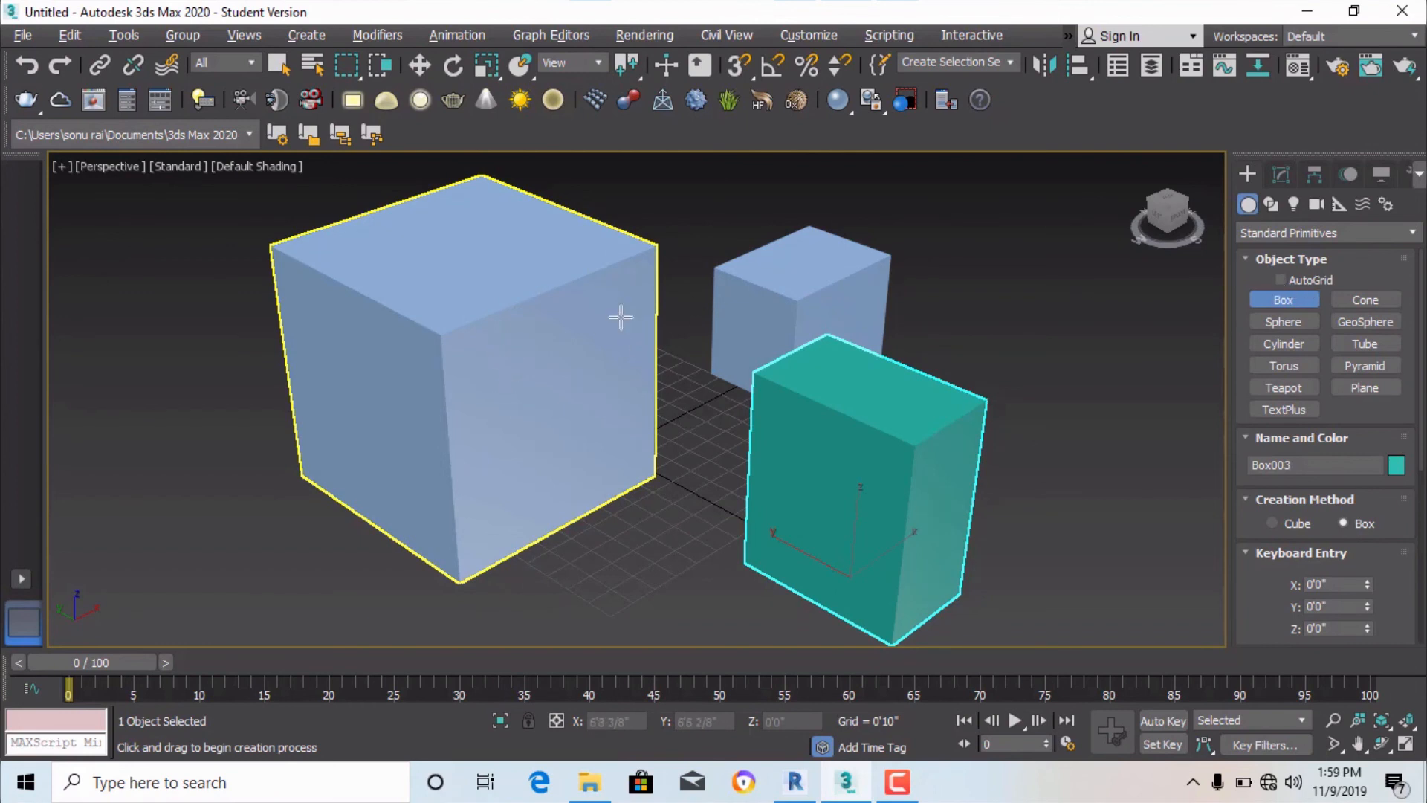
# Try to draw a box on the large cube's front face with AutoGrid off, then cancel it.
pyautogui.click(1300, 301)
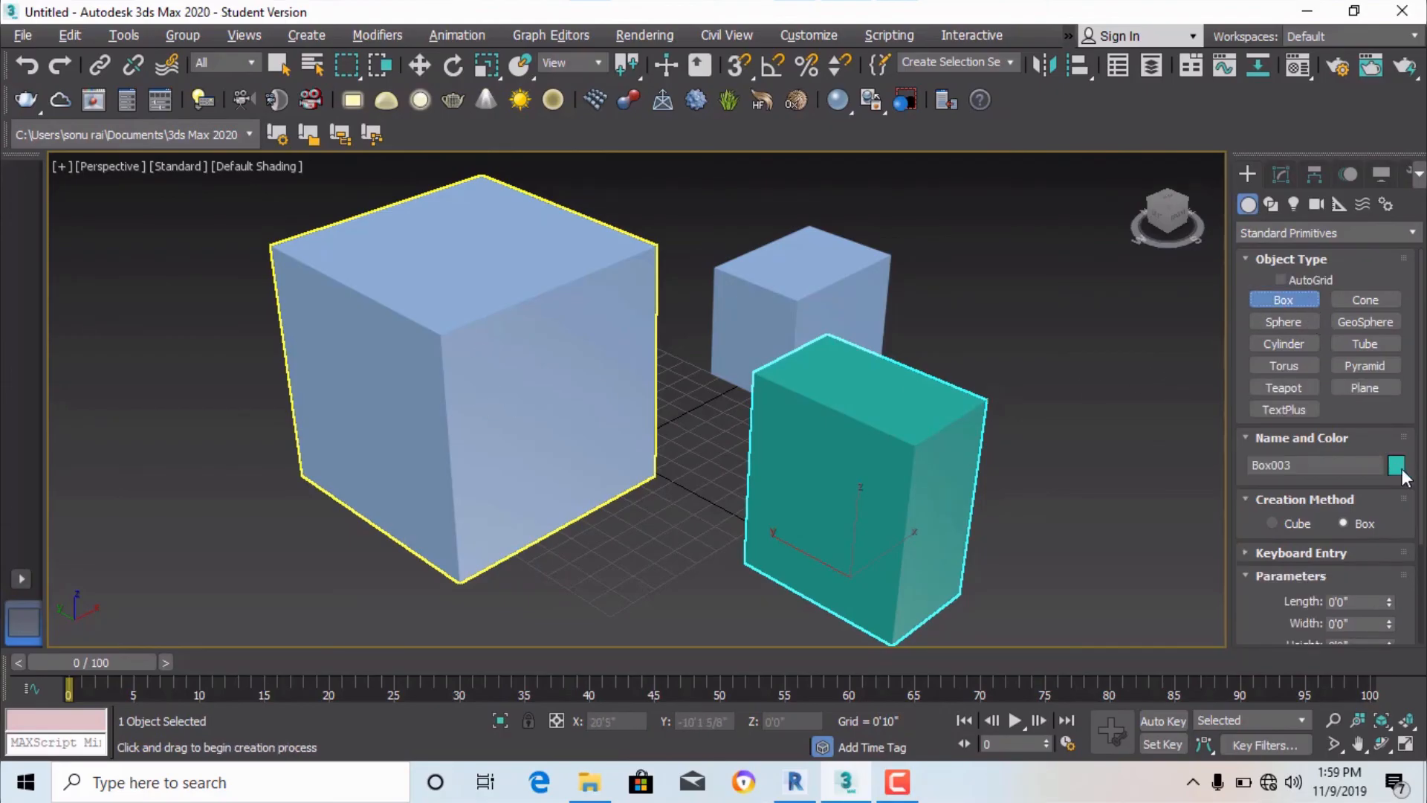
pyautogui.moveTo(508, 382); pyautogui.dragTo(524, 464)
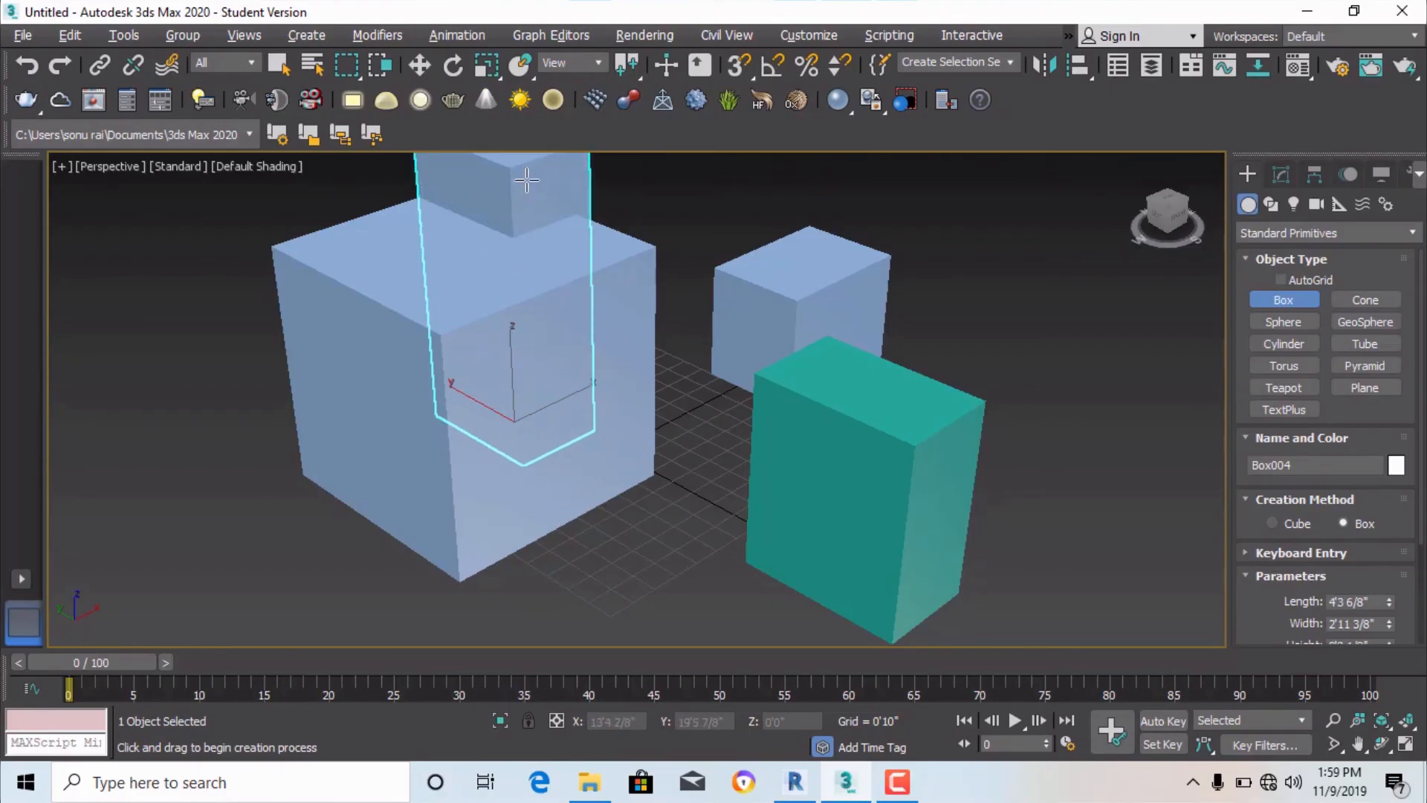
pyautogui.rightClick(531, 189)
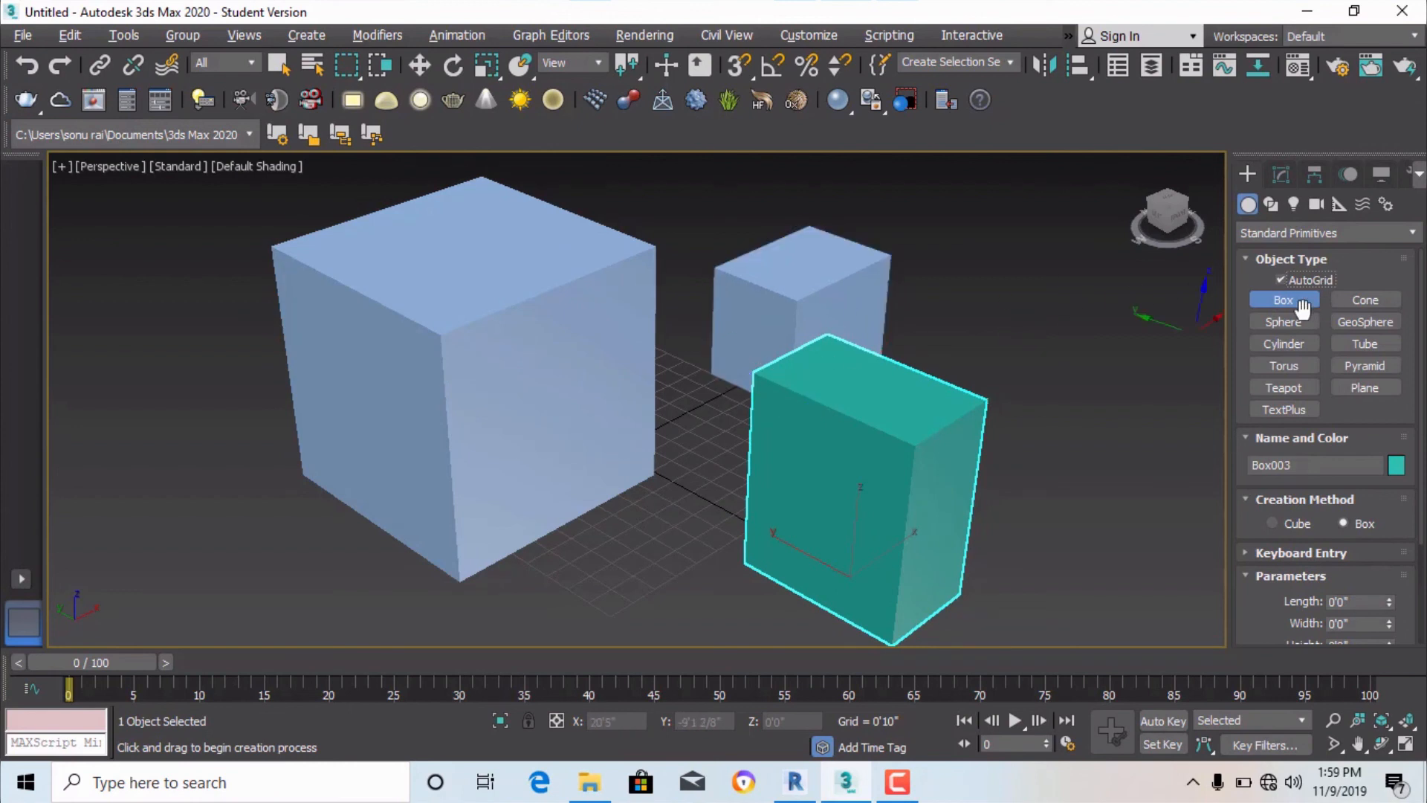
# Turn on AutoGrid for box creation and change the teal box's object color to red.
pyautogui.click(1397, 466)
pyautogui.click(392, 298)
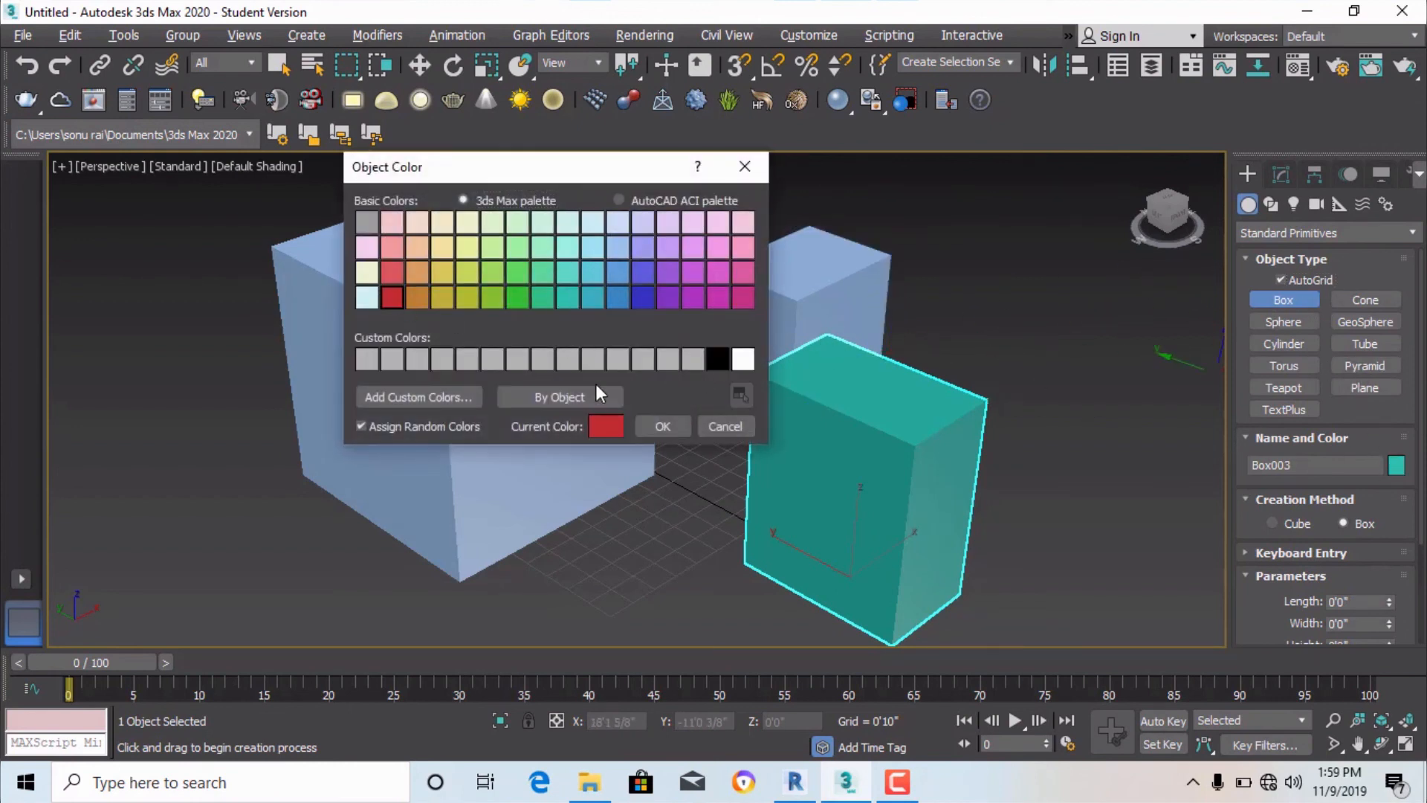
pyautogui.click(663, 426)
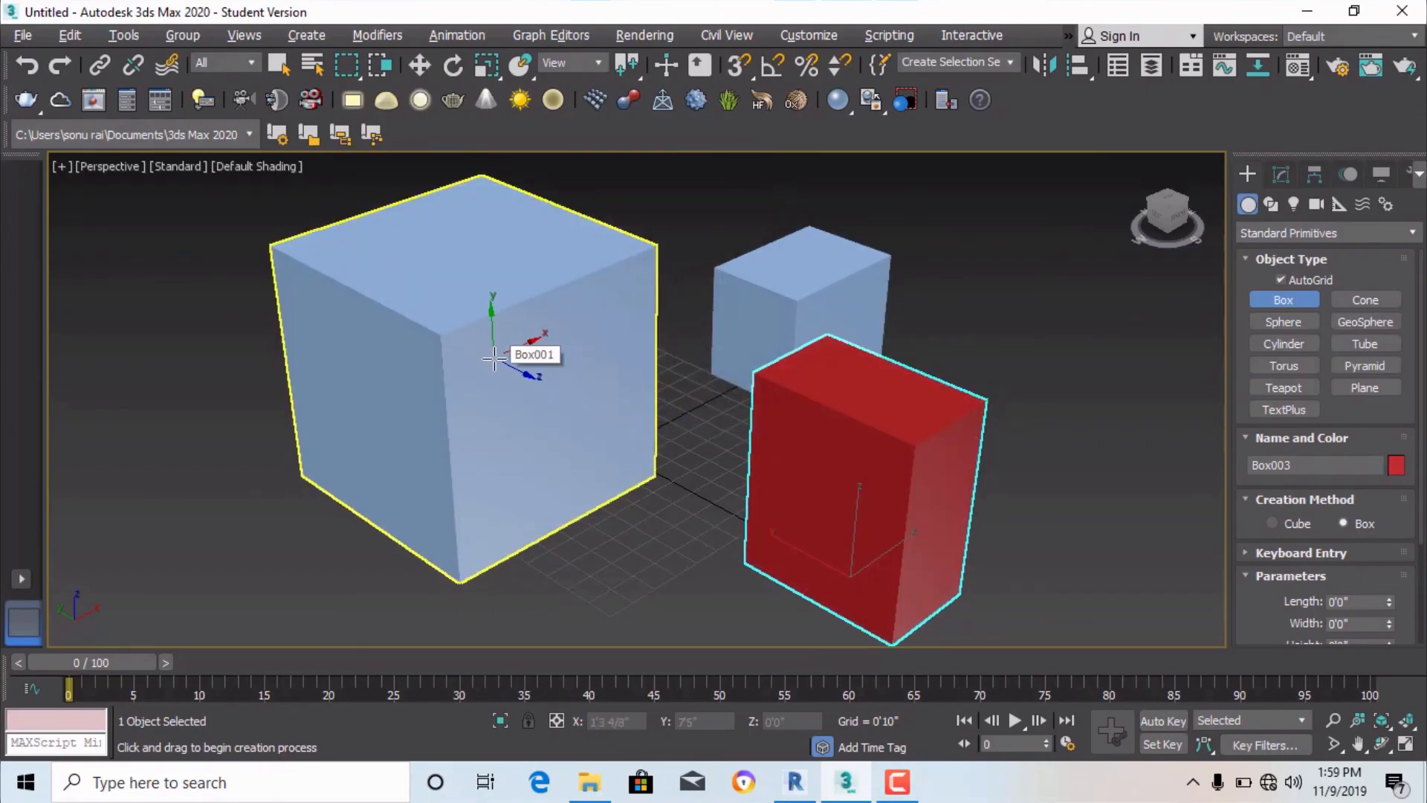
# Draw a box about 2'7" long and 2'6" wide projecting from the cube's front face with AutoGrid, and color it red.
pyautogui.moveTo(493, 360); pyautogui.dragTo(562, 413)
pyautogui.click(666, 487)
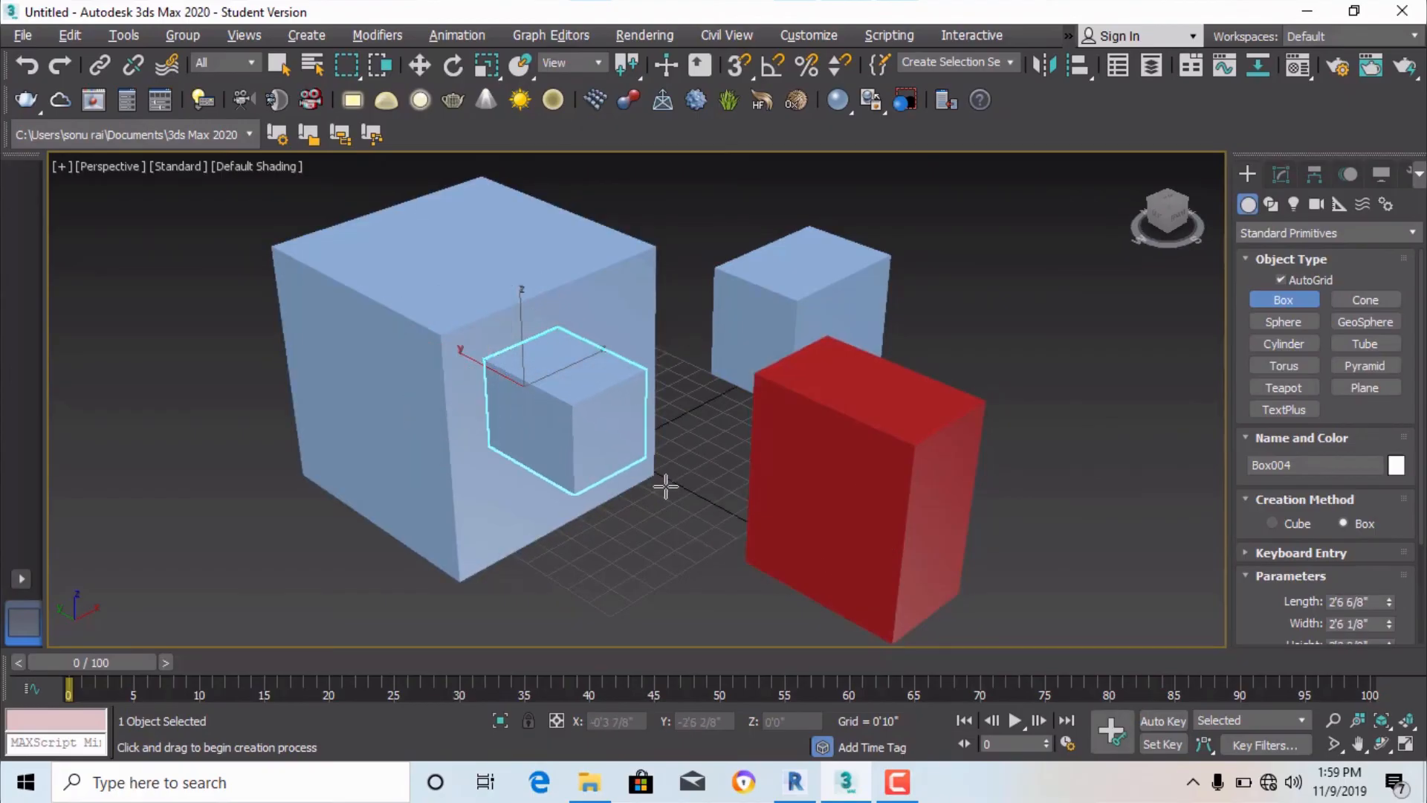
pyautogui.click(1396, 464)
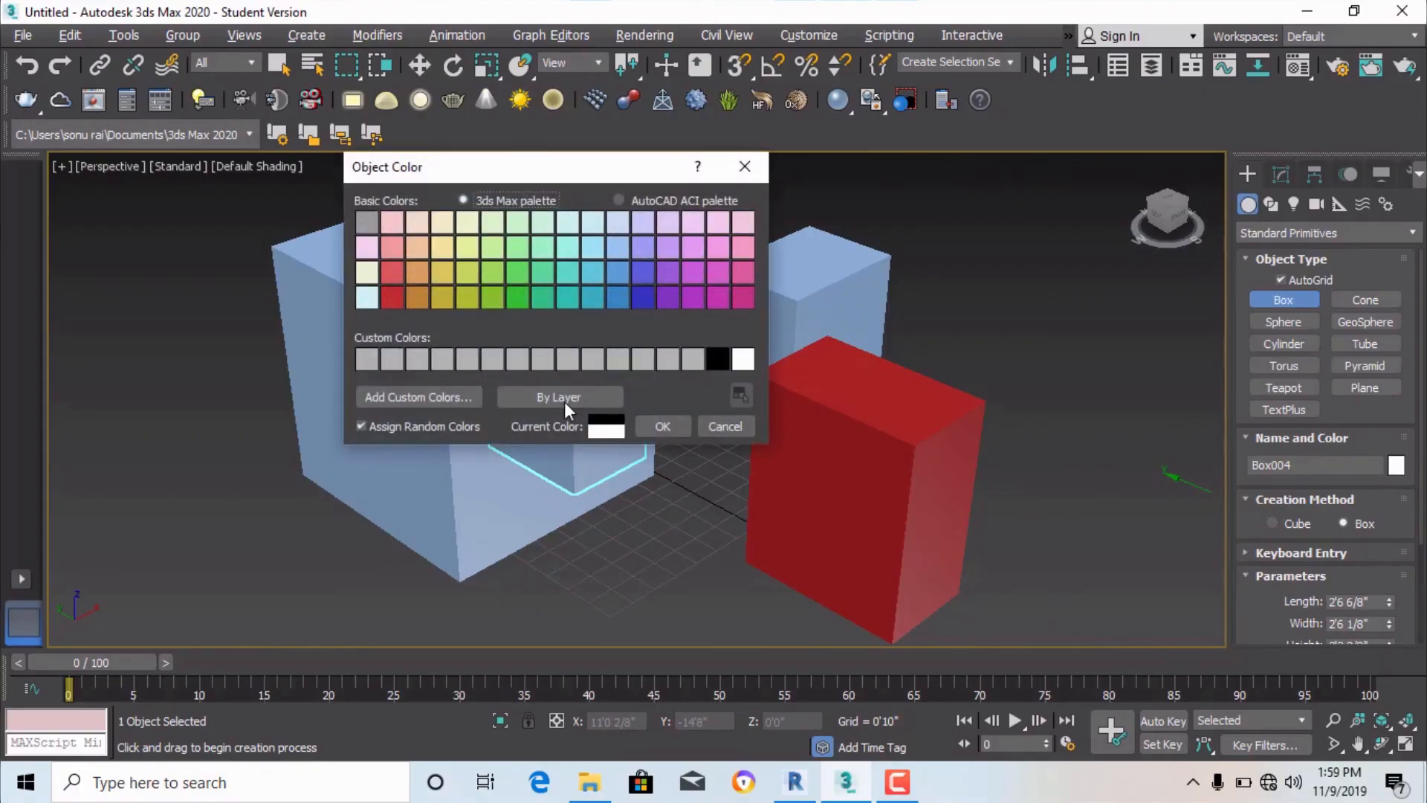
pyautogui.click(398, 296)
pyautogui.click(672, 424)
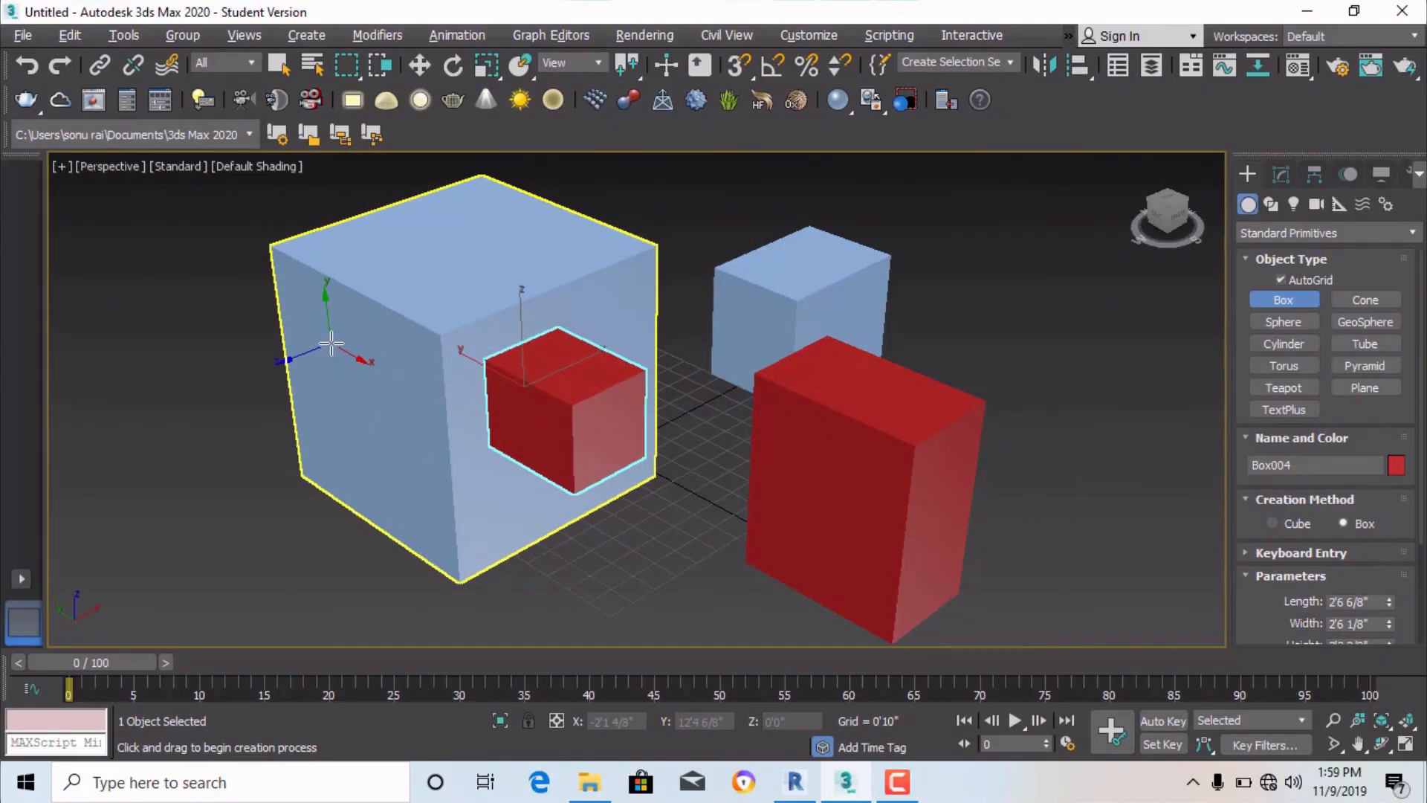
# Draw a thin slab about 0'3" long and 4'2" wide projecting from the cube's left face with AutoGrid, and color it orange.
pyautogui.moveTo(331, 349); pyautogui.dragTo(296, 468)
pyautogui.click(284, 478)
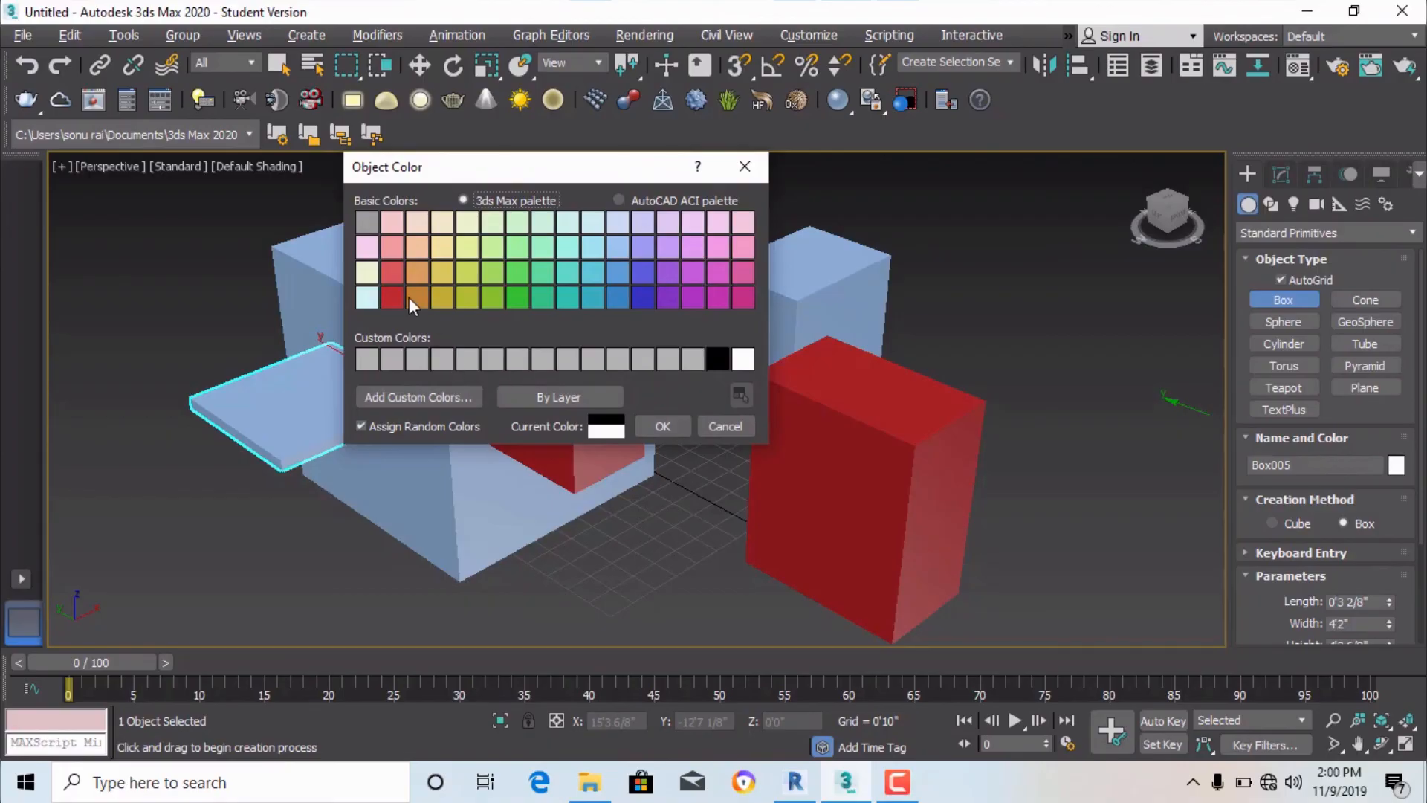
pyautogui.click(409, 298)
pyautogui.click(663, 426)
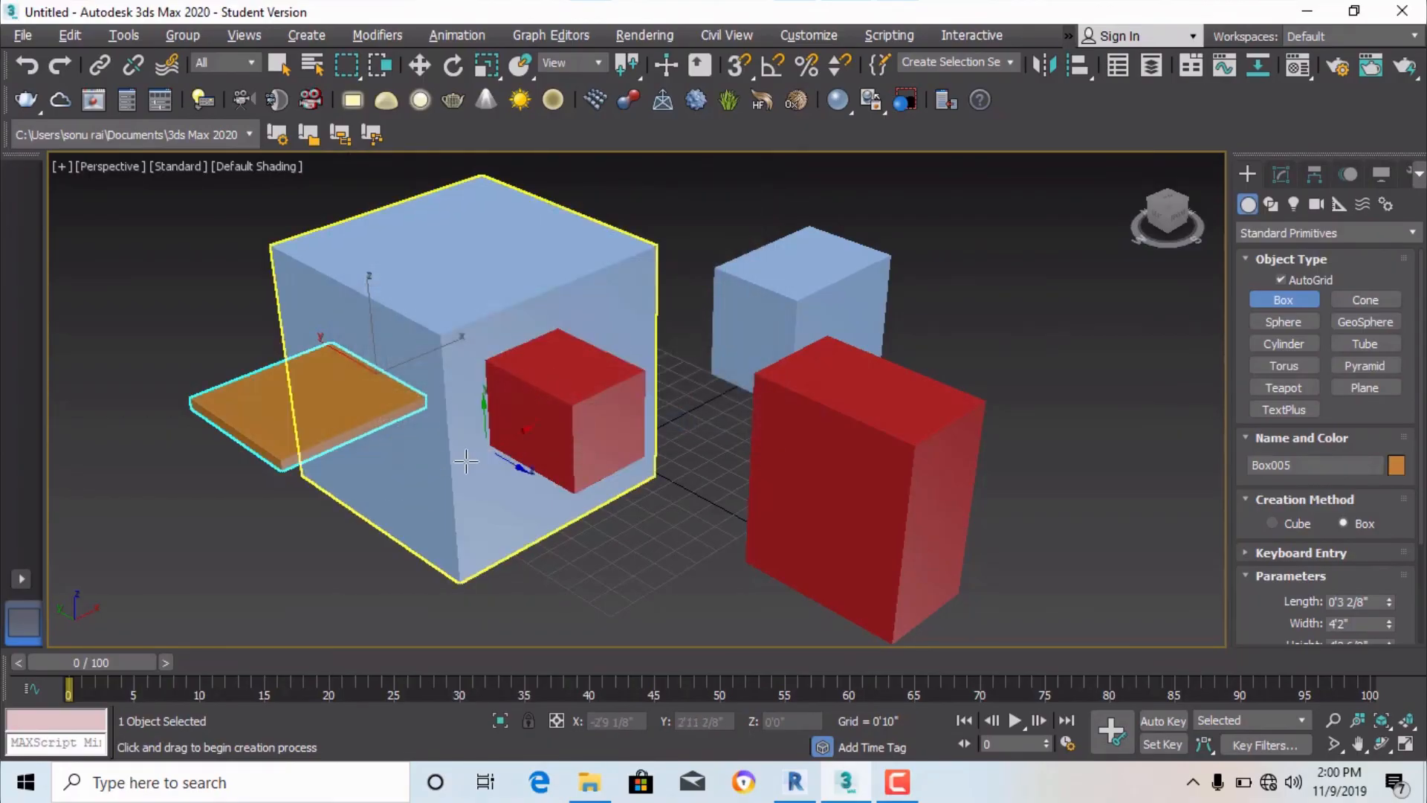
# Draw a box about 2'8" long and 1'5" wide standing on the cube's top face with AutoGrid.
pyautogui.moveTo(442, 246); pyautogui.dragTo(487, 294)
pyautogui.click(487, 201)
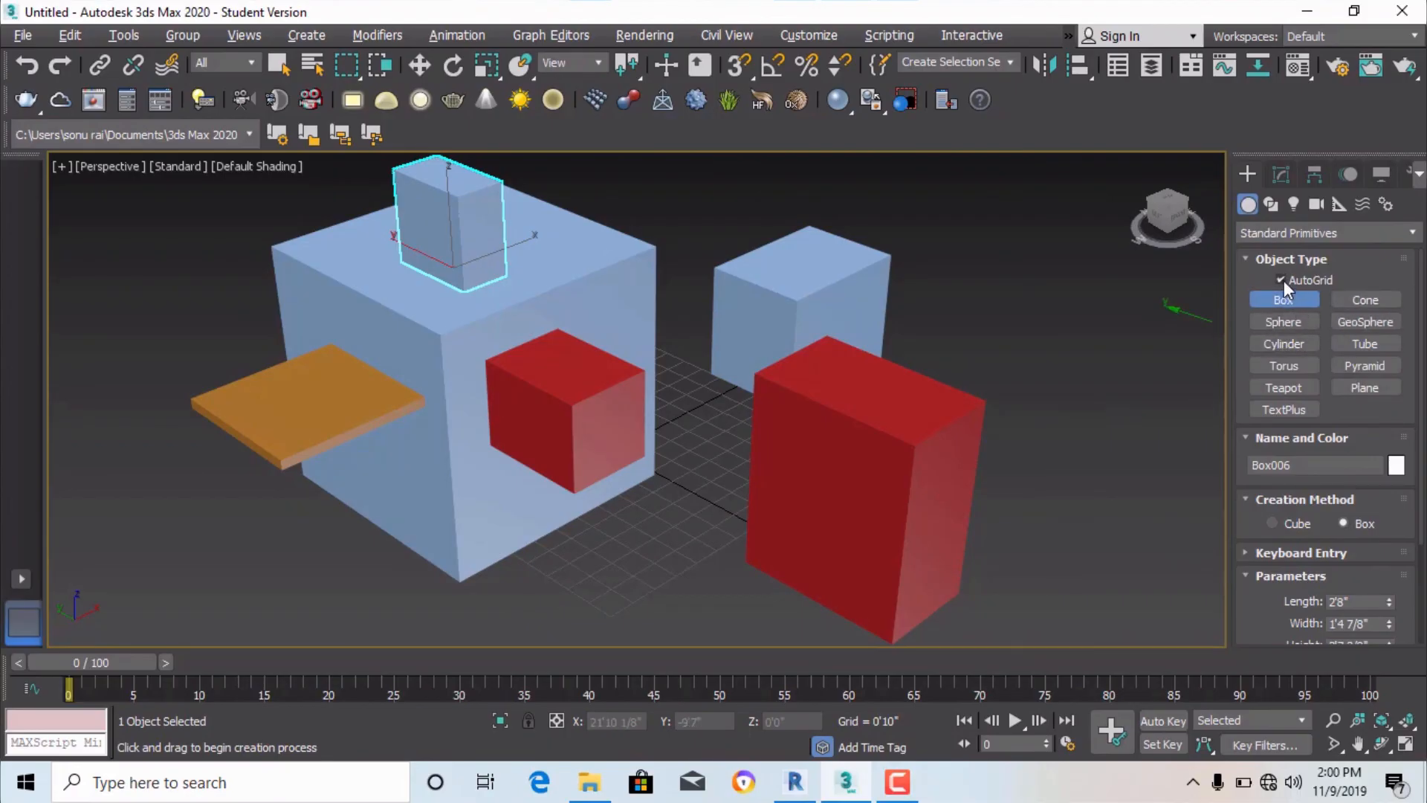
# Turn off AutoGrid, draw a box about 3'1" long and 1'10" wide over the cube's front face, and leave box creation.
pyautogui.click(1283, 280)
pyautogui.moveTo(614, 298); pyautogui.dragTo(656, 331)
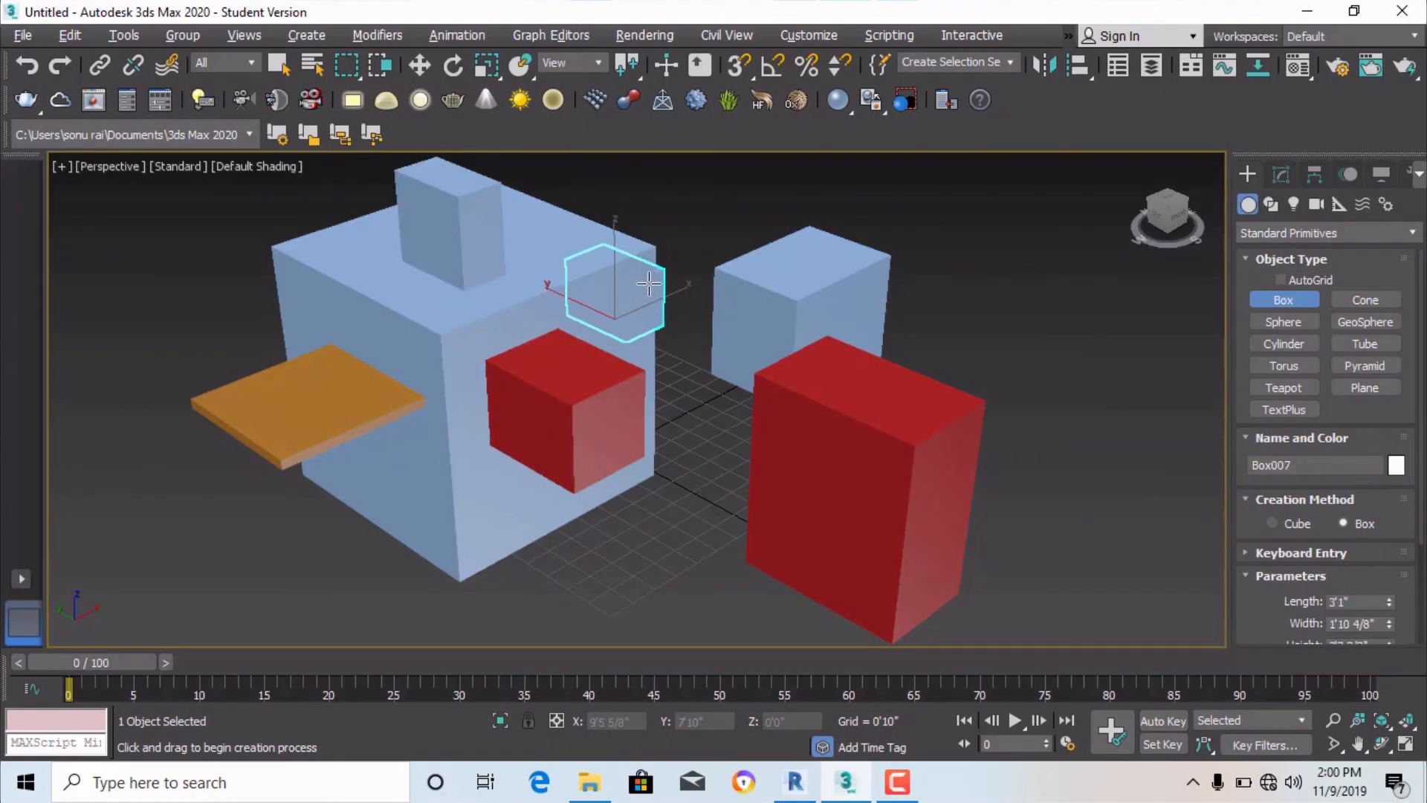
pyautogui.click(649, 283)
pyautogui.press('w')
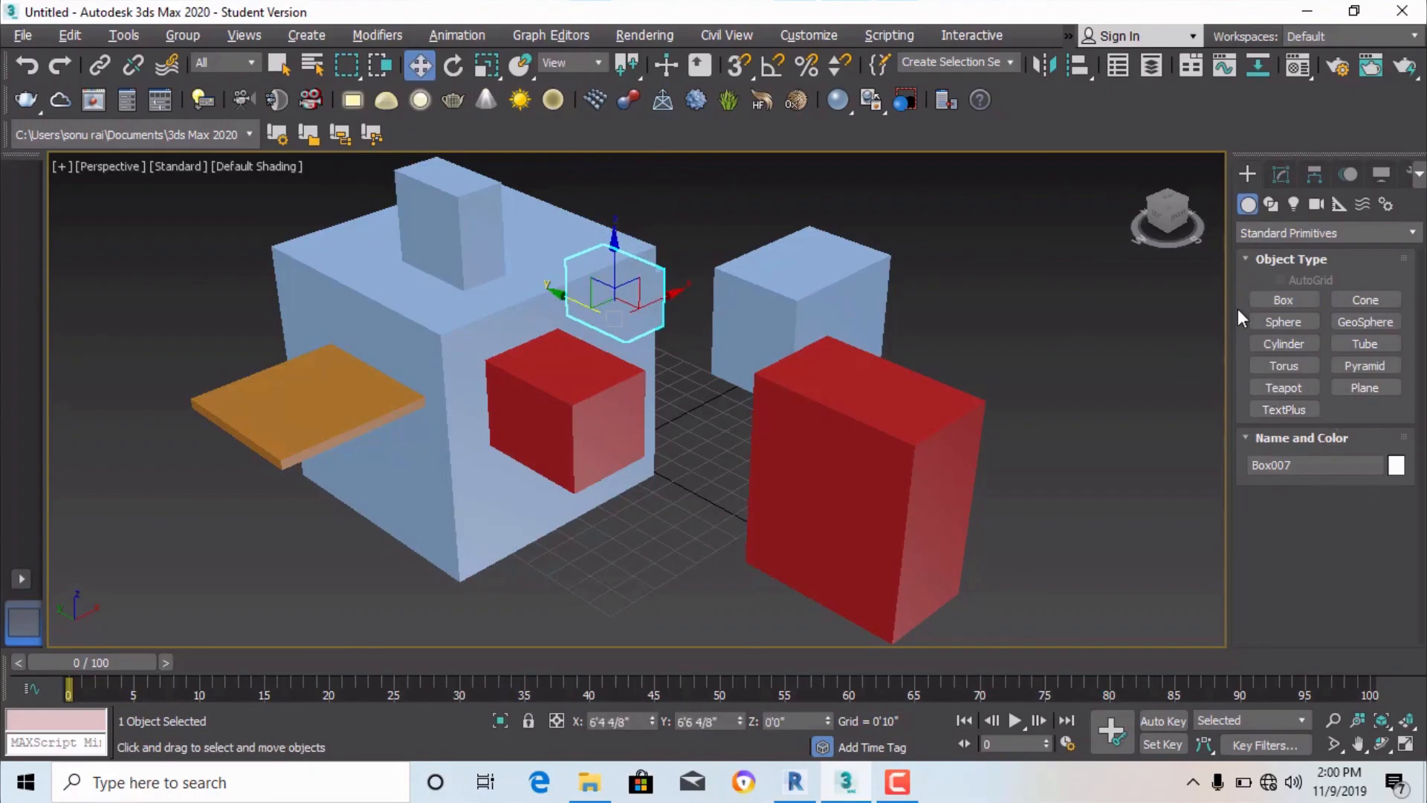
pyautogui.click(1289, 300)
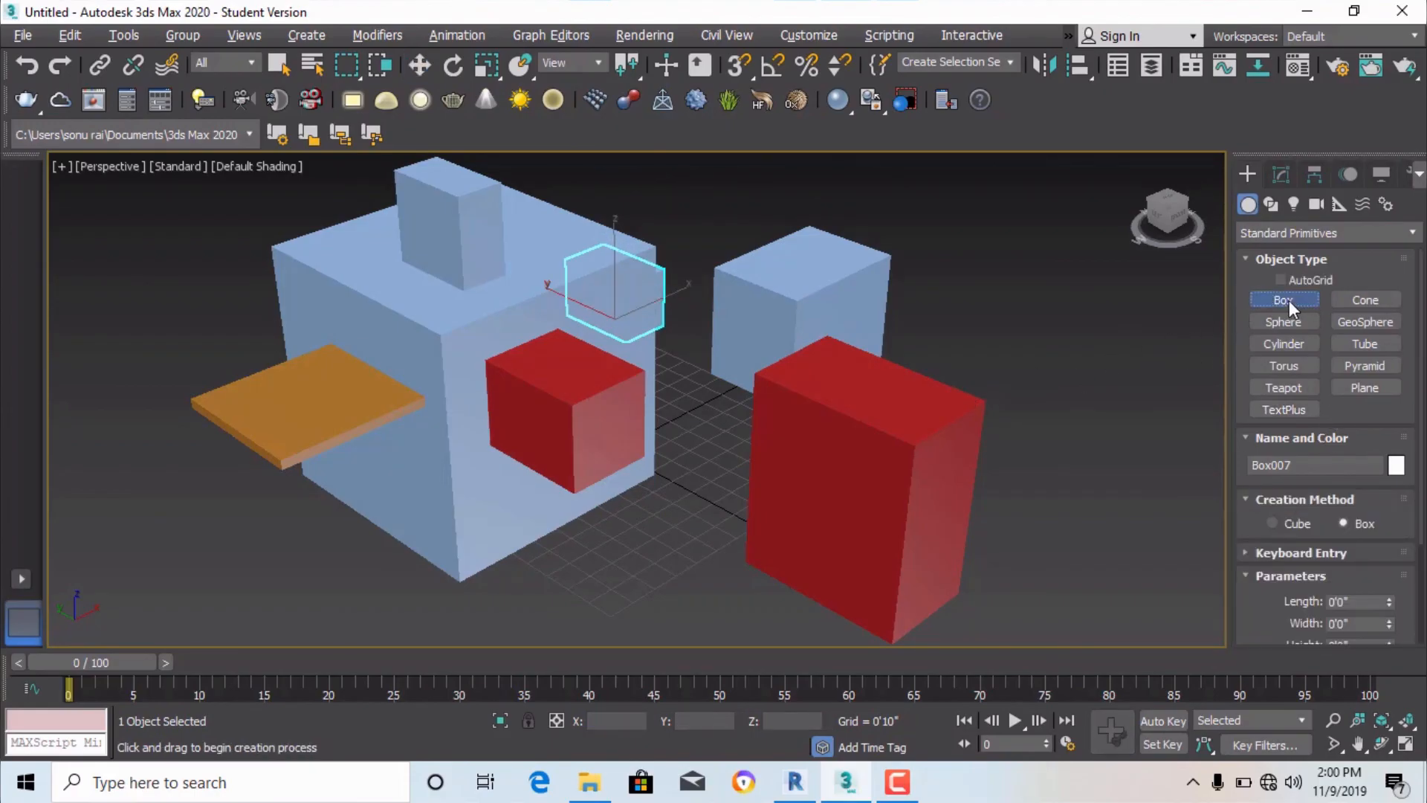
pyautogui.scroll(-2, 1381, 557)
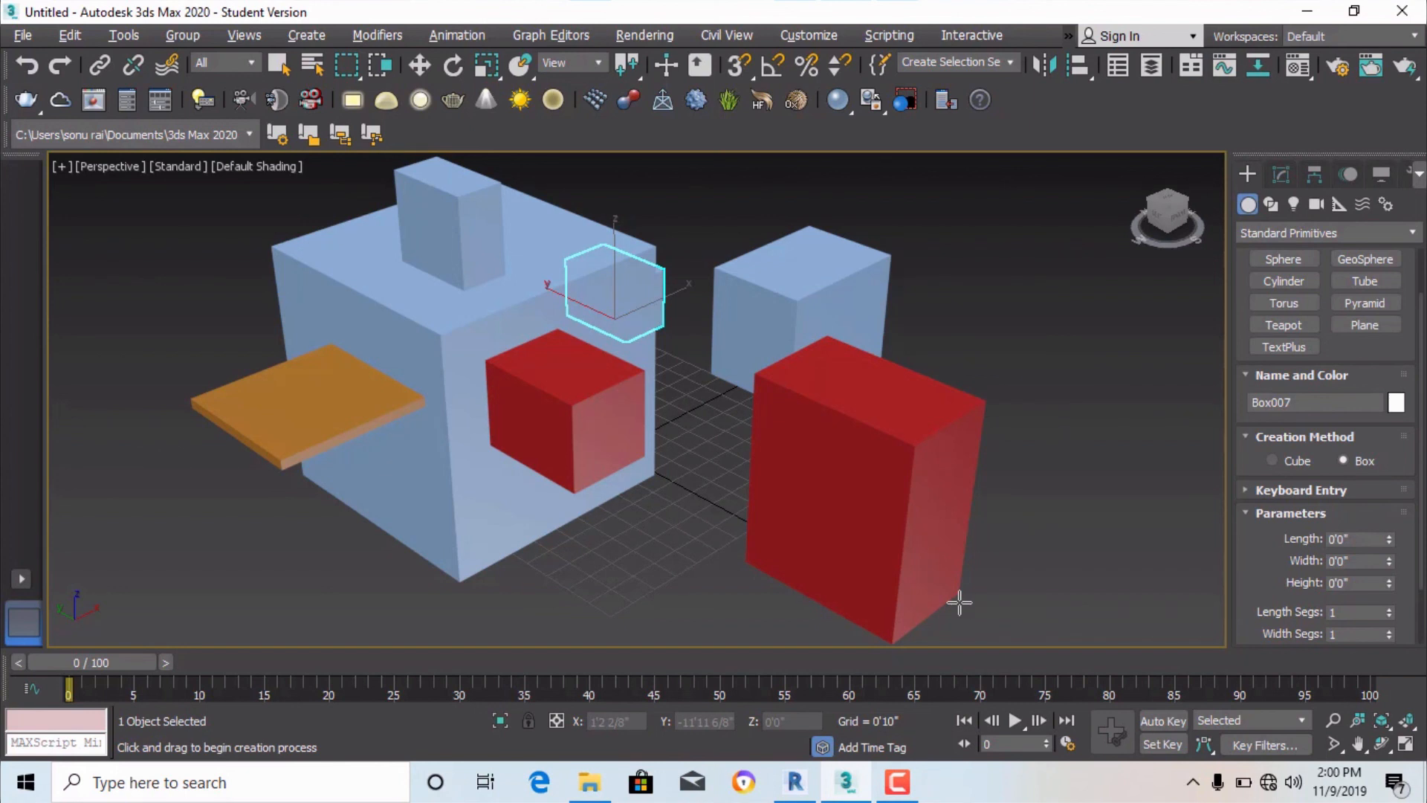
pyautogui.click(898, 782)
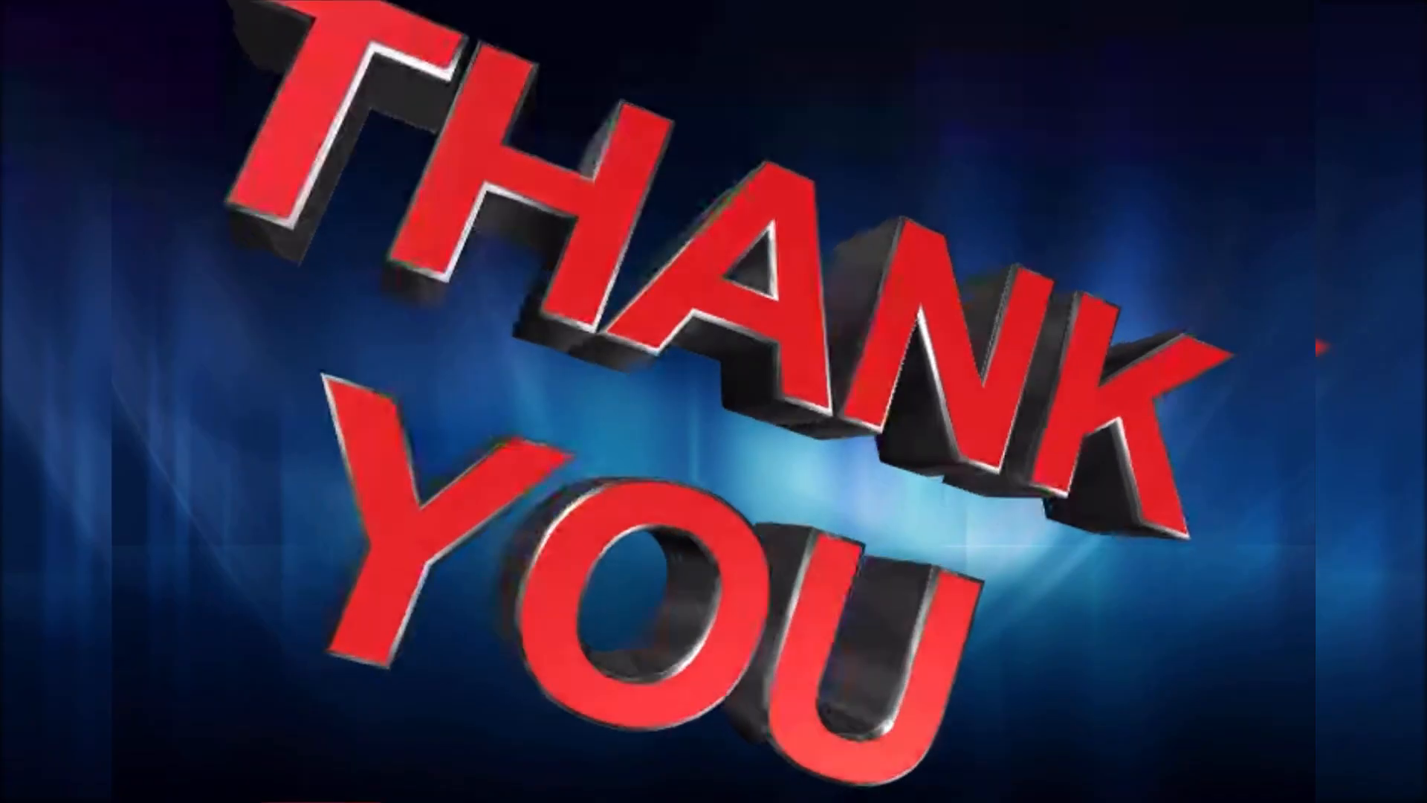